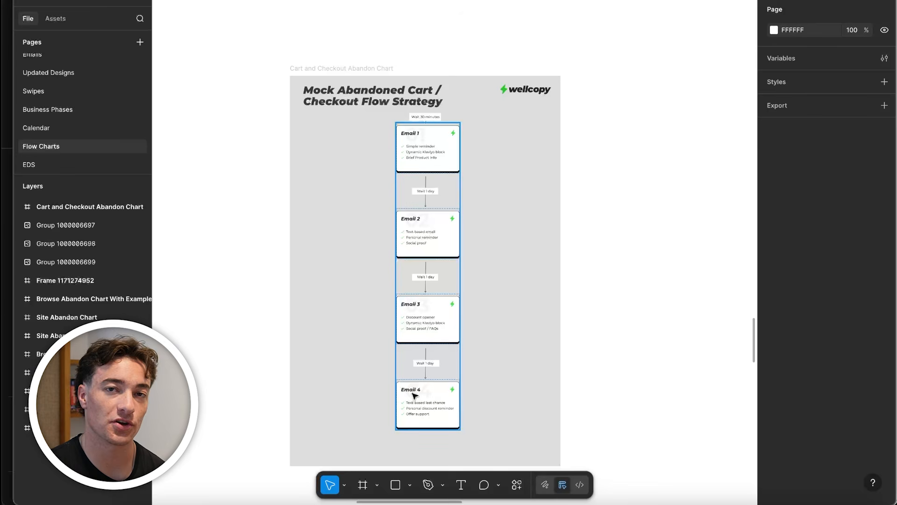
Review the four-email abandoned cart flow chart and survey the groups of example emails on the canvas
scroll(405, 97, up, 3)
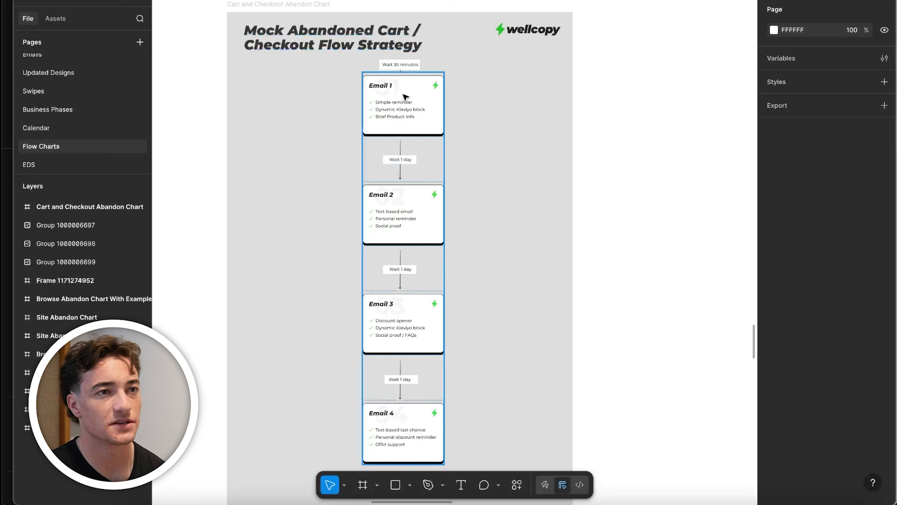
scroll(455, 134, down, 3)
scroll(371, 259, down, 5)
scroll(371, 259, down, 5)
drag(363, 280, 480, 45)
scroll(476, 94, up, 1)
drag(476, 93, 469, 21)
drag(316, 161, 442, 116)
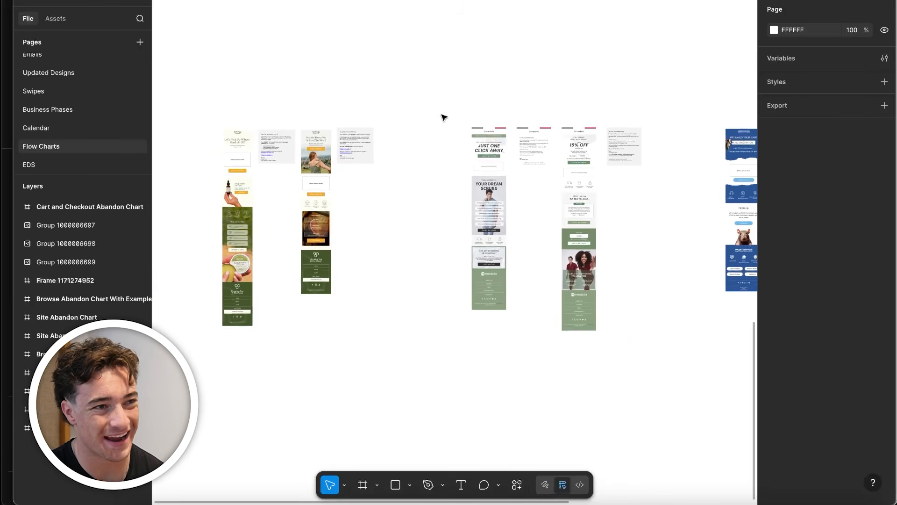
drag(517, 87, 409, 92)
drag(328, 180, 491, 184)
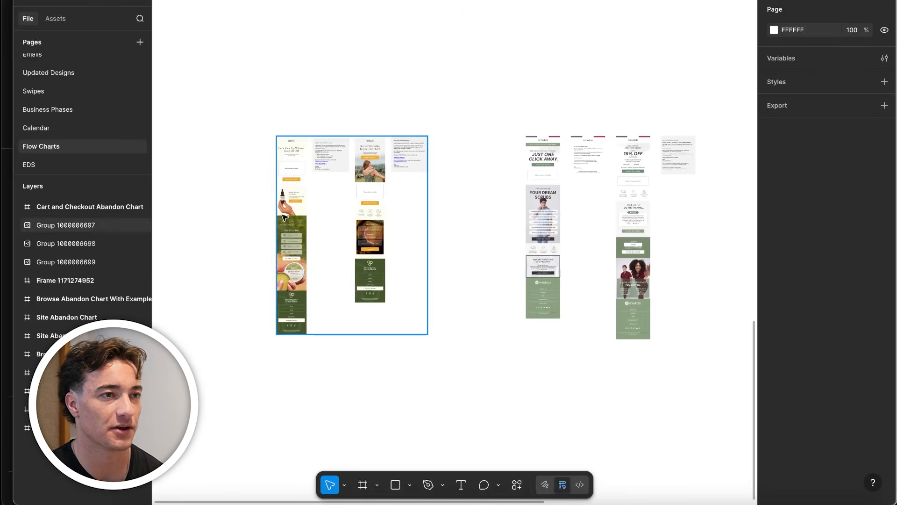
Examine the overall layout of the first Jimbo & Jules abandoned cart email, from its headline to the footer
scroll(289, 171, up, 5)
scroll(304, 173, down, 2)
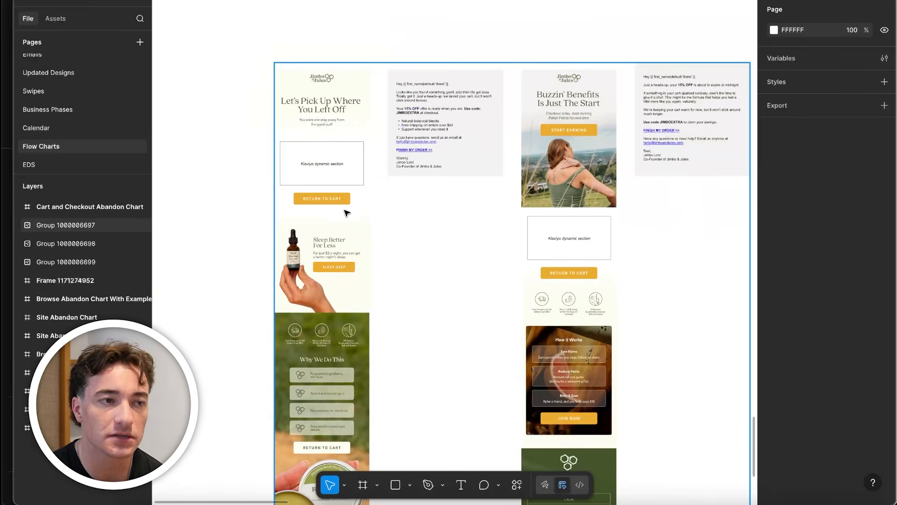
scroll(347, 213, up, 3)
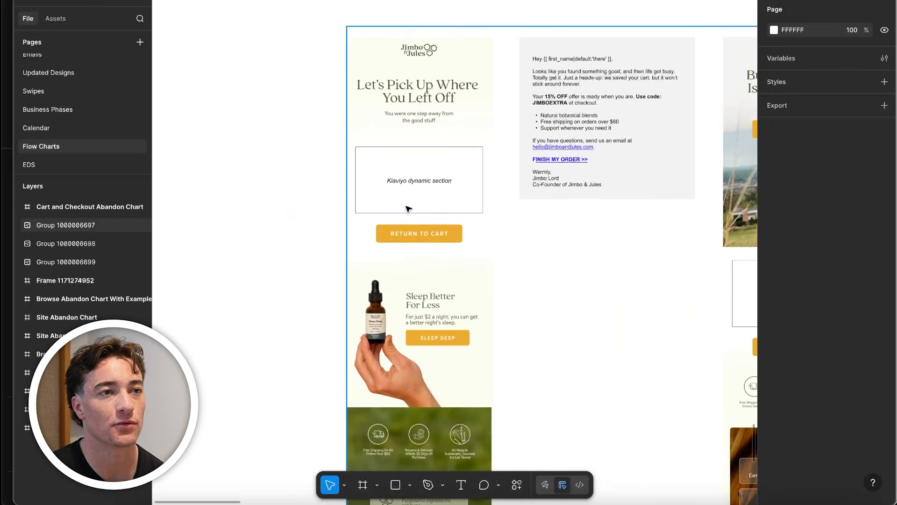
scroll(408, 208, down, 10)
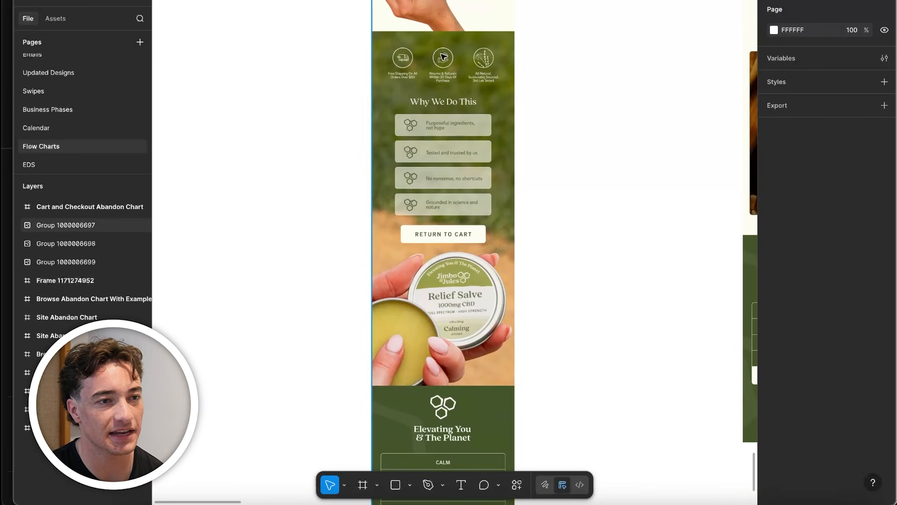
scroll(443, 57, up, 8)
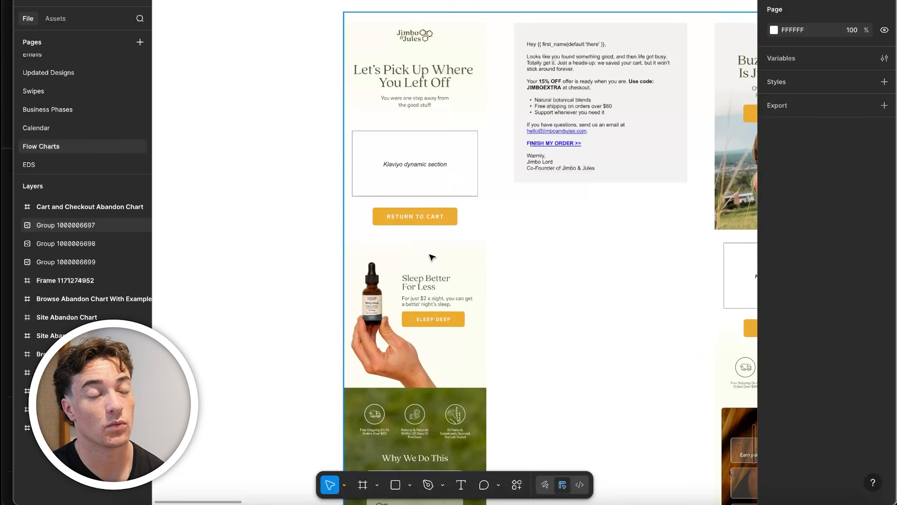
scroll(424, 287, down, 10)
Compare the flow chart's Email 1 card with the Klaviyo dynamic section of the first Jimbo & Jules email
scroll(519, 141, up, 5)
scroll(441, 159, up, 10)
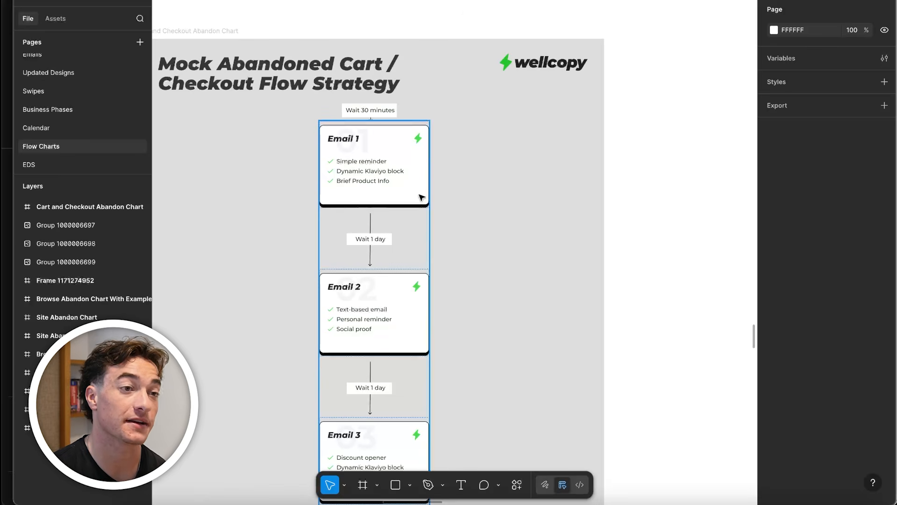
scroll(422, 198, down, 10)
scroll(390, 195, up, 10)
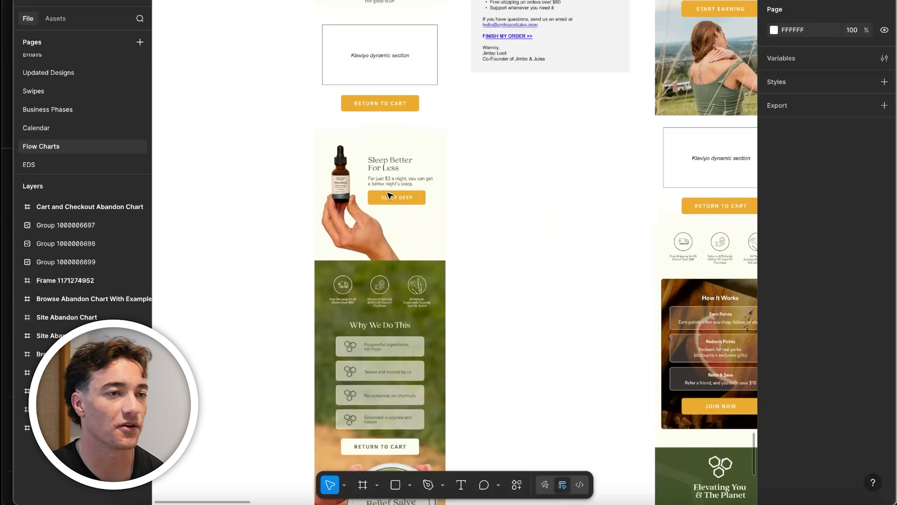
scroll(388, 195, up, 3)
scroll(457, 119, up, 3)
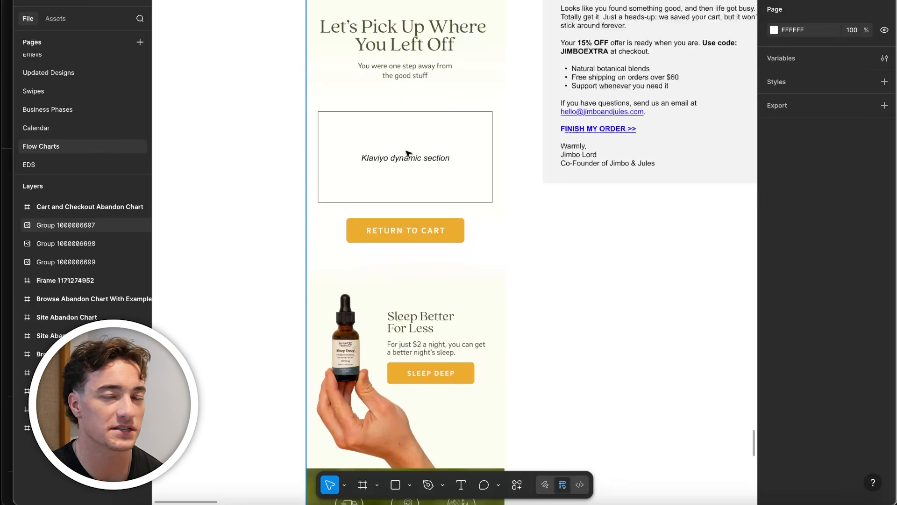
scroll(419, 169, up, 2)
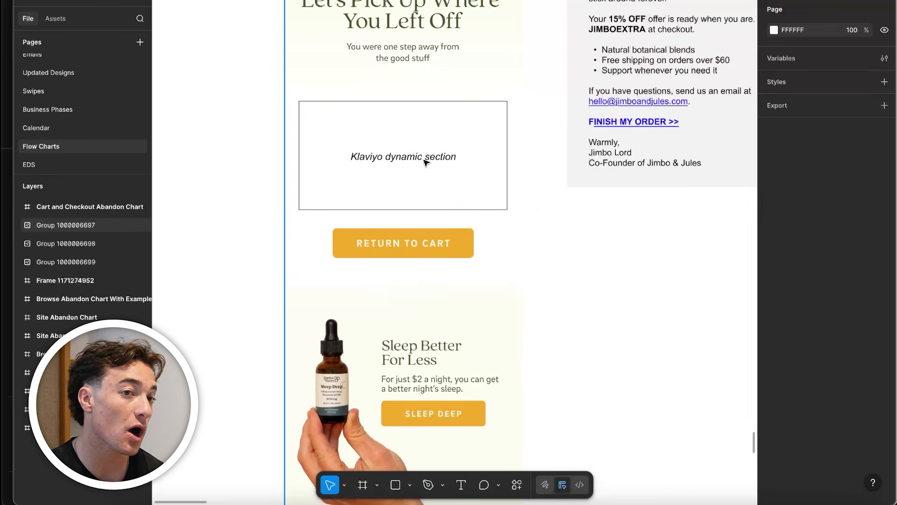
scroll(425, 161, down, 3)
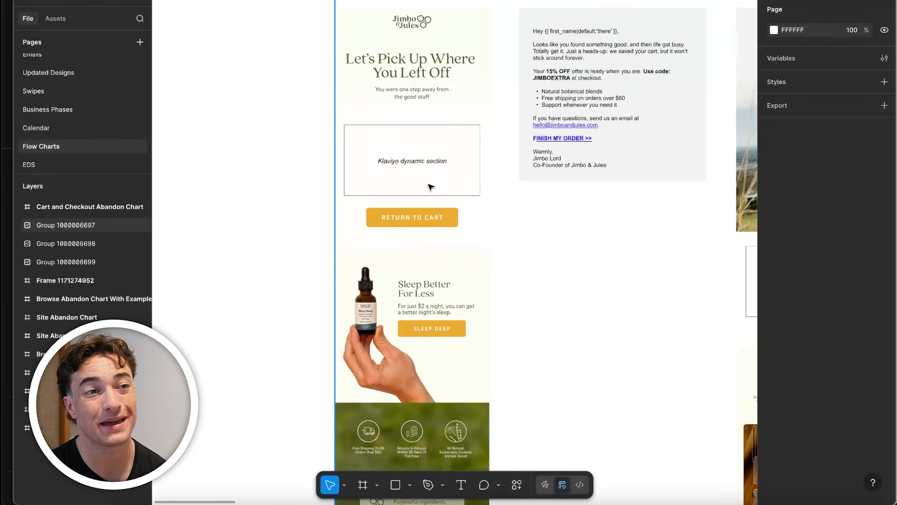
Examine the "Sleep Better For Less" product section of the first Jimbo & Jules email
scroll(423, 170, down, 5)
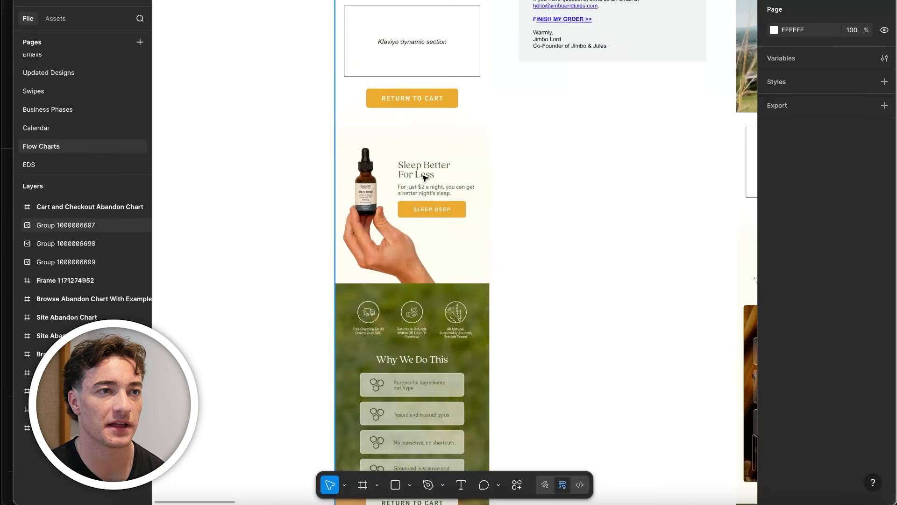
scroll(442, 174, up, 3)
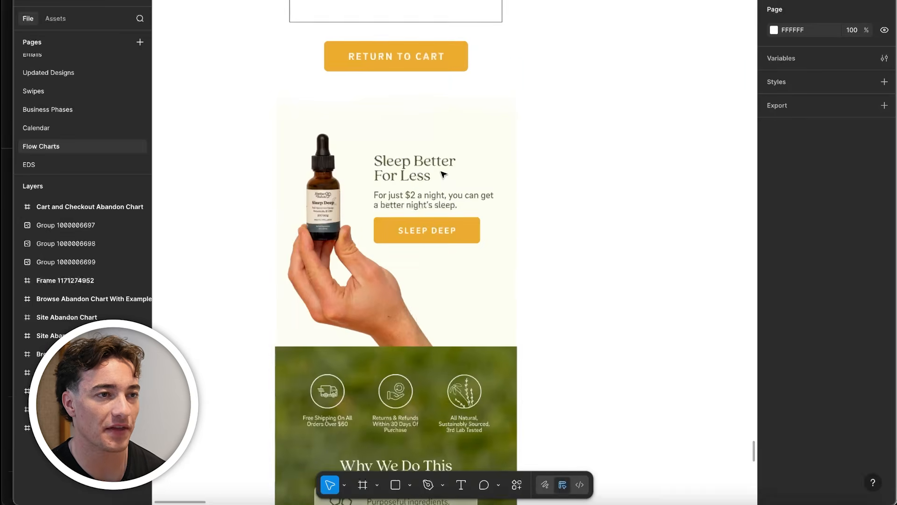
scroll(443, 183, down, 8)
scroll(439, 183, down, 2)
scroll(441, 140, up, 4)
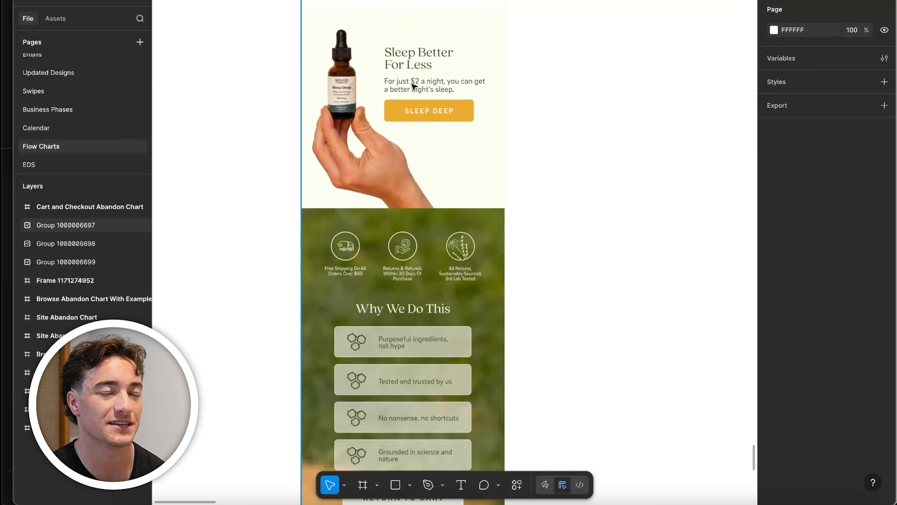
scroll(353, 30, up, 1)
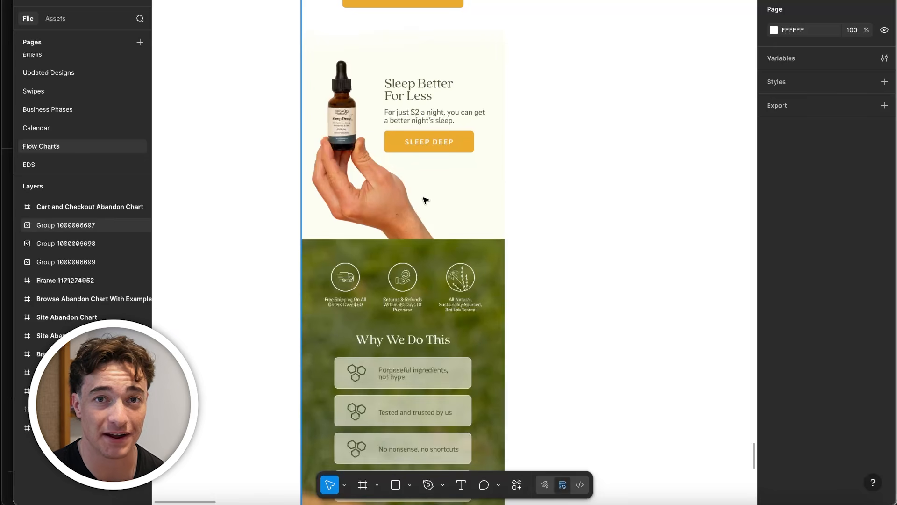
Examine the guarantee icons, "Why We Do This" list, second cart button and footer of the Jimbo & Jules email
scroll(418, 200, down, 5)
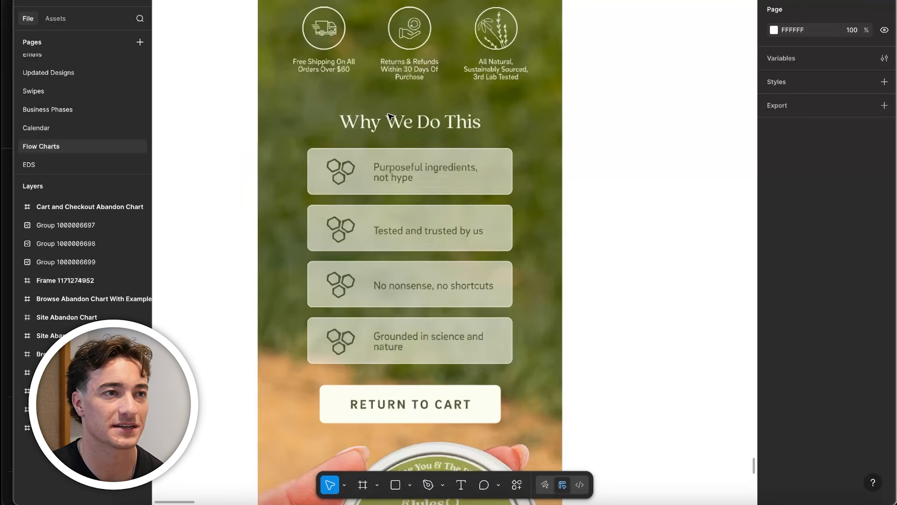
scroll(391, 118, up, 3)
scroll(392, 117, down, 3)
scroll(395, 101, up, 3)
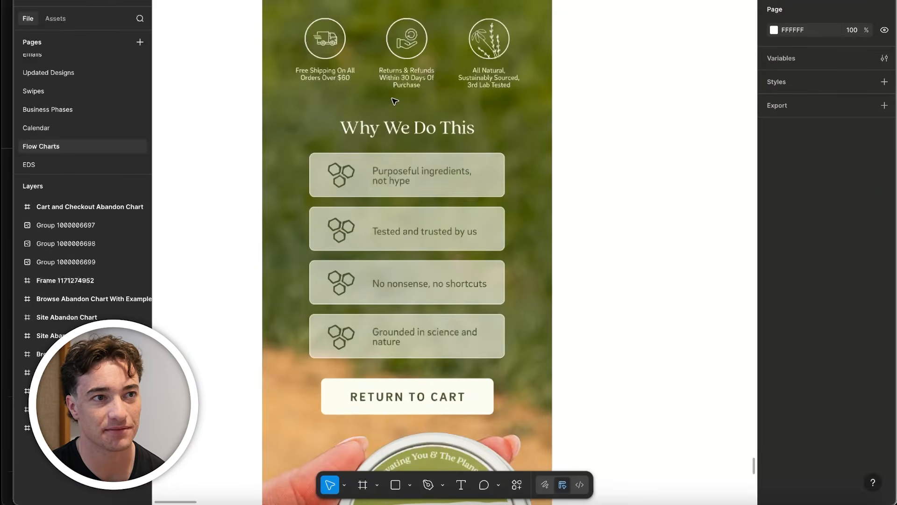
scroll(355, 84, up, 1)
scroll(448, 248, down, 2)
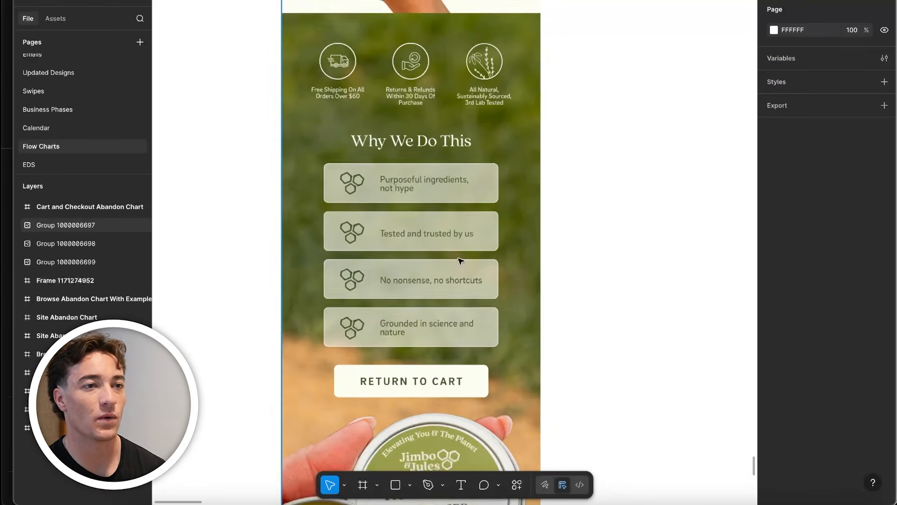
scroll(486, 213, down, 4)
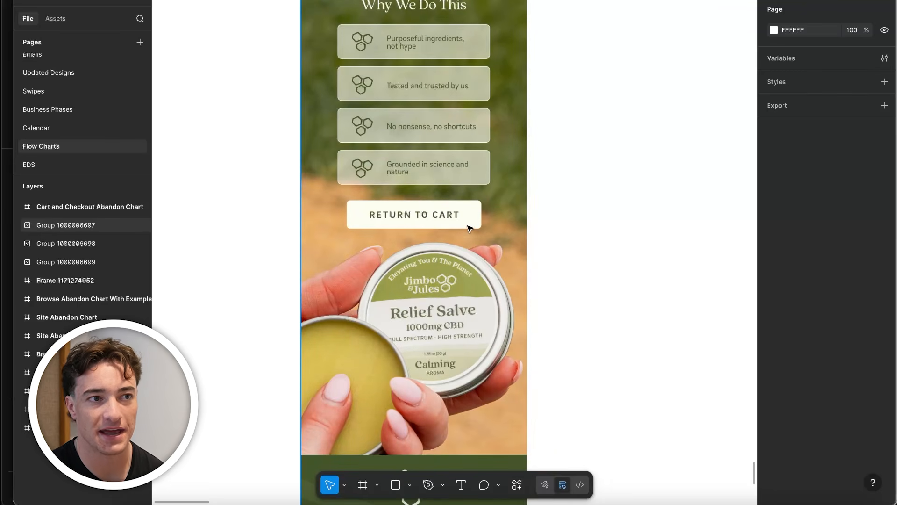
scroll(470, 229, down, 3)
scroll(465, 288, down, 1)
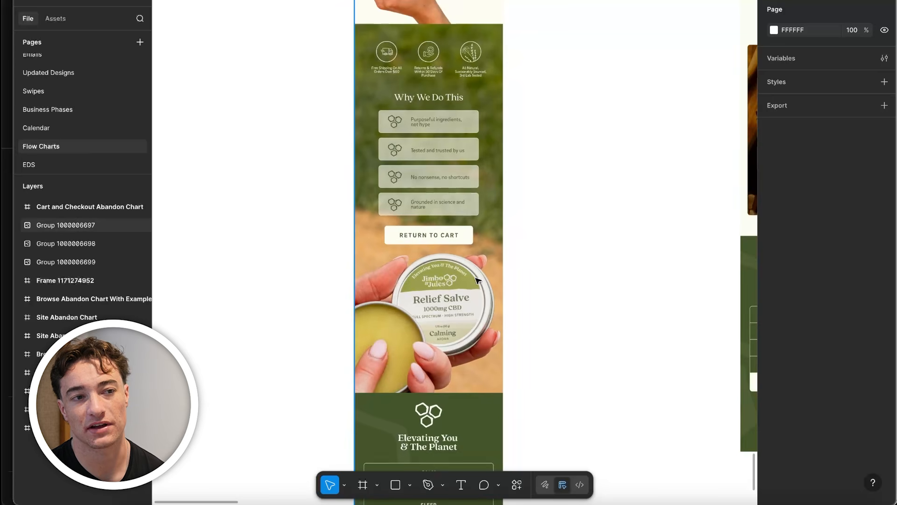
scroll(461, 311, down, 3)
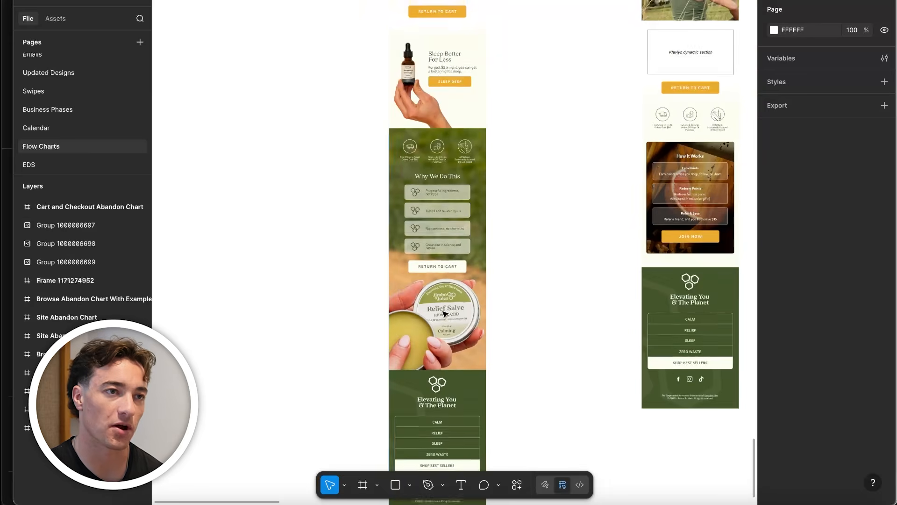
Examine the "Just One Click Away" header and Klaviyo dynamic block of the first Mediclo email
scroll(421, 307, up, 3)
scroll(387, 327, down, 3)
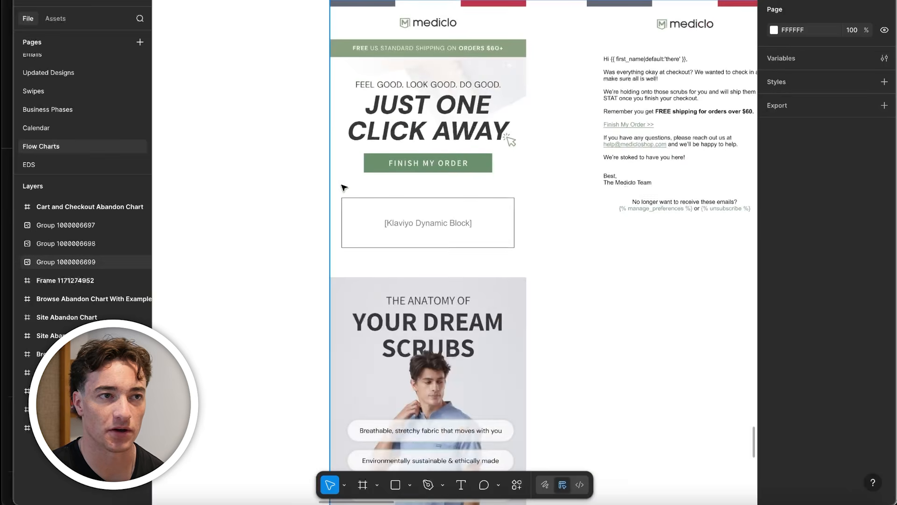
scroll(430, 183, down, 5)
drag(330, 230, 477, 191)
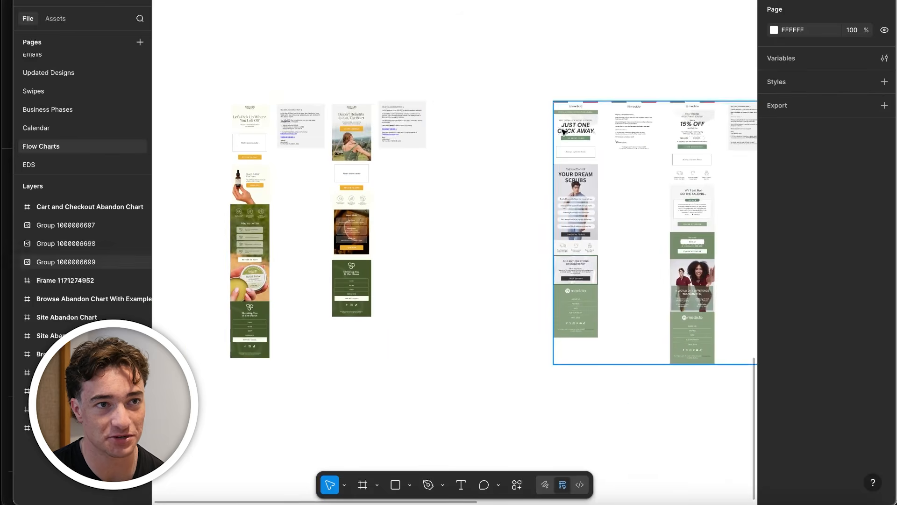
scroll(570, 131, up, 5)
scroll(444, 107, right, 3)
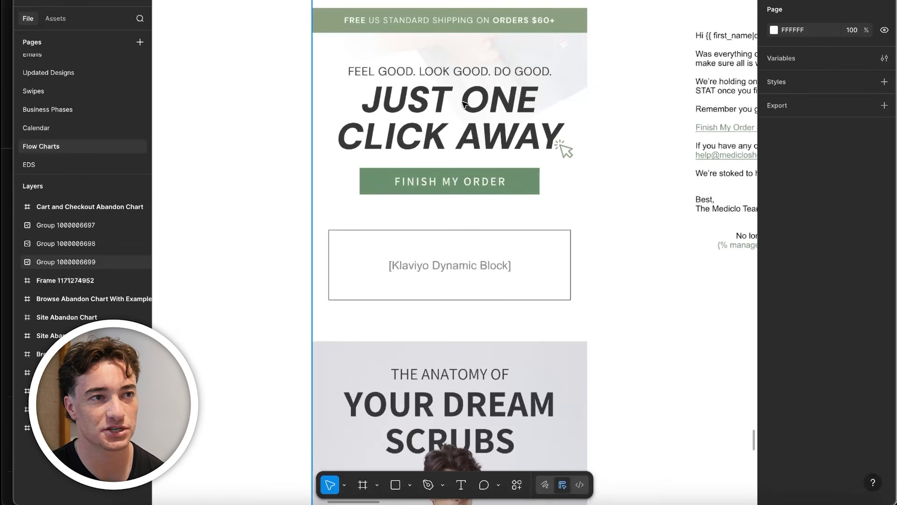
scroll(445, 153, down, 3)
scroll(441, 141, down, 3)
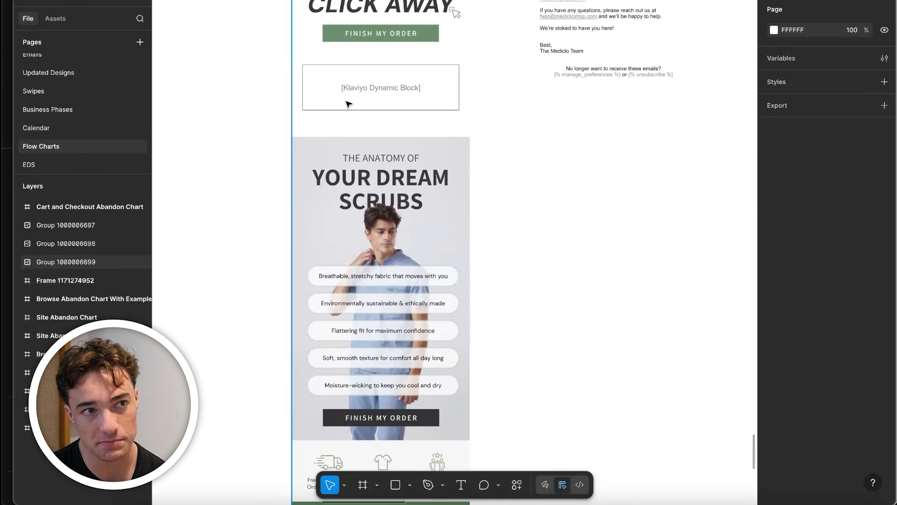
Examine the "Your Dream Scrubs" benefits, icon row and questions section of the first Mediclo email
drag(405, 284, 422, 100)
drag(399, 50, 425, 150)
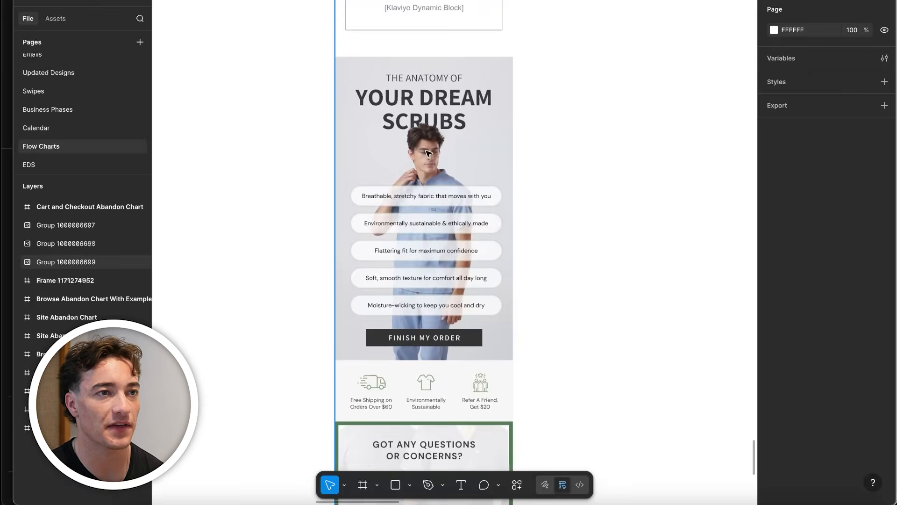
scroll(425, 149, up, 3)
scroll(450, 172, down, 1)
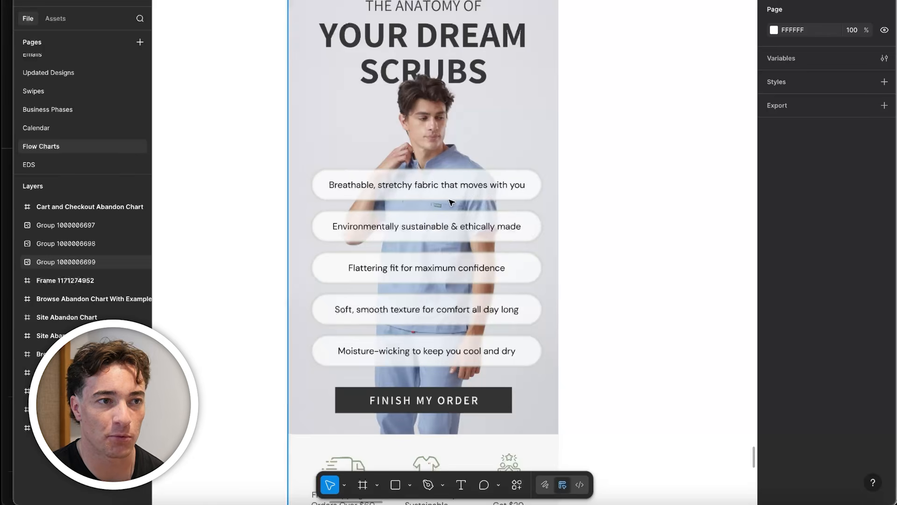
scroll(451, 206, down, 1)
scroll(494, 305, down, 5)
scroll(448, 156, down, 2)
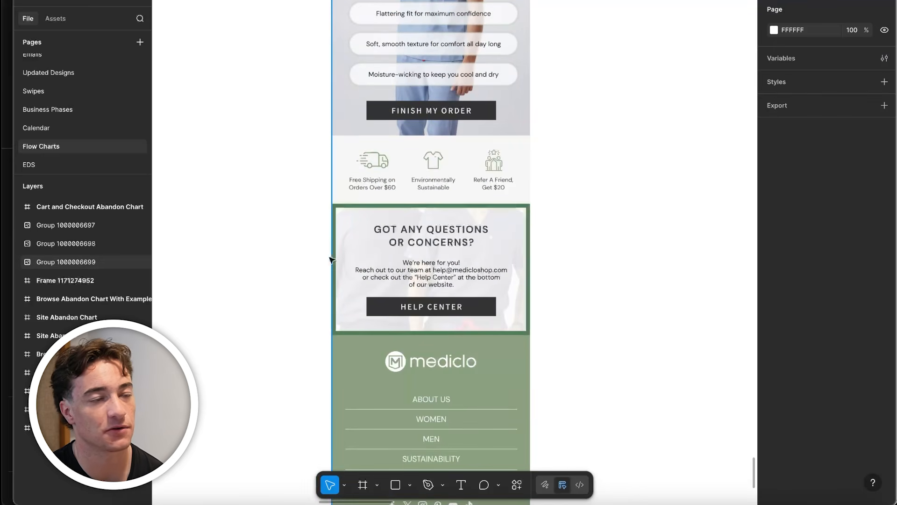
scroll(420, 273, down, 4)
scroll(419, 269, down, 2)
Examine the first Rodent Stoppers email's discount header, dynamic block, trust icons and "Hit Us Up" contact section
scroll(387, 282, right, 10)
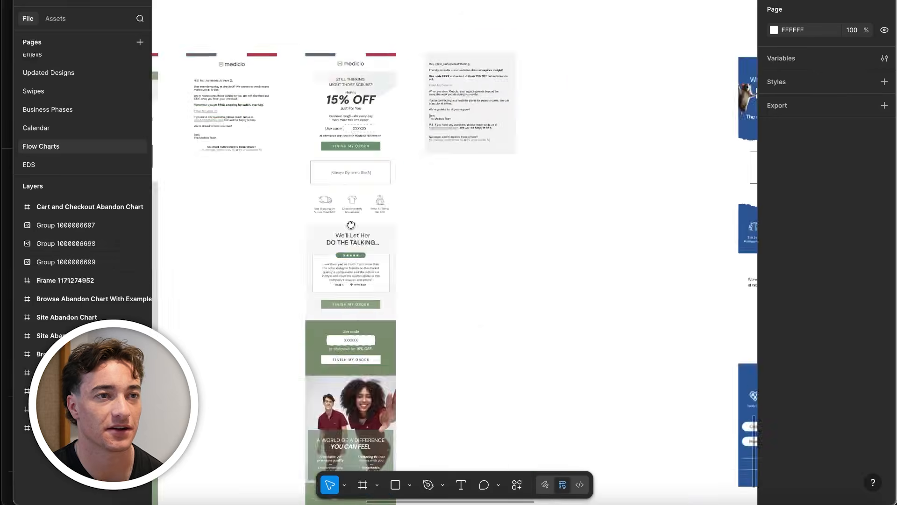
scroll(386, 68, up, 5)
scroll(374, 74, up, 3)
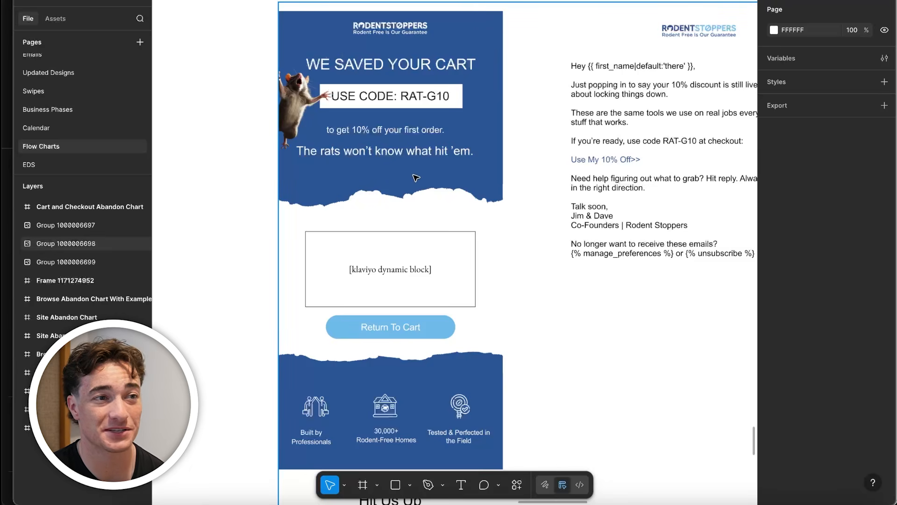
scroll(435, 175, down, 6)
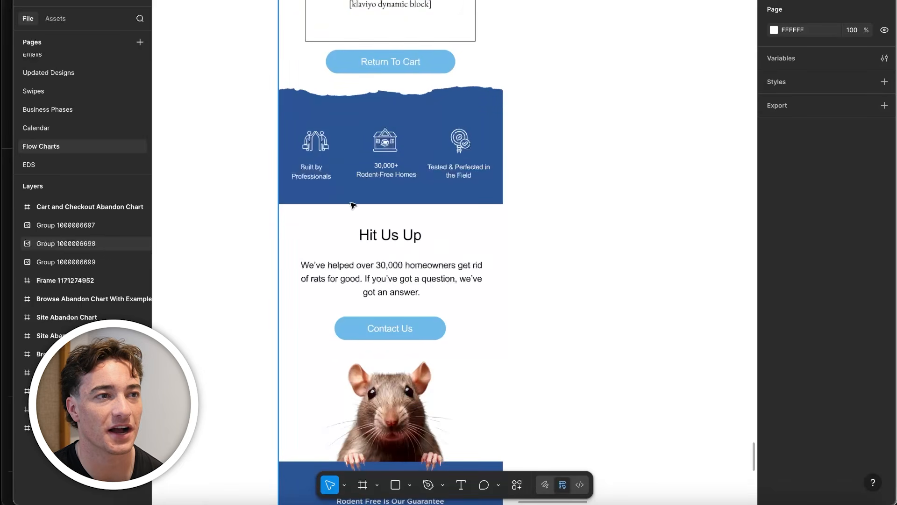
scroll(461, 251, down, 3)
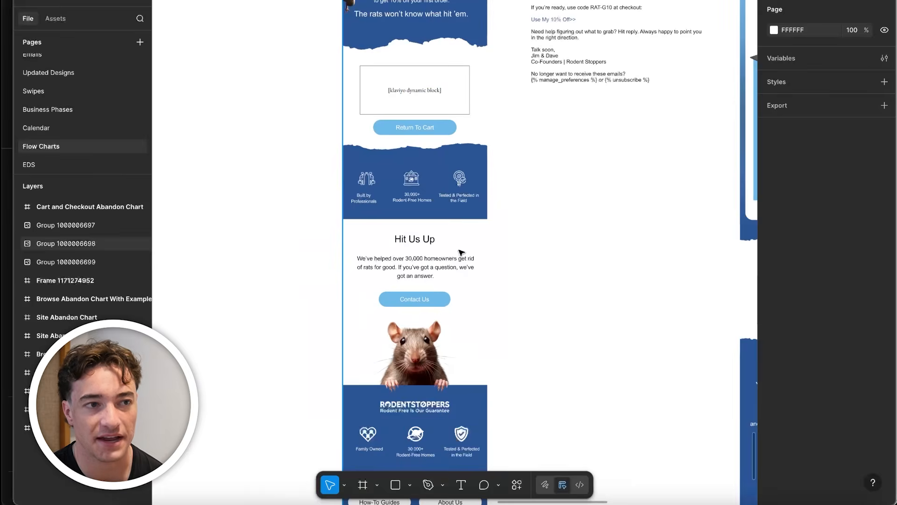
scroll(354, 116, up, 5)
scroll(354, 115, down, 5)
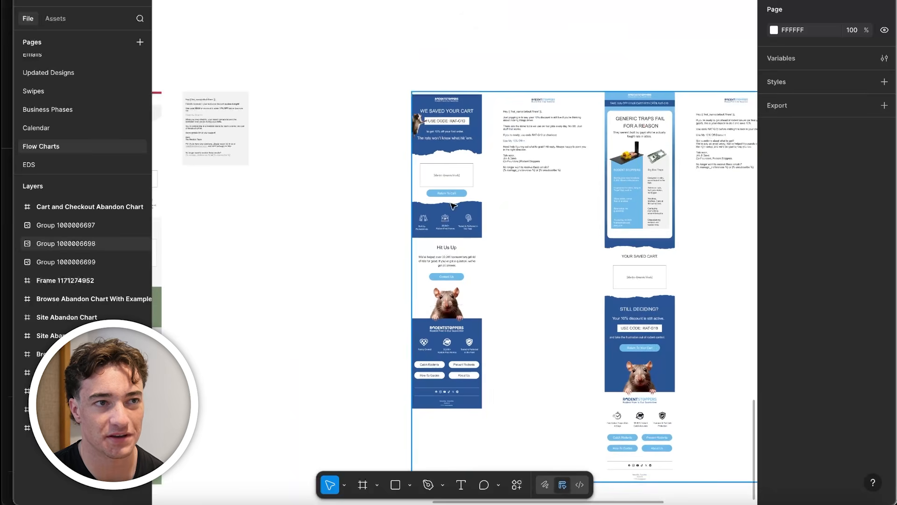
scroll(450, 229, up, 3)
scroll(417, 114, up, 3)
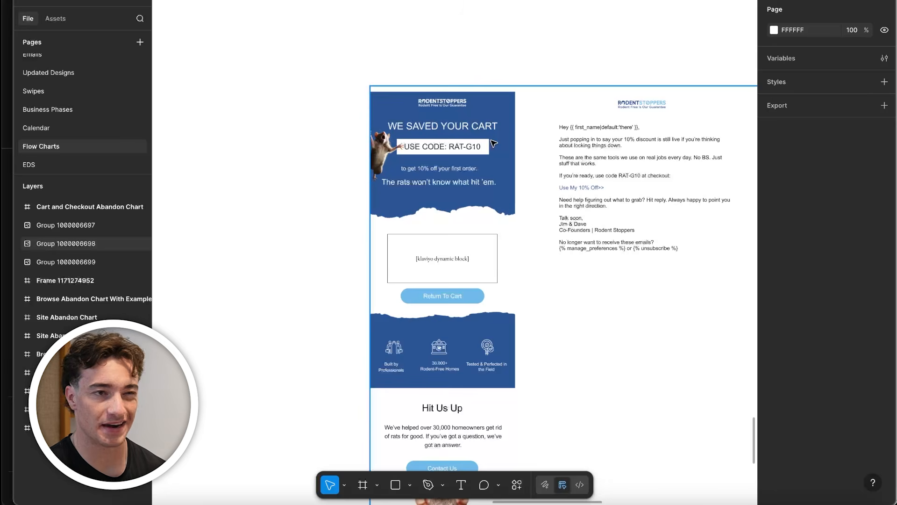
Return to the Cart and Checkout Abandon Chart and examine the Email 2 card's text-based email, personal reminder and social proof points
scroll(462, 223, down, 5)
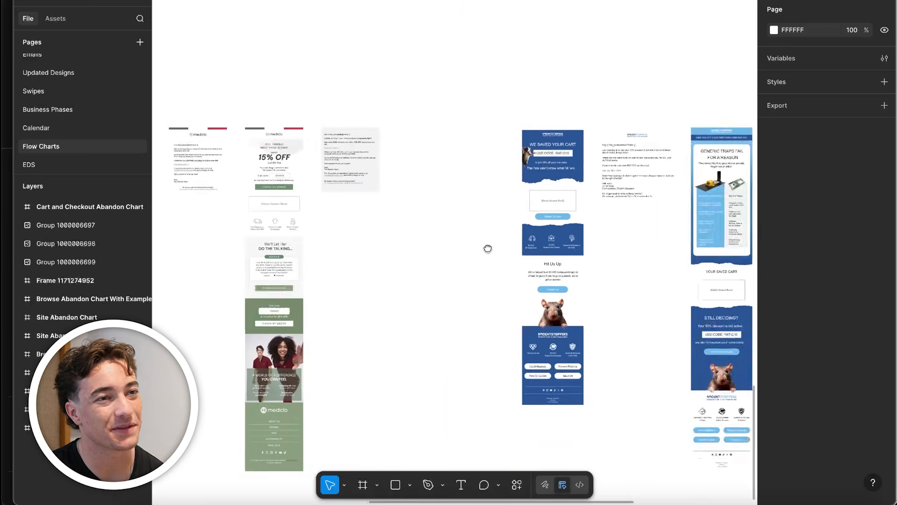
scroll(487, 248, left, 10)
scroll(297, 211, up, 6)
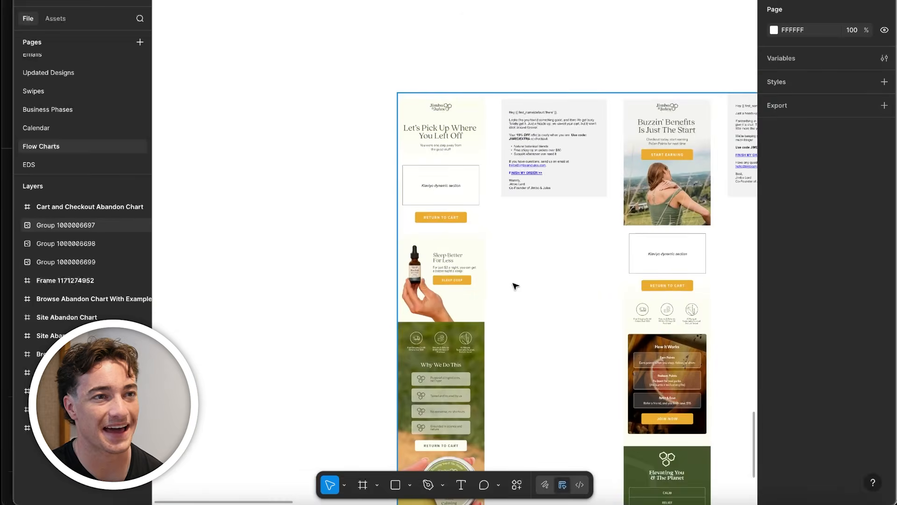
scroll(461, 246, down, 6)
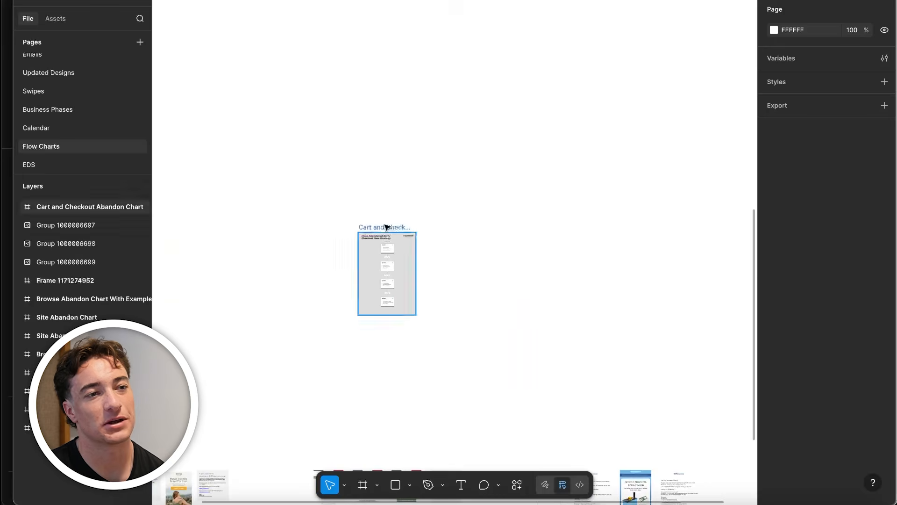
scroll(397, 346, up, 10)
scroll(356, 372, down, 2)
scroll(356, 371, left, 1)
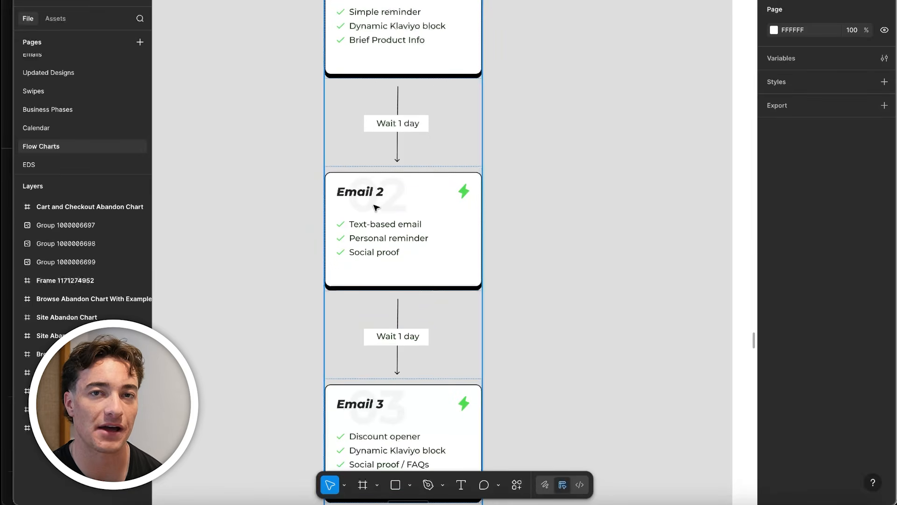
scroll(423, 283, down, 8)
Locate the text-based second emails in the Mediclo and Jimbo & Jules example sets
drag(403, 371, 500, 0)
scroll(512, 104, up, 5)
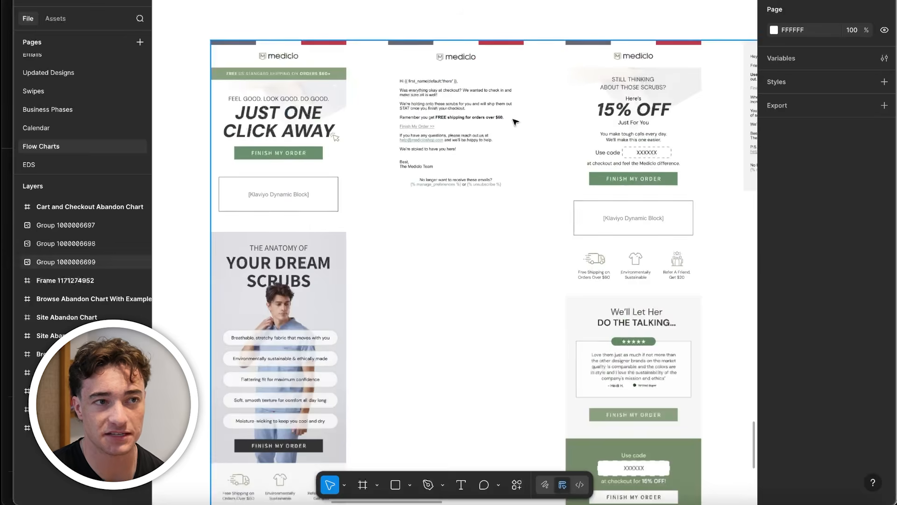
drag(327, 176, 709, 203)
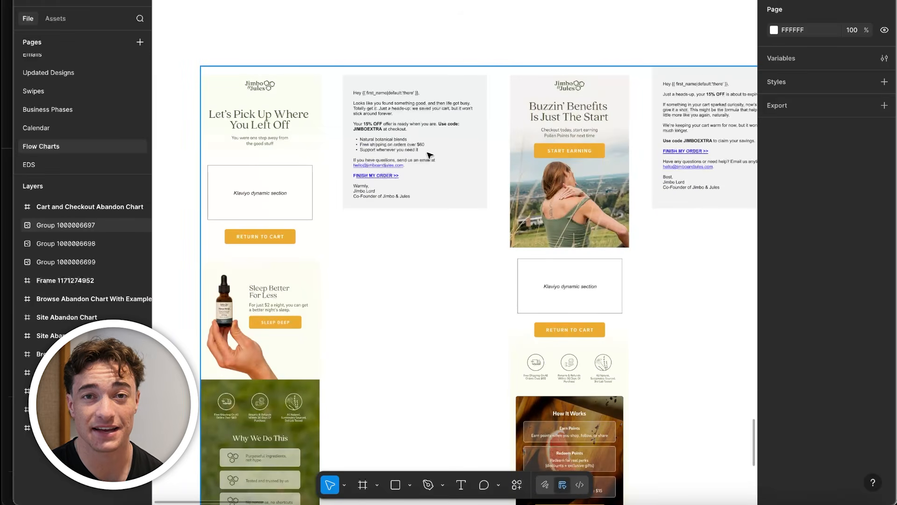
scroll(428, 155, up, 5)
scroll(326, 200, down, 4)
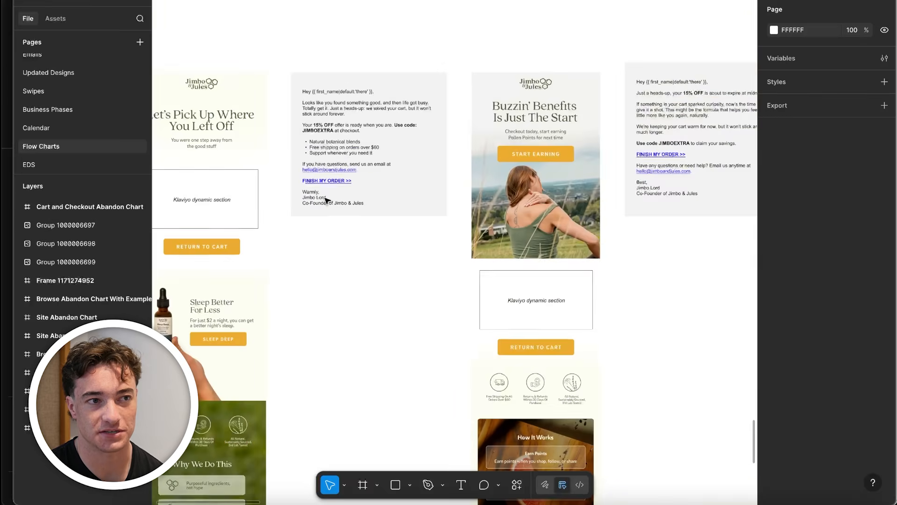
scroll(399, 166, down, 4)
scroll(468, 178, right, 7)
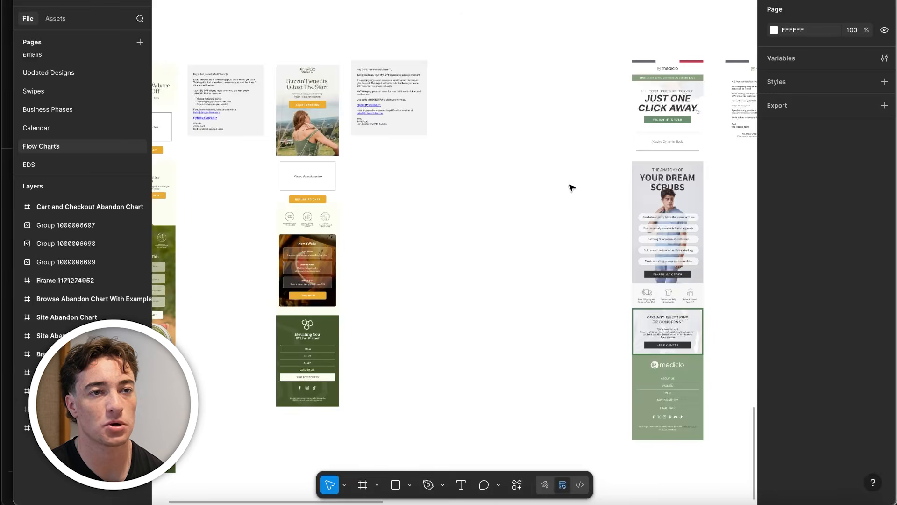
scroll(421, 210, left, 5)
scroll(317, 222, up, 3)
scroll(317, 222, left, 3)
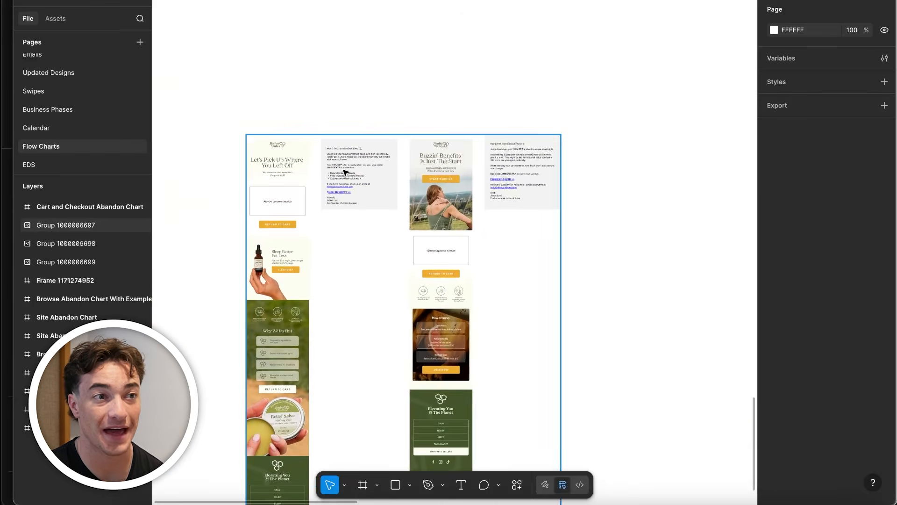
scroll(355, 181, up, 3)
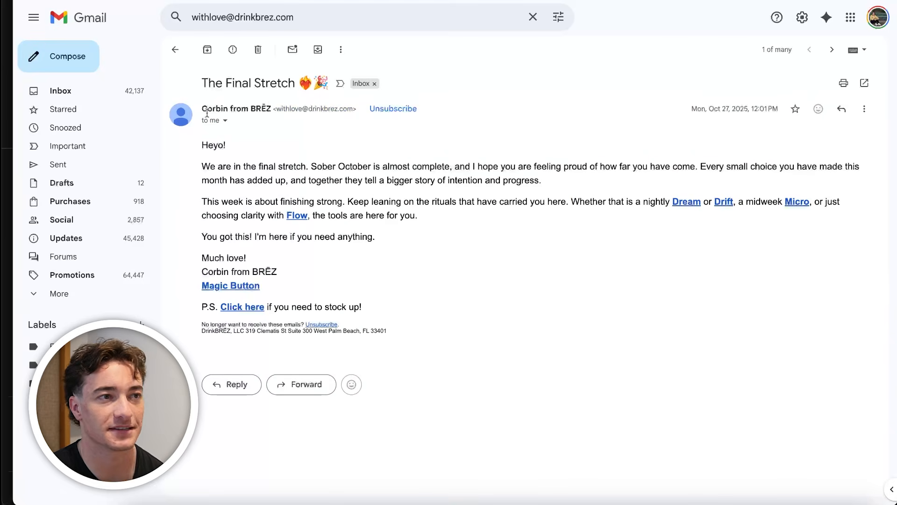
In Gmail, highlight the sender name of BRĒZ's "The Final Stretch" email and open the "Progress > Perfection" email instead
drag(202, 108, 275, 106)
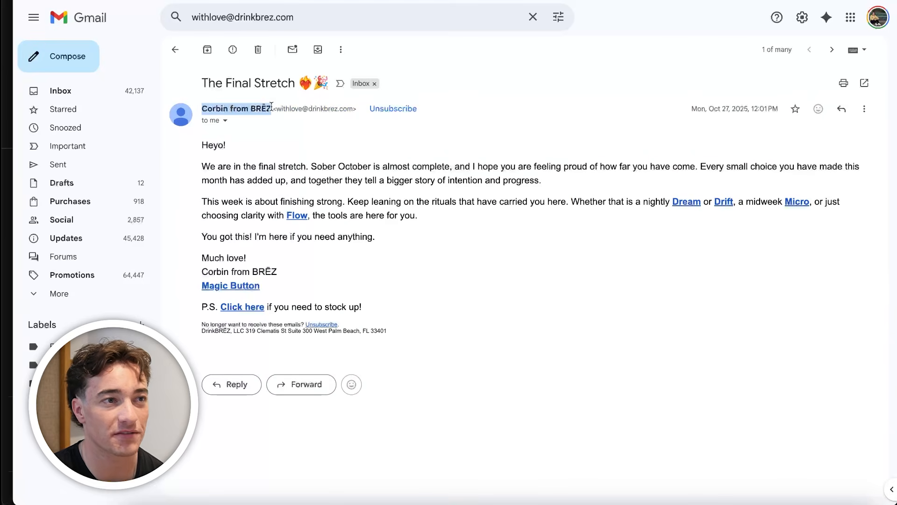
click(175, 50)
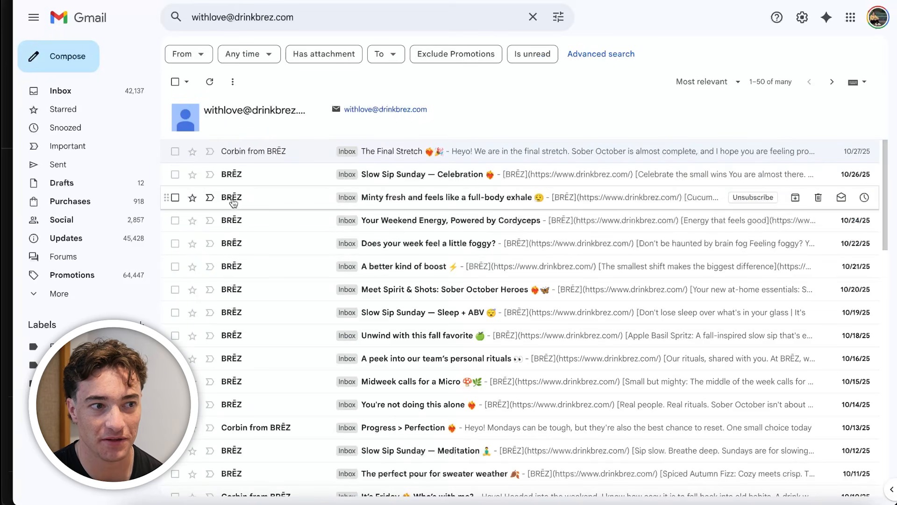
click(293, 428)
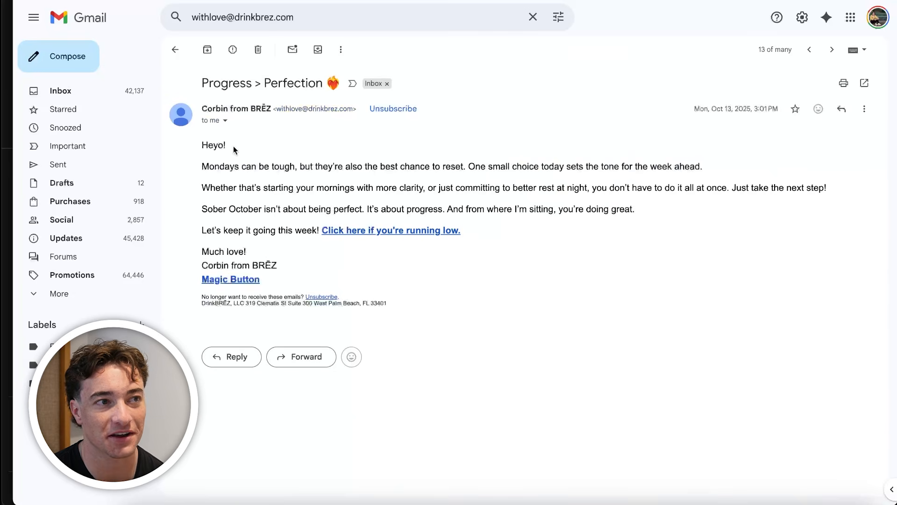
Highlight the sender's first name, the sign-off and the body text of the "Progress > Perfection" email
drag(228, 107, 202, 108)
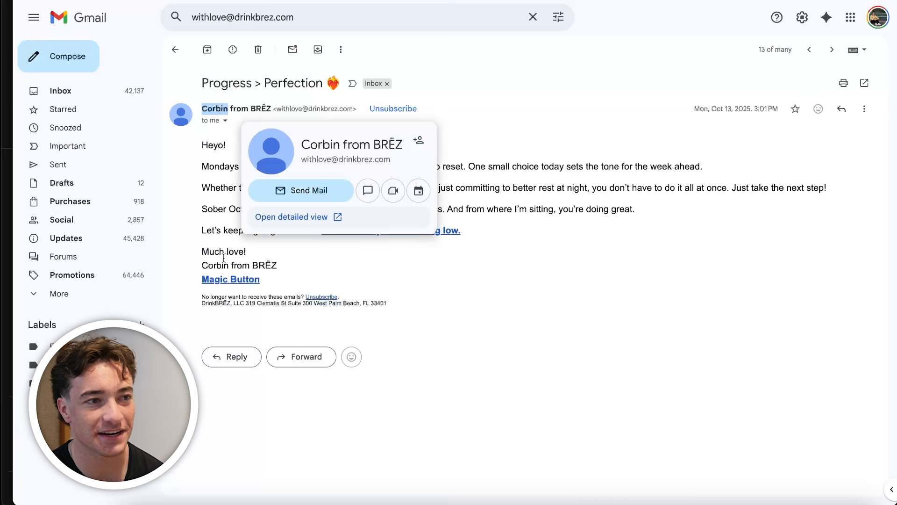
drag(200, 247, 284, 265)
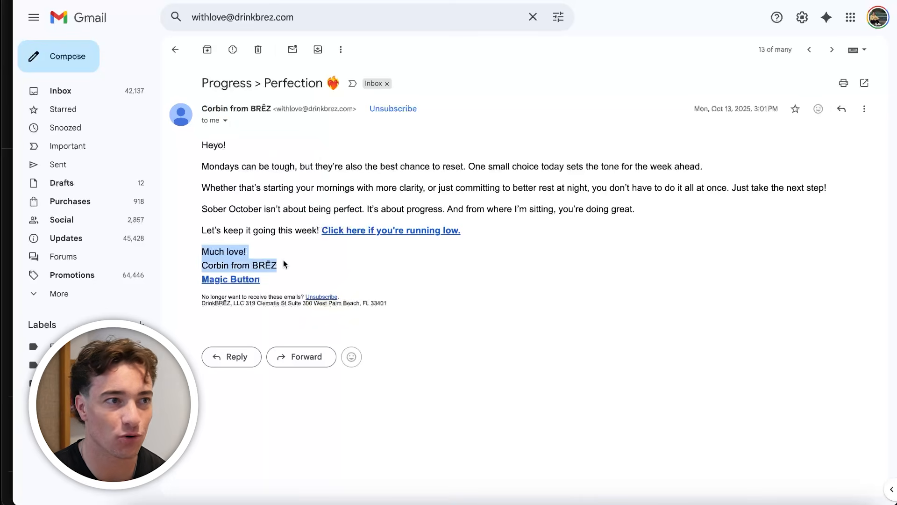
drag(190, 145, 449, 209)
click(449, 208)
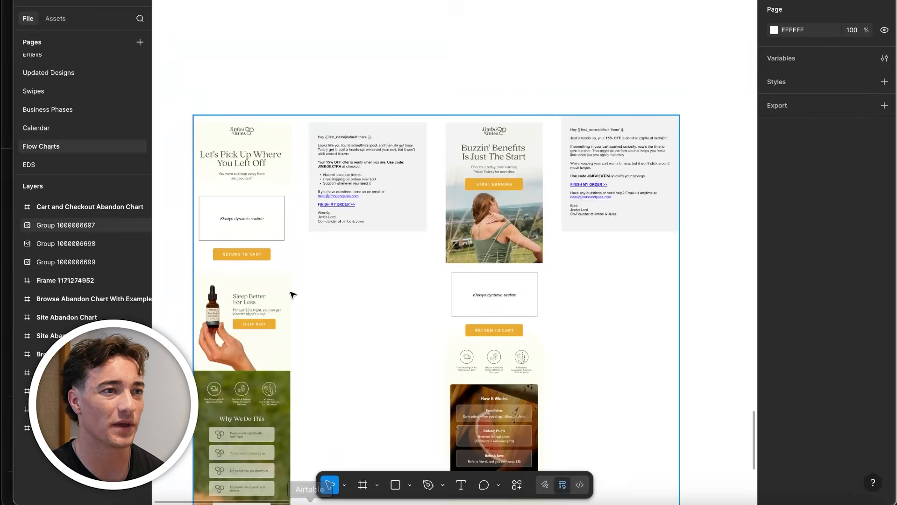
Switch back to Figma and examine the saved-cart reminder and 15% OFF code in the second Jimbo & Jules email
scroll(347, 177, up, 5)
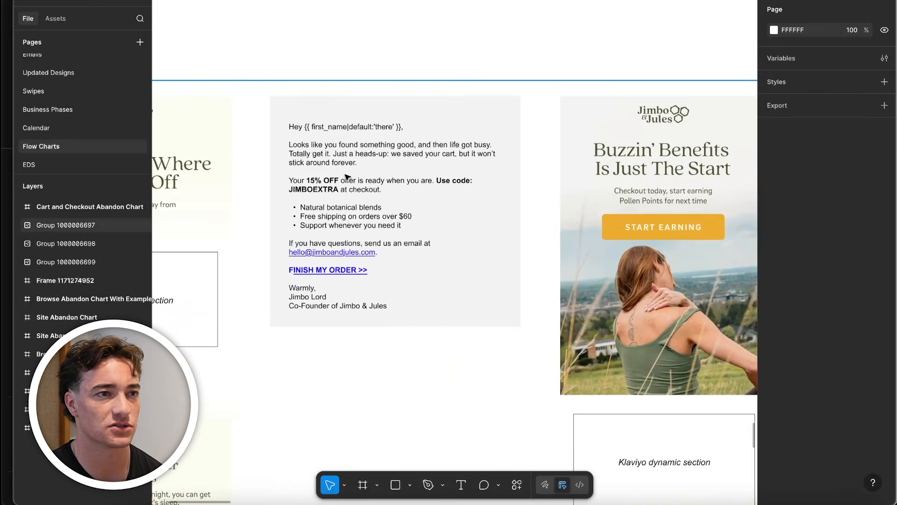
scroll(347, 177, up, 3)
scroll(348, 176, up, 3)
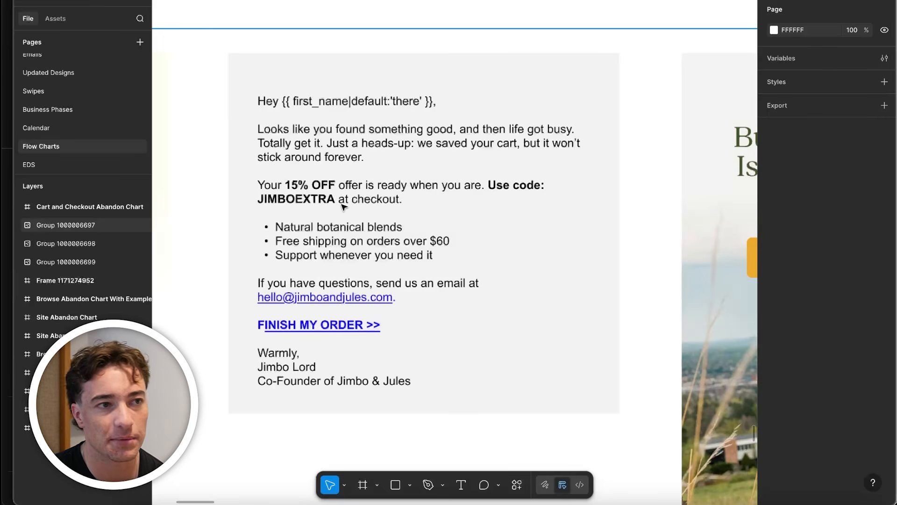
scroll(343, 203, down, 2)
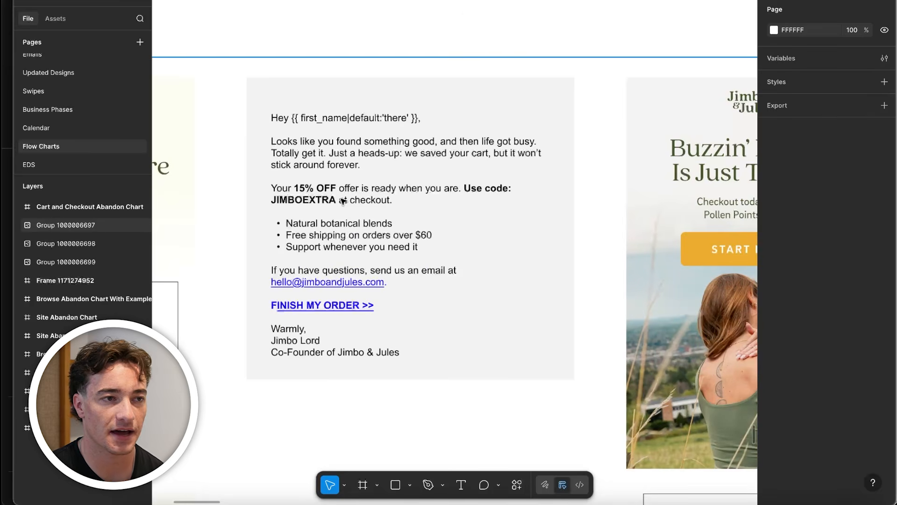
scroll(399, 259, down, 2)
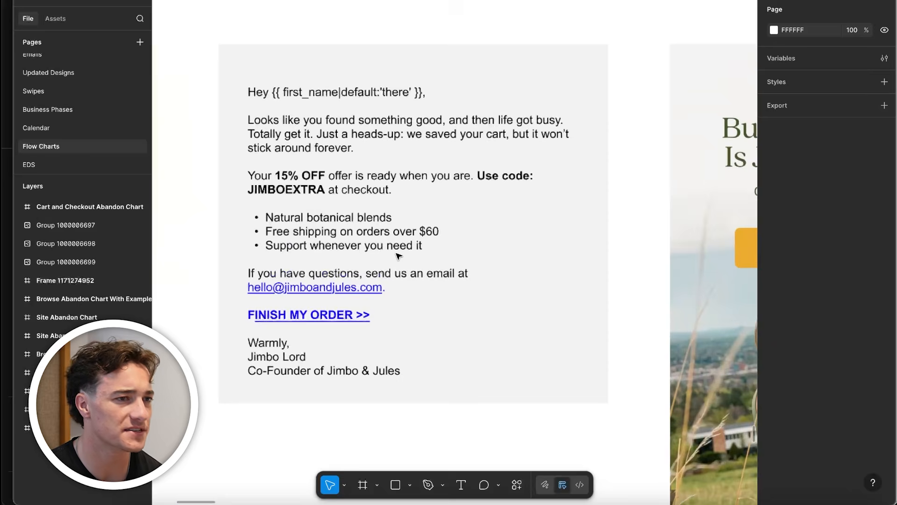
Examine the benefits bullet list, support contact, order link and co-founder sign-off of the second Jimbo & Jules email
scroll(385, 311, down, 2)
scroll(384, 311, down, 3)
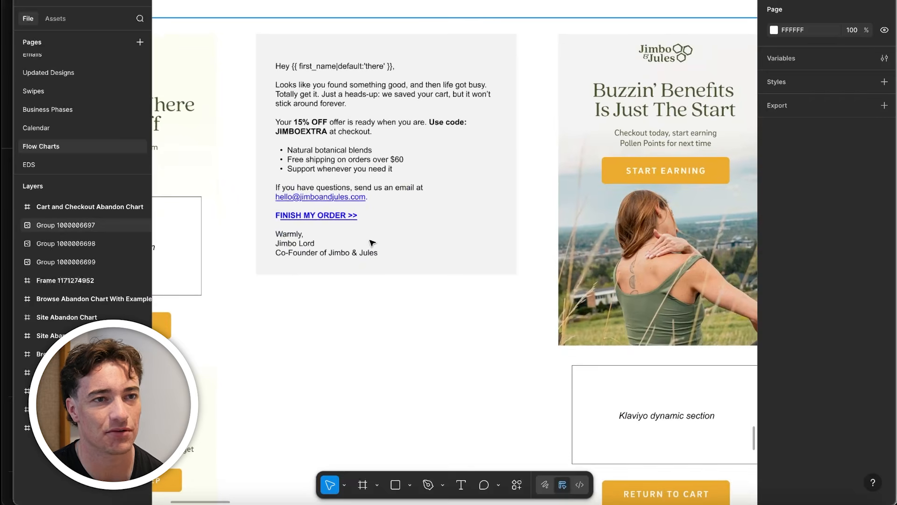
scroll(335, 214, up, 2)
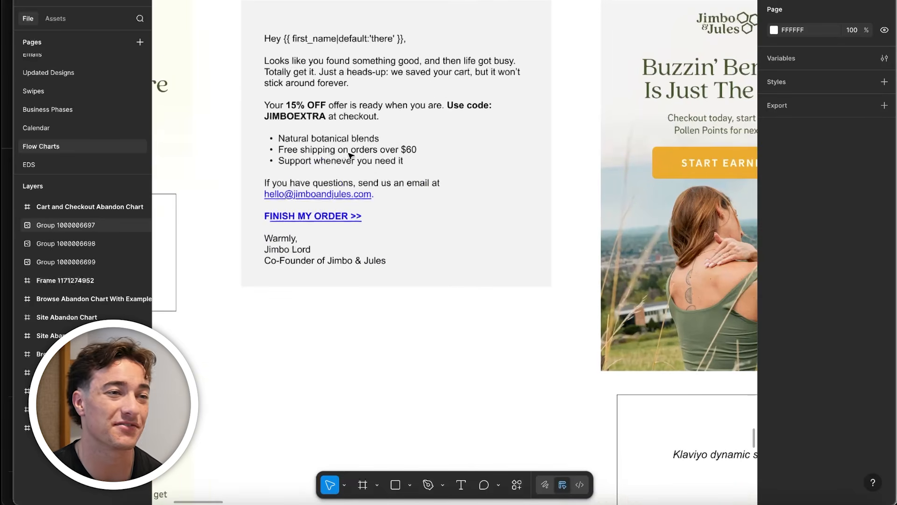
scroll(309, 244, down, 2)
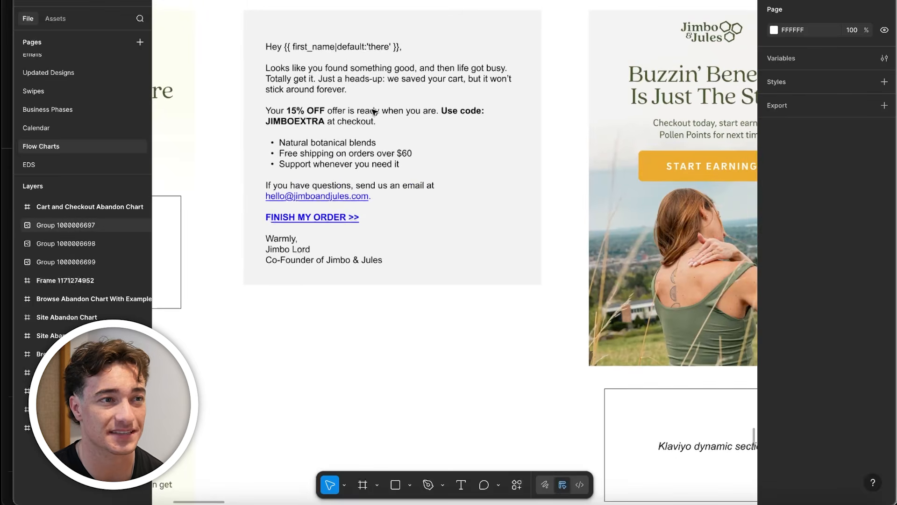
scroll(383, 156, up, 2)
scroll(338, 221, down, 1)
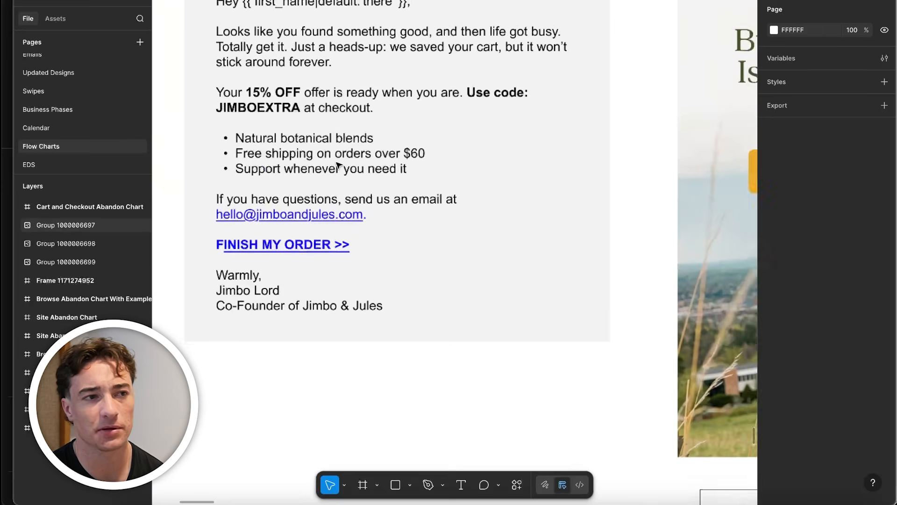
scroll(338, 221, down, 5)
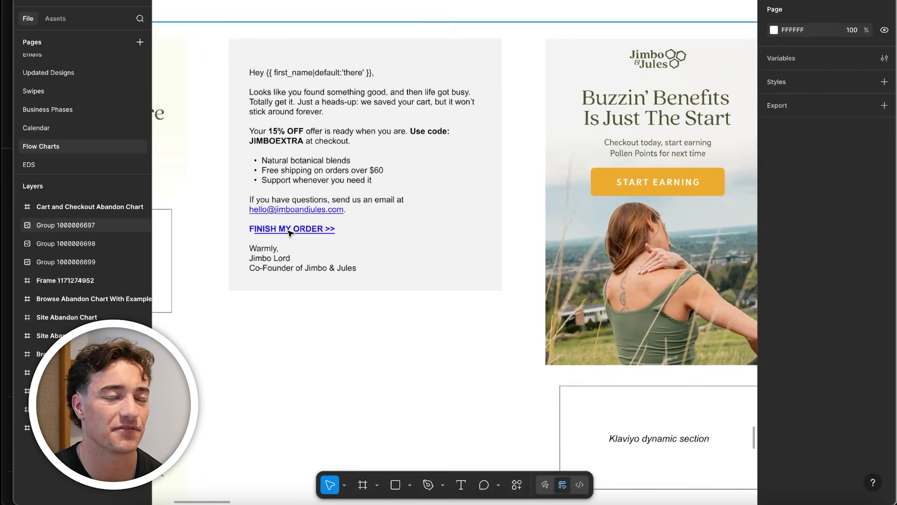
Examine the second Mediclo email's checkout check-in, free shipping reminder, order link and team sign-off
scroll(320, 222, down, 3)
drag(608, 224, 149, 200)
scroll(630, 192, up, 5)
drag(630, 190, 517, 167)
scroll(381, 118, up, 3)
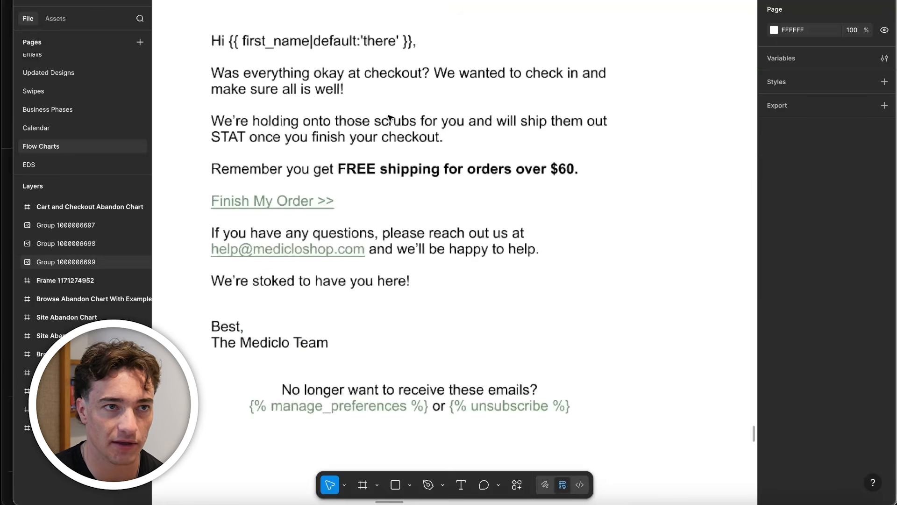
scroll(390, 210, down, 2)
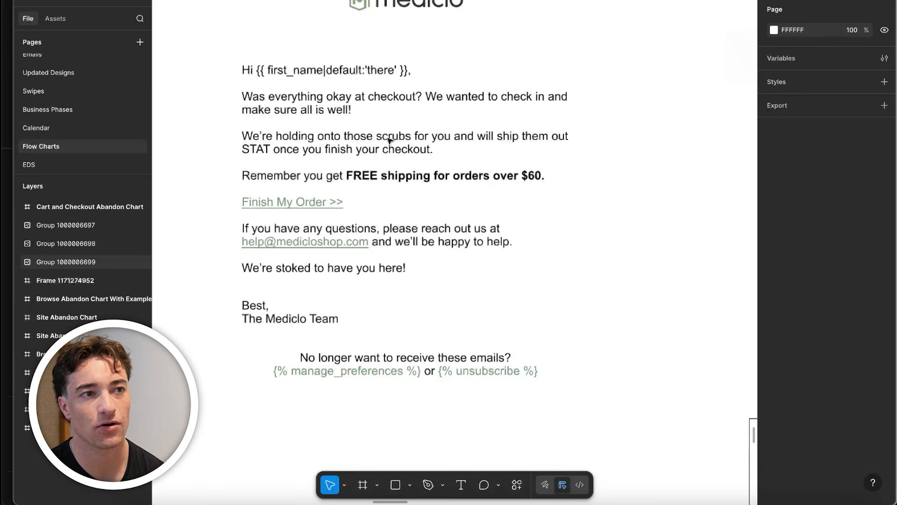
scroll(379, 206, down, 2)
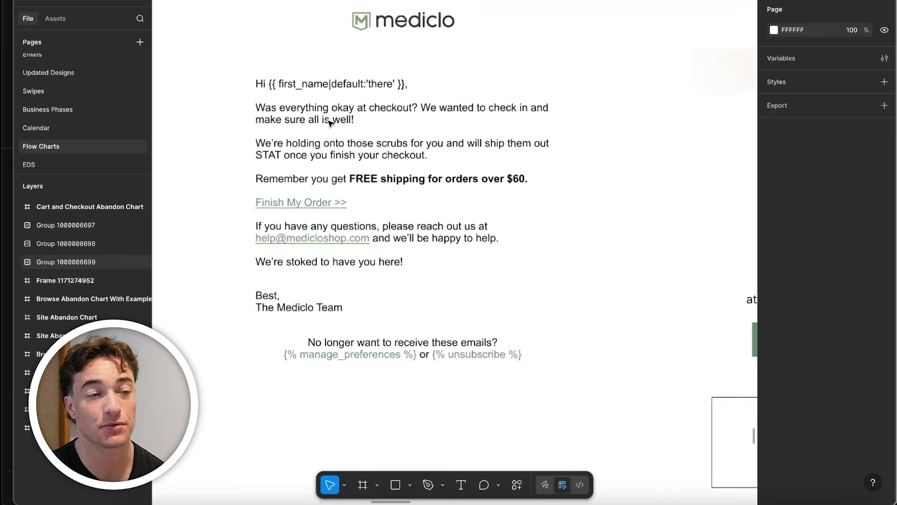
scroll(402, 224, down, 2)
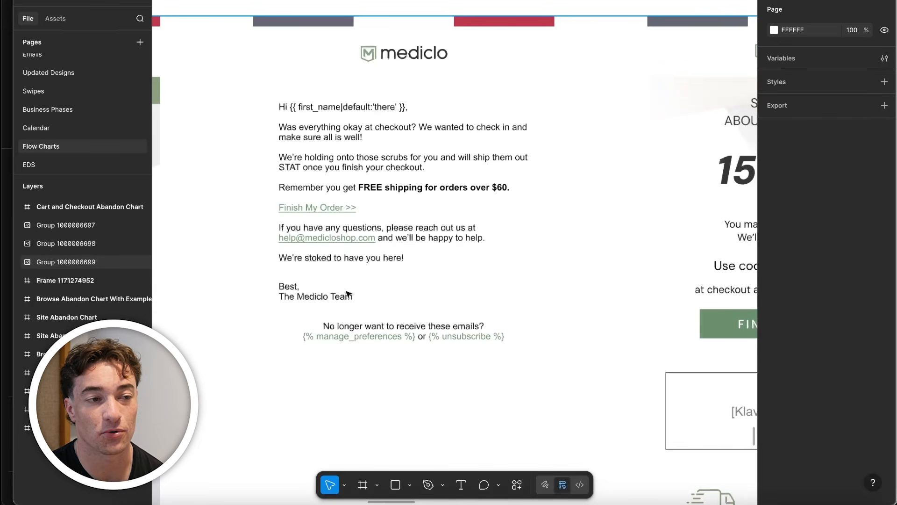
scroll(374, 309, down, 2)
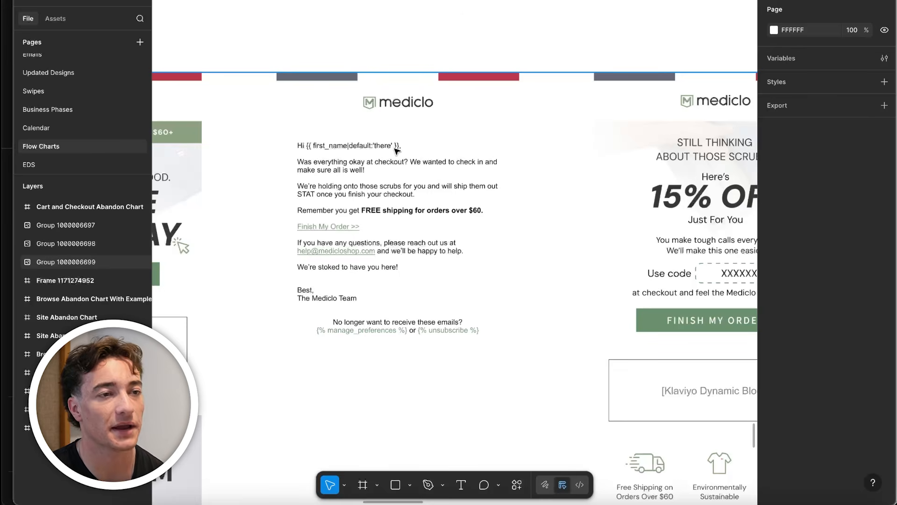
Examine the second Rodent Stoppers email's discount reminder, RAT-G10 code, help offer and co-founders' sign-off
scroll(354, 297, right, 15)
scroll(553, 105, right, 10)
scroll(487, 166, up, 5)
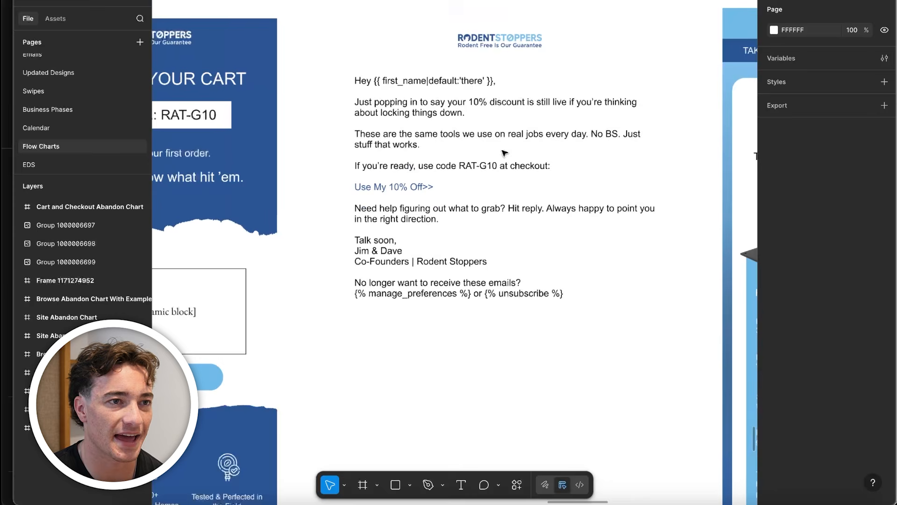
scroll(495, 185, down, 3)
scroll(495, 185, right, 5)
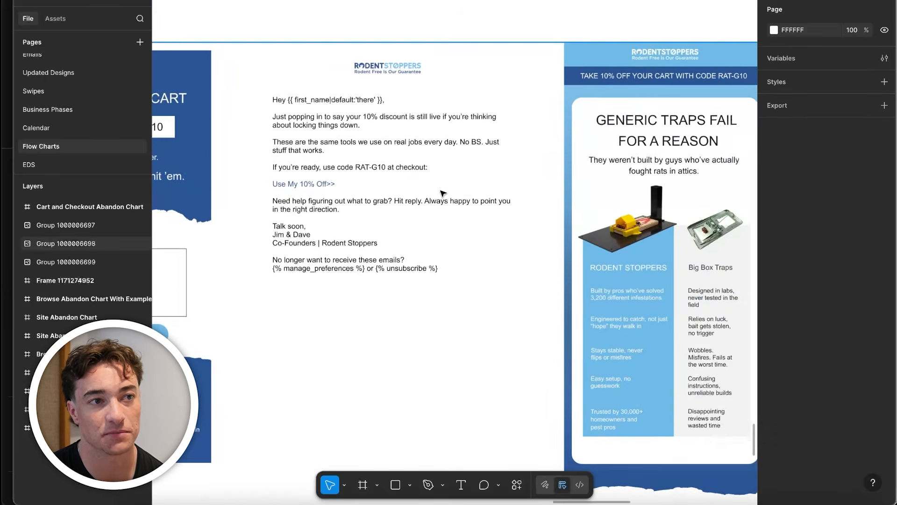
scroll(467, 197, up, 2)
scroll(465, 192, down, 5)
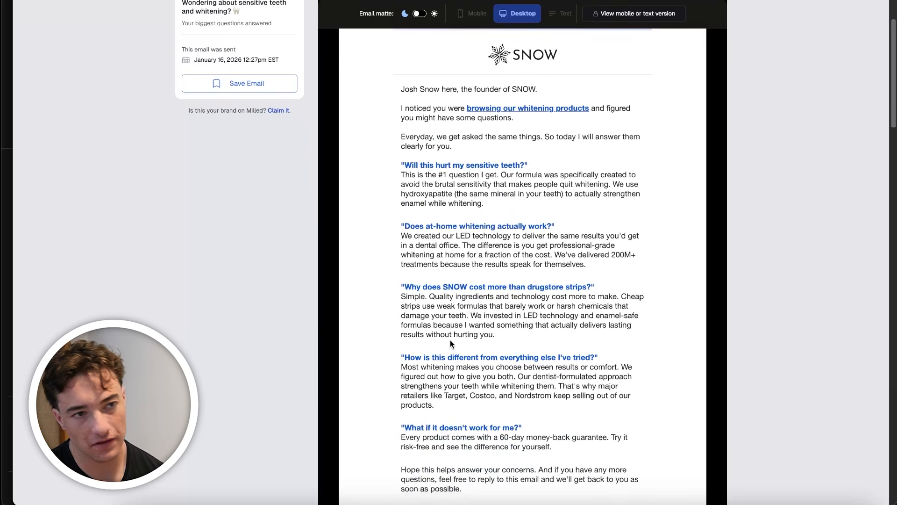
Switch to the SNOW email on Milled and examine its question-and-answer copy, product block and founder sign-off
scroll(450, 340, up, 2)
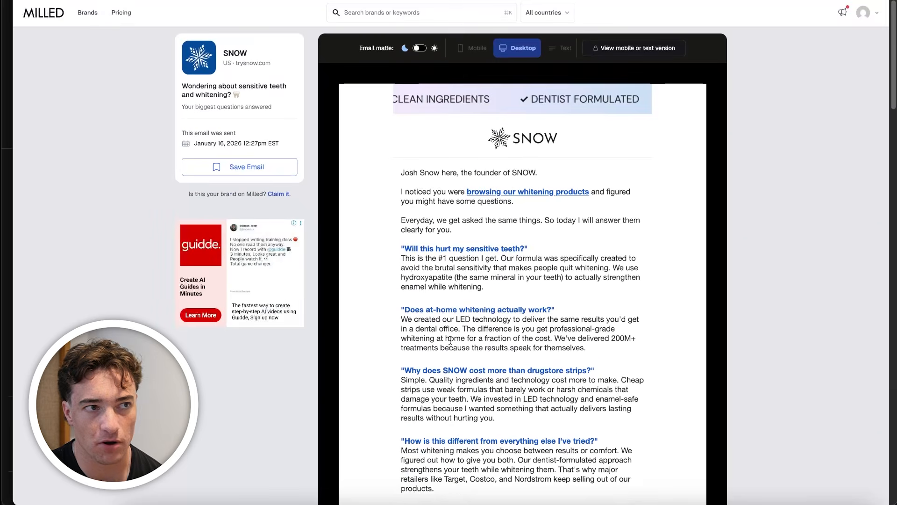
scroll(461, 322, down, 8)
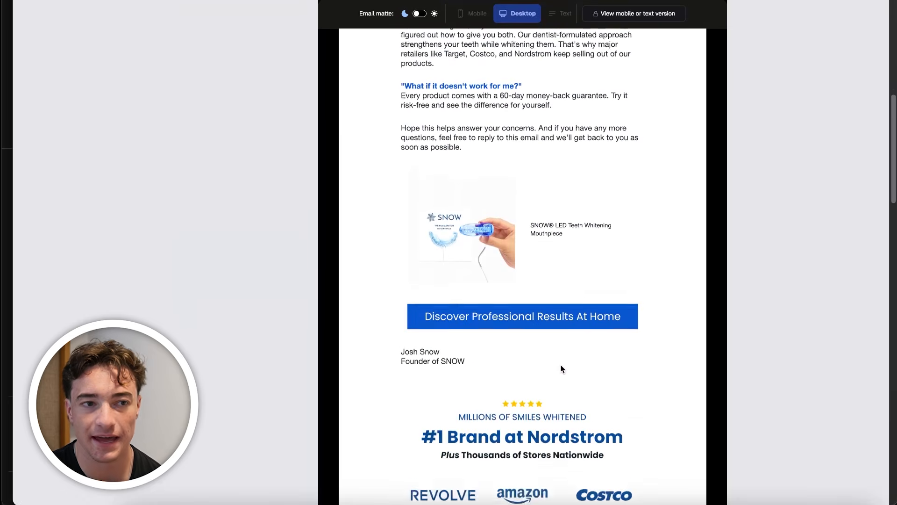
scroll(557, 346, up, 8)
drag(399, 191, 570, 327)
scroll(570, 327, up, 4)
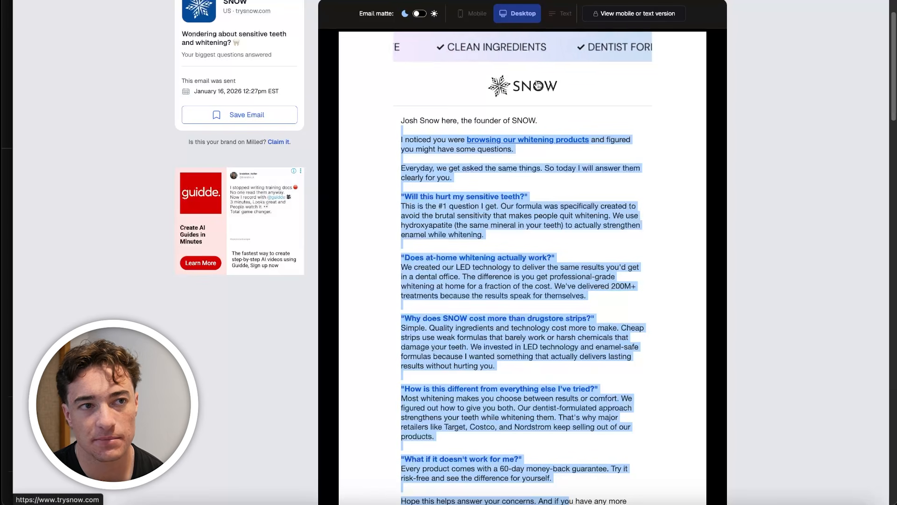
scroll(472, 375, down, 10)
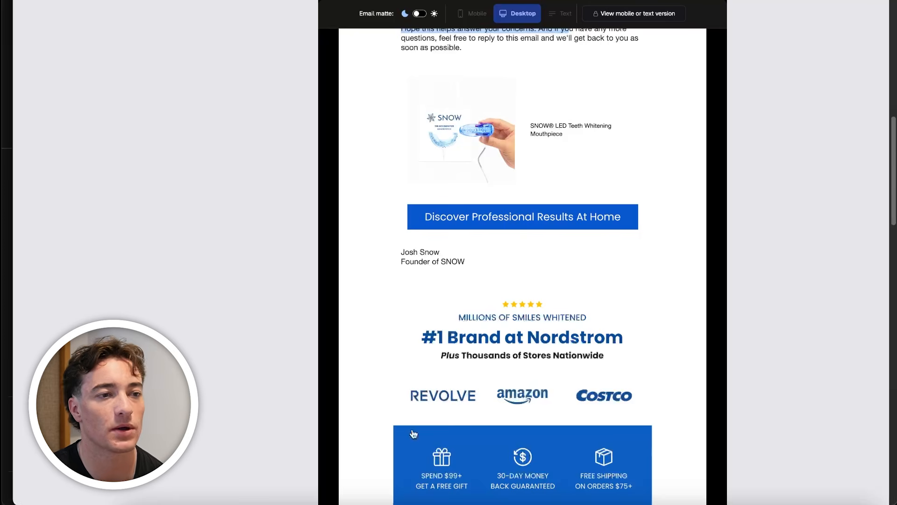
Switch back to Figma and compare the text-based second emails of Mediclo and Jimbo & Jules
click(276, 502)
scroll(458, 198, left, 10)
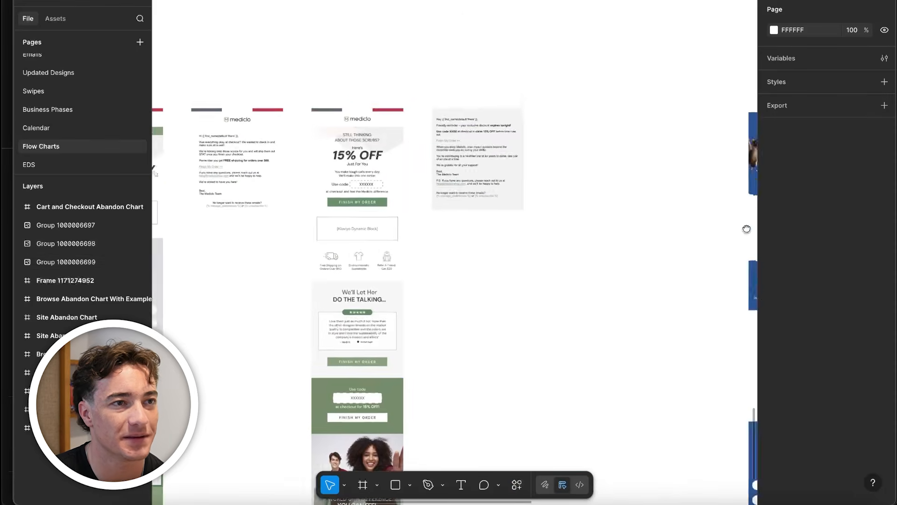
scroll(513, 240, left, 15)
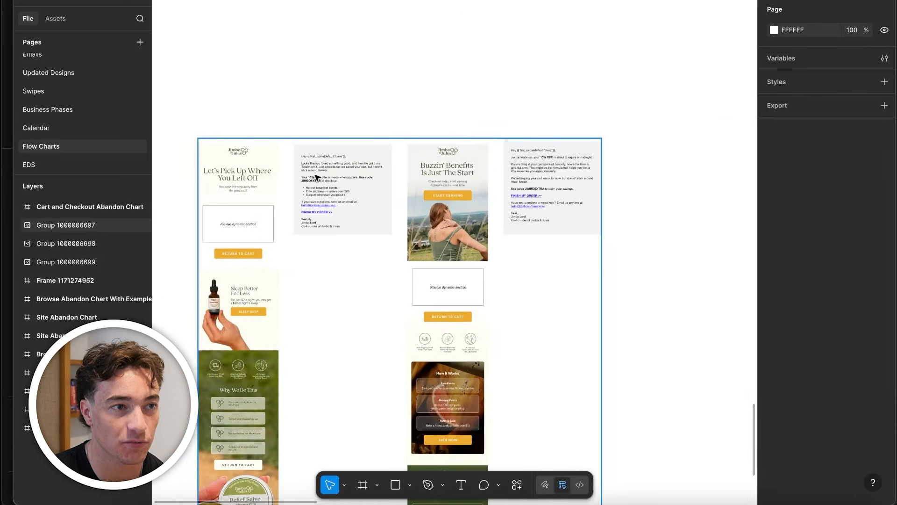
Switch to Gmail and read the plain-text SNOW email "The Price You Pay When You Don't Floss"
click(206, 502)
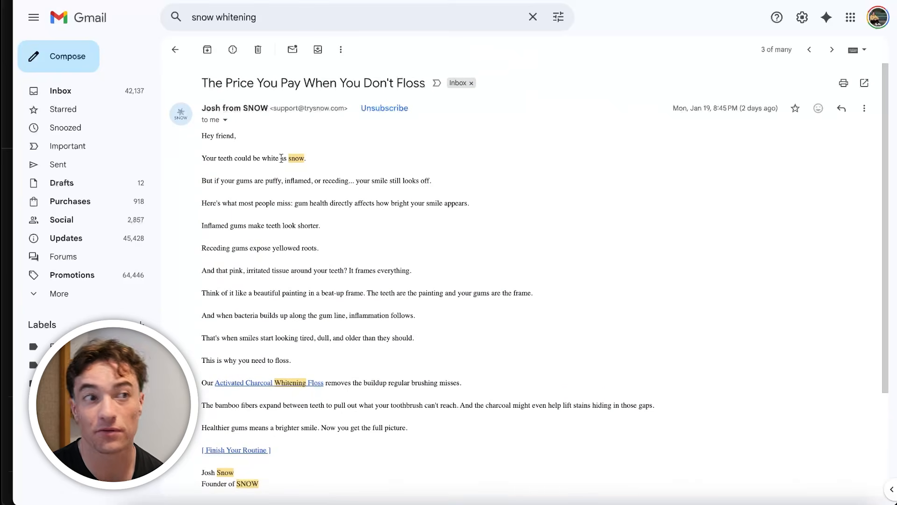
scroll(374, 351, down, 3)
scroll(260, 224, up, 3)
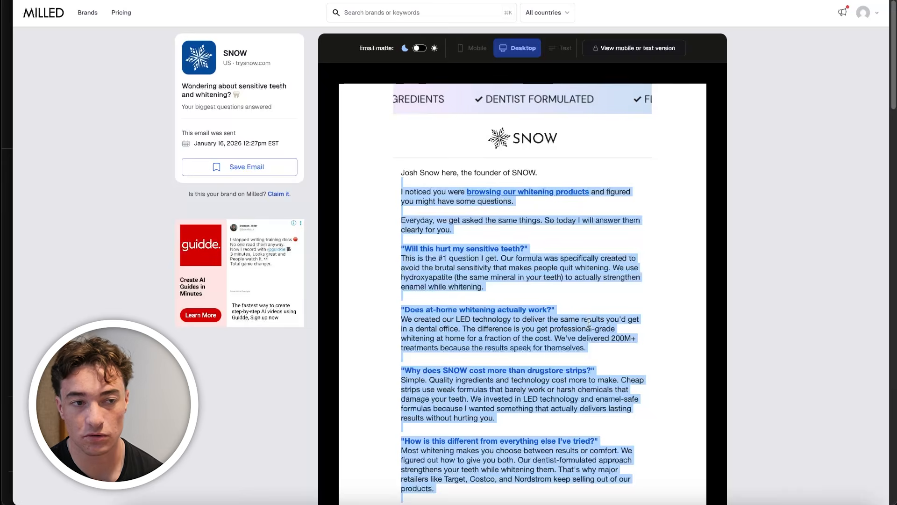
Return to the SNOW email on Milled and review how its copy answers customer objections, from sensitive teeth to the 60-day money-back guarantee
click(532, 332)
scroll(532, 333, down, 2)
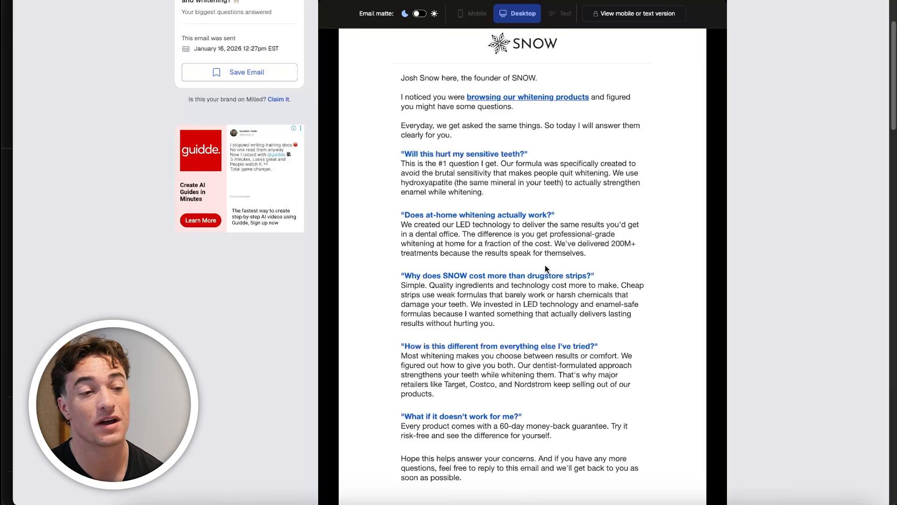
scroll(538, 479, down, 1)
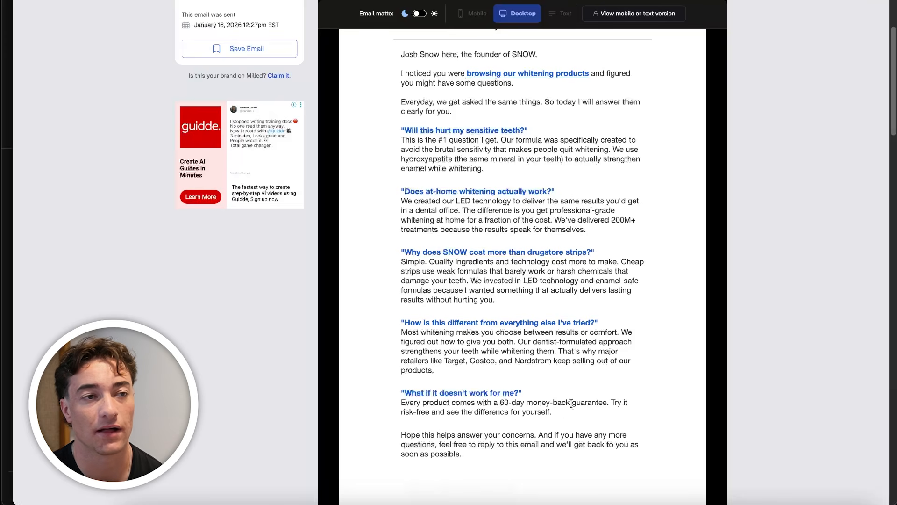
drag(426, 103, 526, 411)
scroll(535, 310, down, 7)
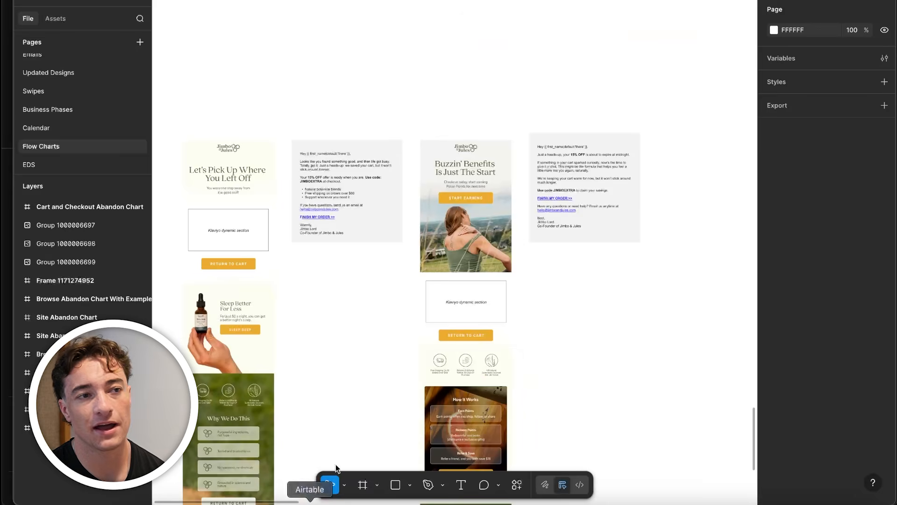
click(351, 196)
Return to the flow strategy chart in Figma and examine the Email 3 card's discount opener, dynamic Klaviyo block and social proof / FAQs
scroll(353, 199, down, 5)
scroll(376, 222, up, 3)
scroll(458, 262, up, 5)
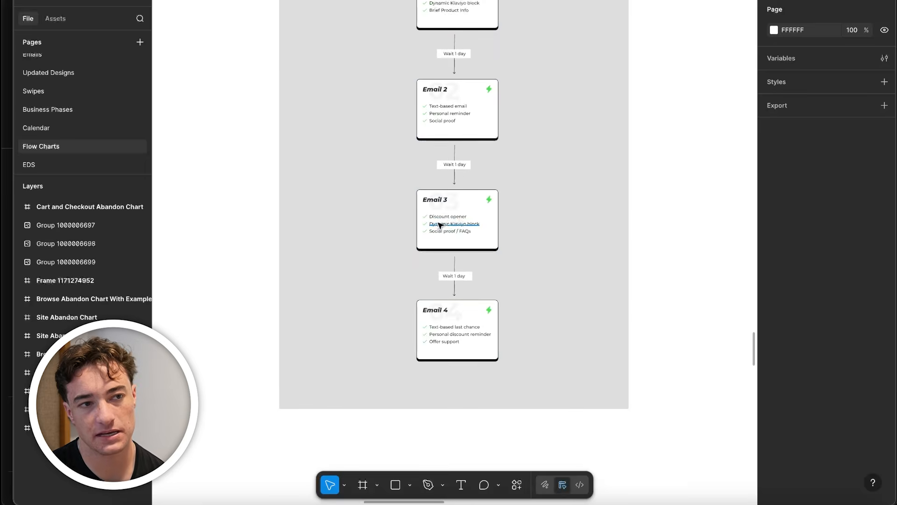
scroll(438, 224, up, 5)
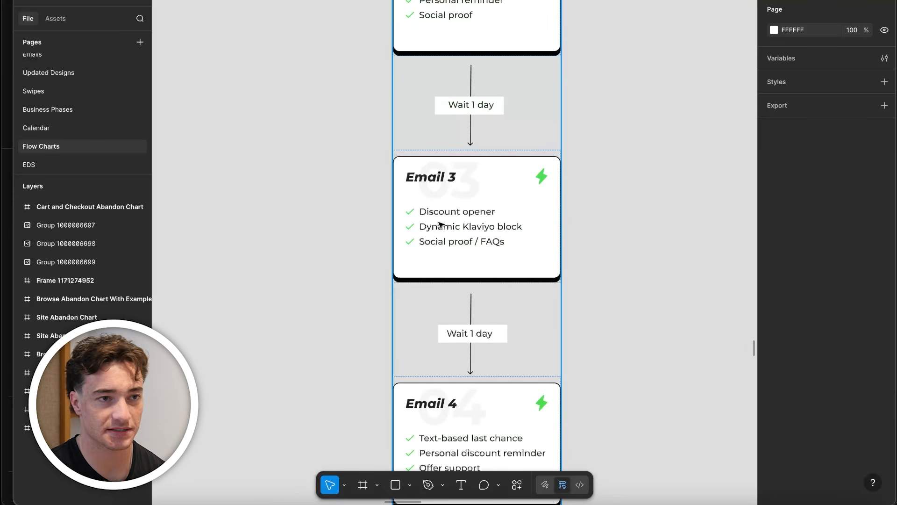
scroll(494, 293, up, 3)
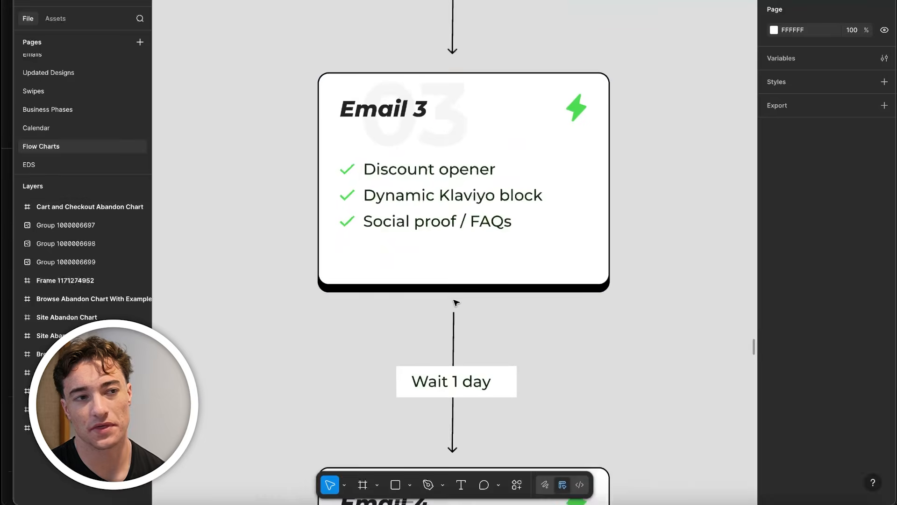
scroll(455, 307, down, 1)
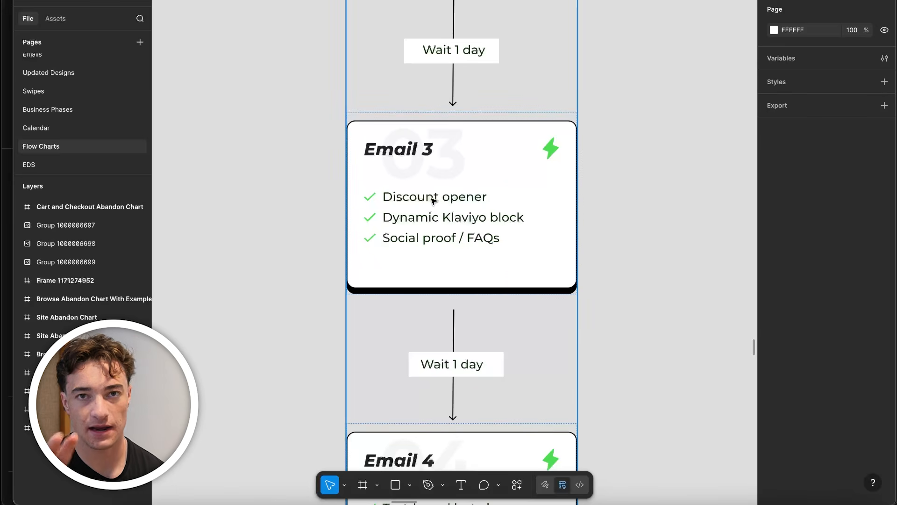
Find the third Jimbo & Jules email and examine its "Buzzin' Benefits Is Just The Start" header and Pollen Points offer
scroll(447, 255, down, 8)
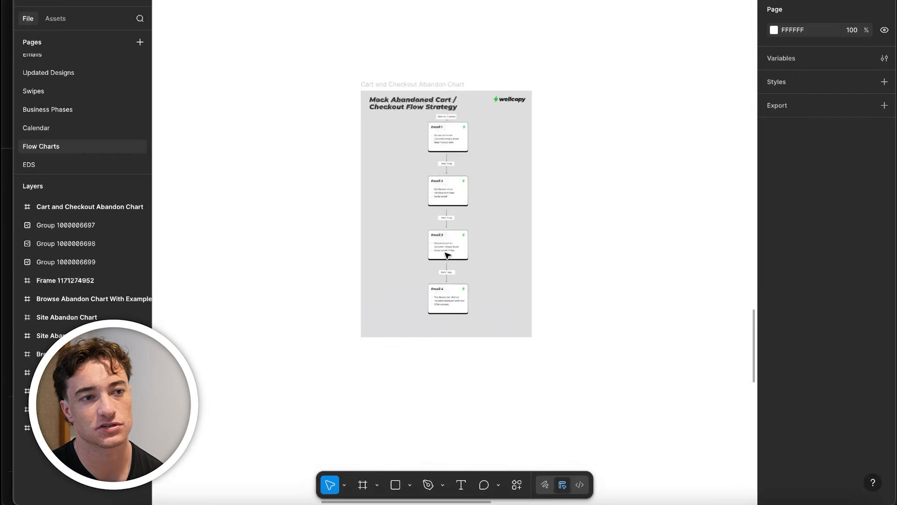
drag(415, 457, 565, 129)
scroll(565, 129, down, 3)
drag(513, 329, 649, 101)
scroll(424, 97, up, 7)
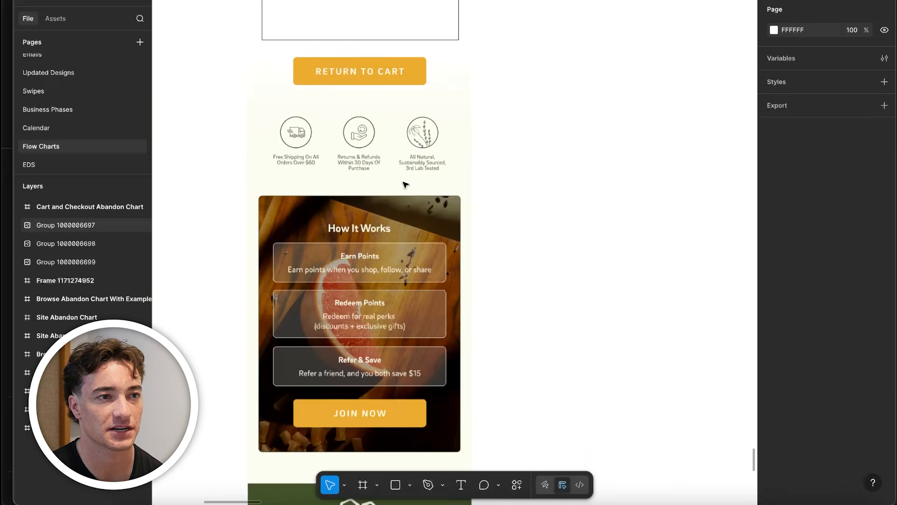
scroll(438, 219, down, 3)
scroll(438, 220, up, 5)
scroll(383, 181, up, 4)
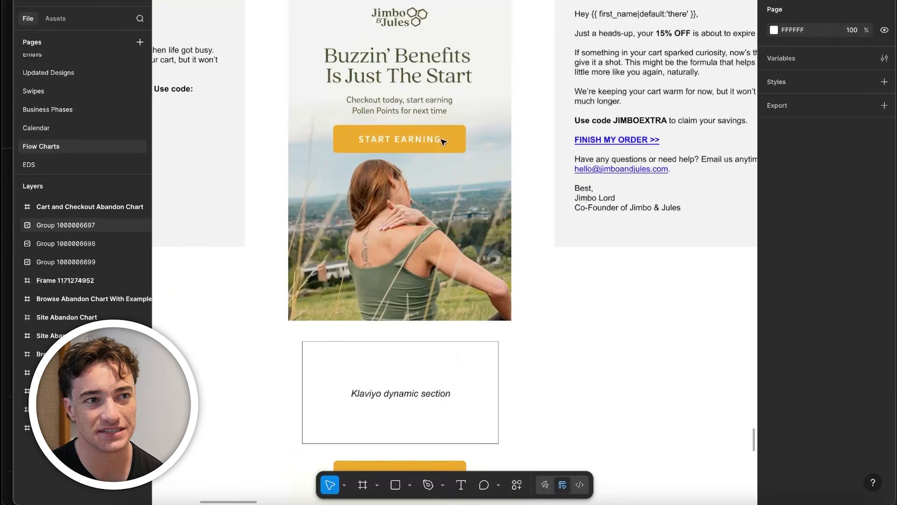
Examine the third Jimbo & Jules email's Klaviyo dynamic section, cart return link and How It Works rewards block
scroll(383, 181, down, 2)
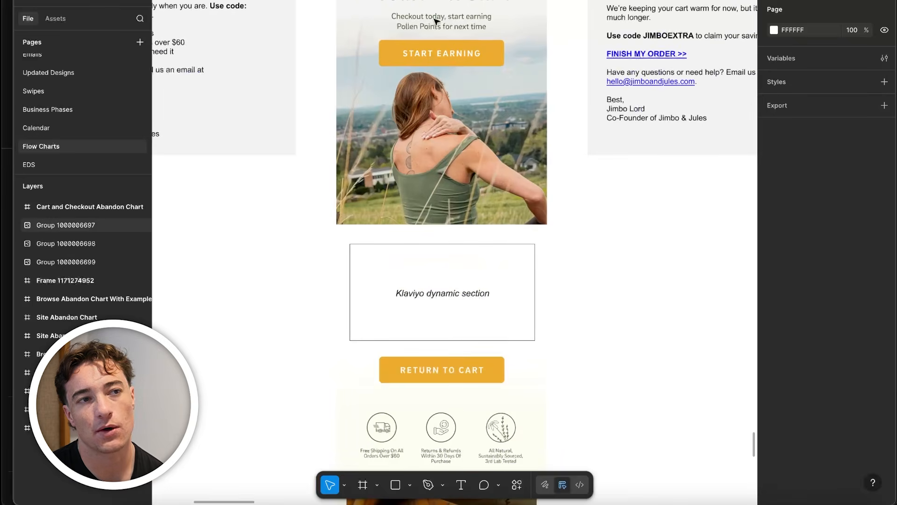
scroll(431, 36, up, 1)
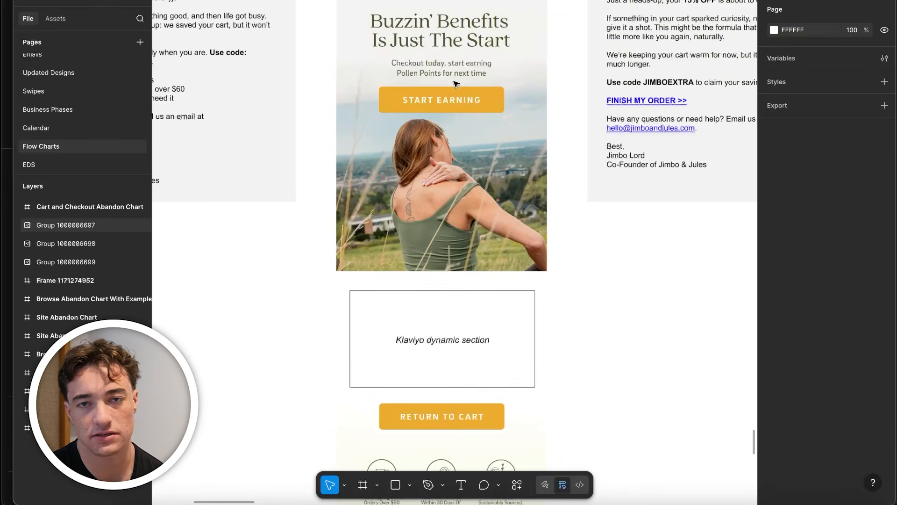
scroll(421, 168, down, 10)
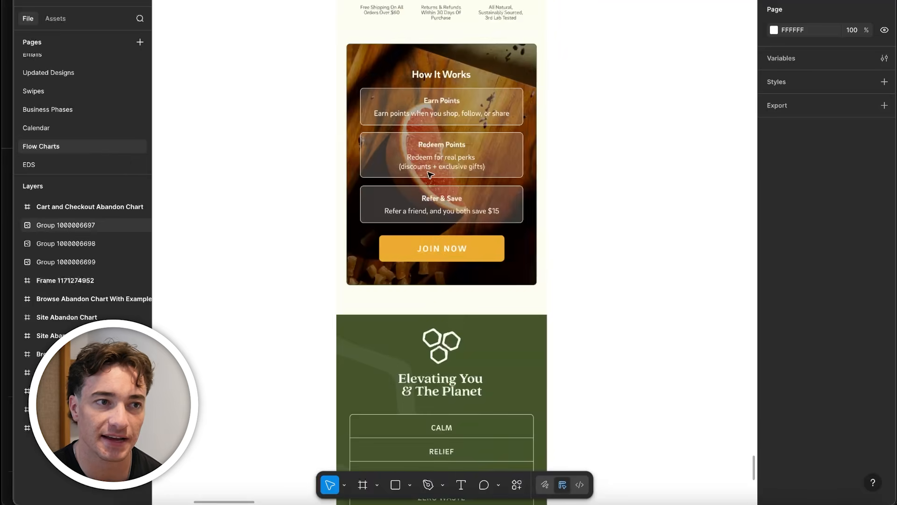
scroll(547, 207, down, 6)
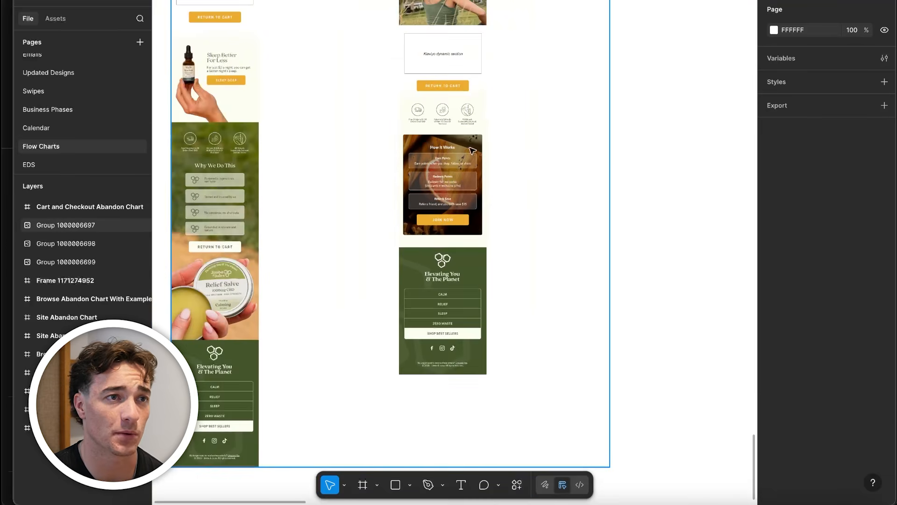
scroll(476, 131, up, 5)
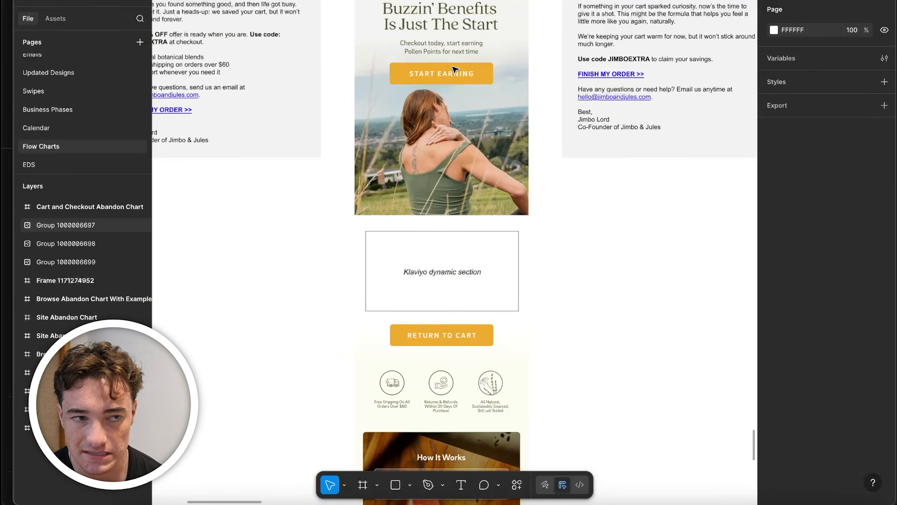
Find the third Mediclo email and examine its 15% OFF headline, discount code field and order link
scroll(440, 211, down, 5)
drag(594, 183, 211, 173)
drag(597, 155, 252, 131)
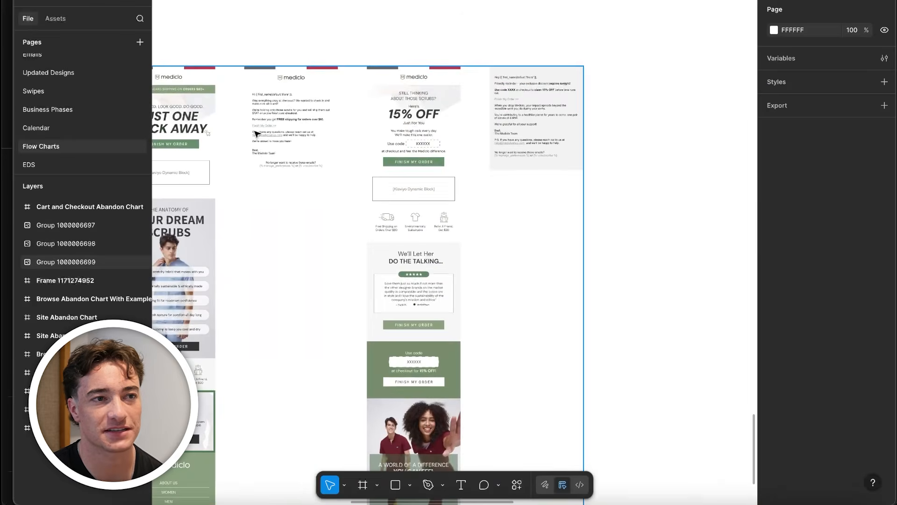
scroll(344, 153, up, 5)
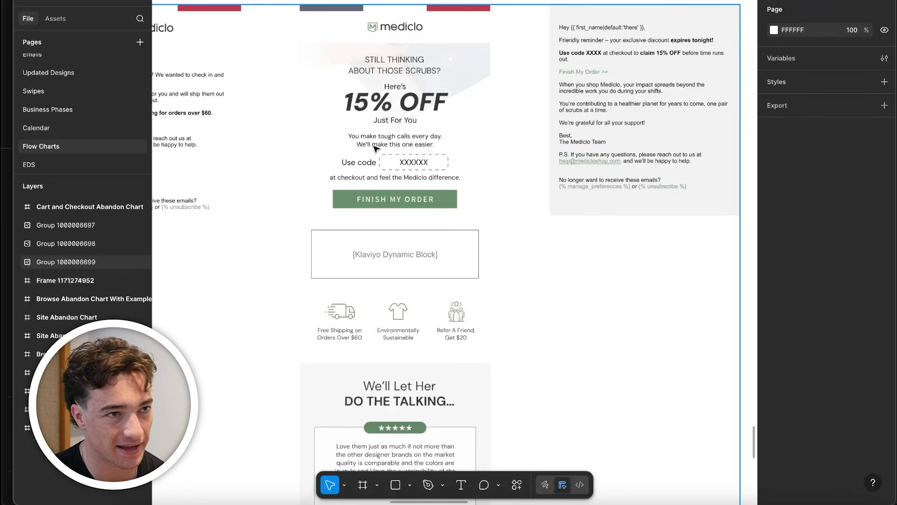
scroll(375, 148, up, 4)
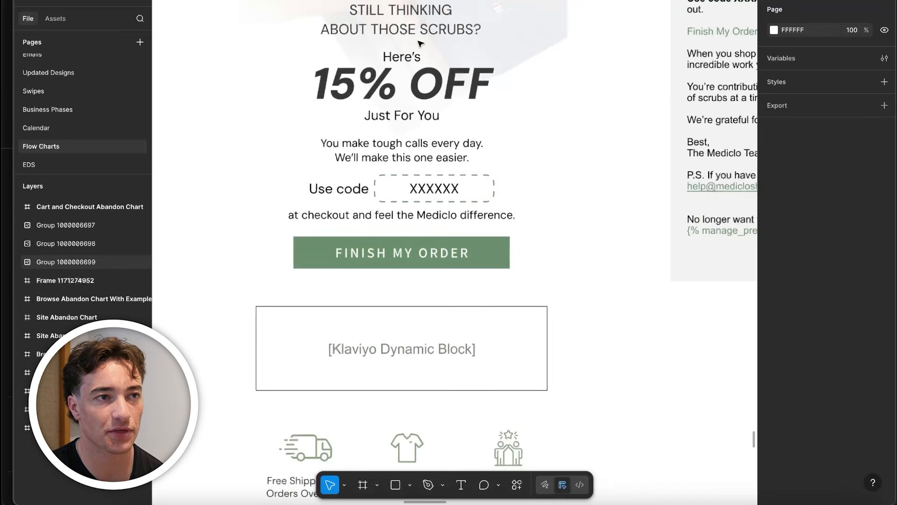
scroll(402, 190, down, 3)
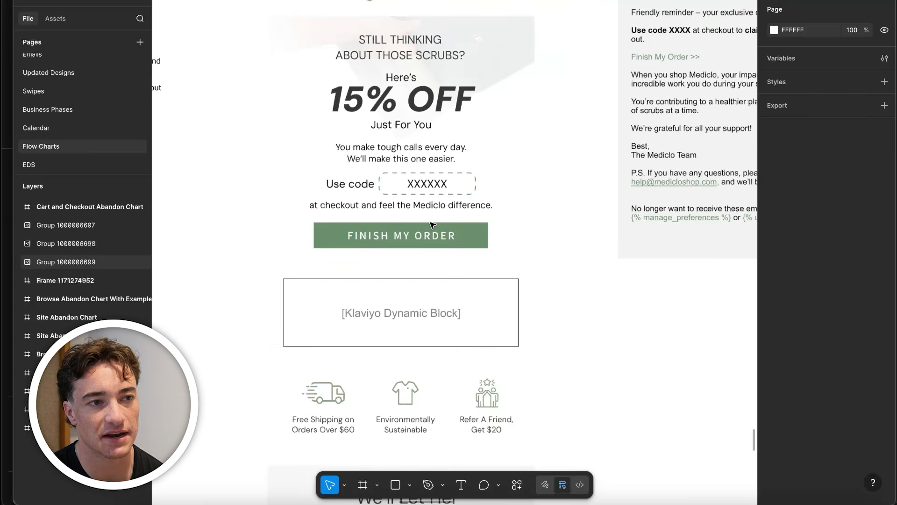
Examine the third Mediclo email's benefit icons, five-star customer review and repeated 15% OFF code block
scroll(433, 224, down, 3)
scroll(527, 161, down, 2)
scroll(420, 142, down, 3)
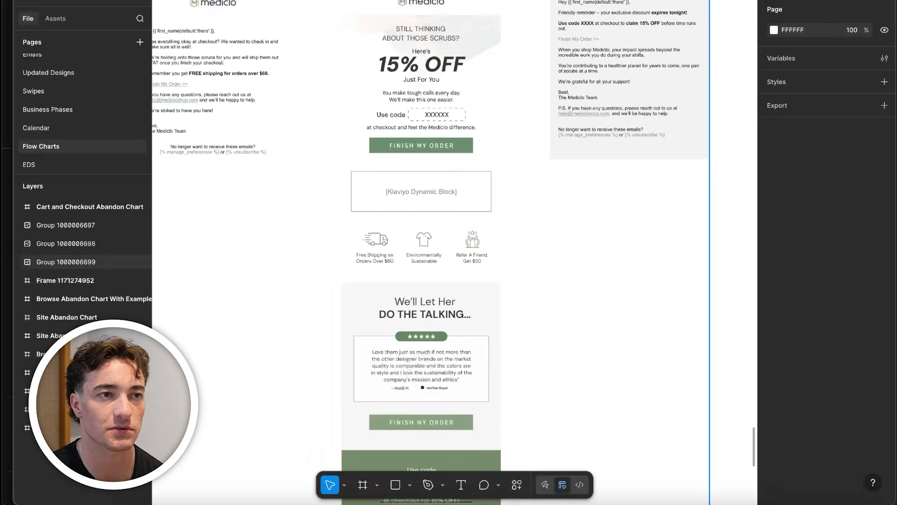
scroll(420, 175, up, 2)
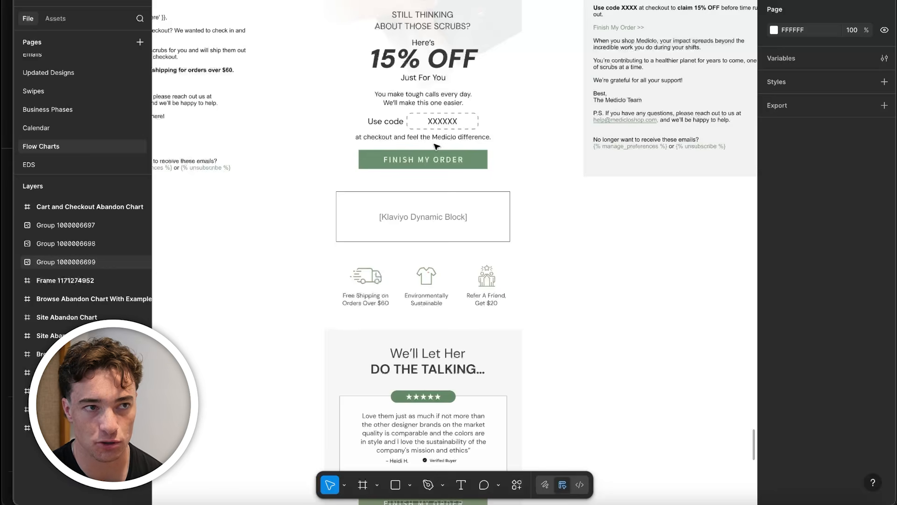
scroll(459, 155, down, 5)
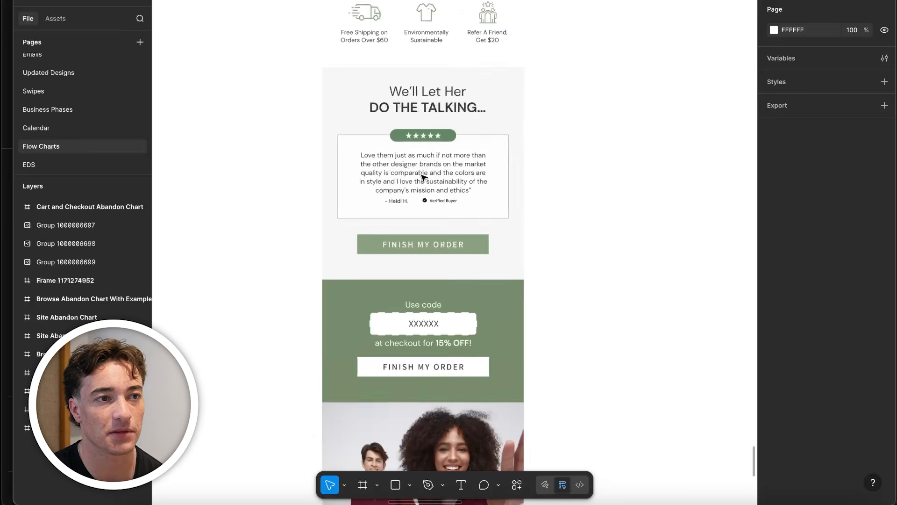
scroll(393, 198, up, 2)
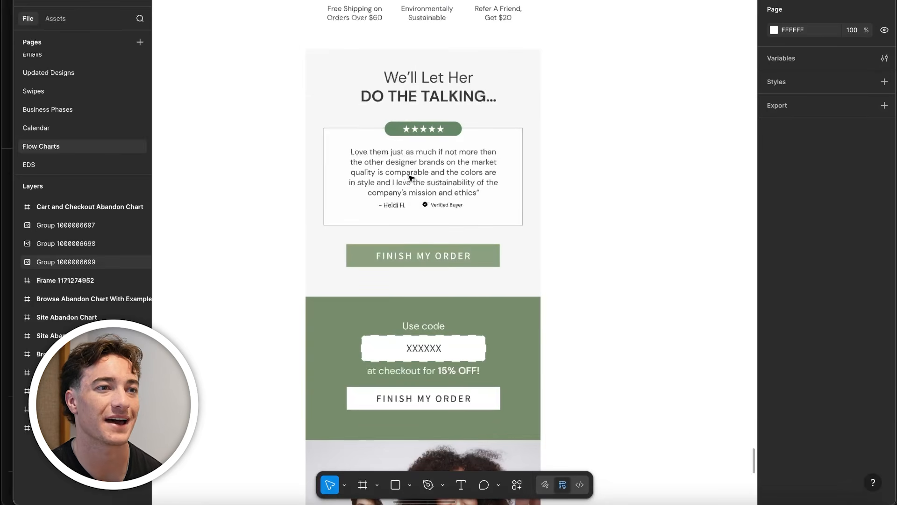
scroll(411, 178, down, 3)
scroll(453, 199, down, 4)
scroll(446, 298, up, 5)
scroll(437, 357, down, 5)
scroll(422, 357, up, 4)
scroll(423, 357, down, 6)
scroll(420, 341, up, 5)
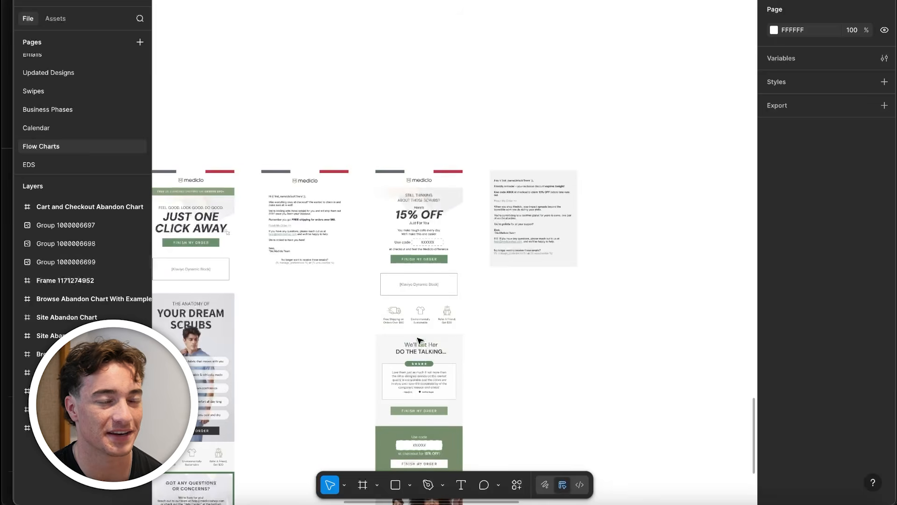
Find the third Rodent Stoppers email and examine its RAT-G10 discount banner and comparison table against big box traps
scroll(417, 340, up, 4)
scroll(455, 254, down, 3)
scroll(455, 254, down, 5)
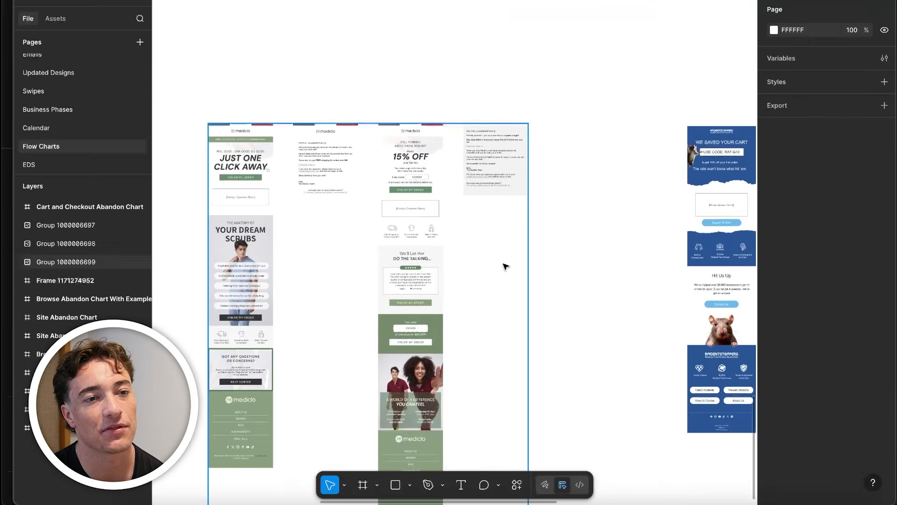
scroll(553, 249, right, 8)
scroll(394, 254, up, 5)
scroll(478, 179, up, 4)
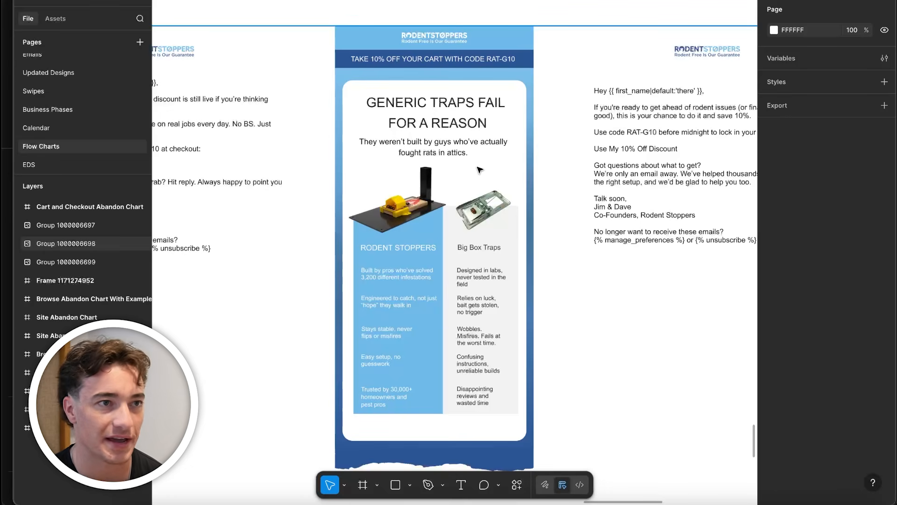
scroll(477, 158, down, 5)
scroll(477, 197, up, 5)
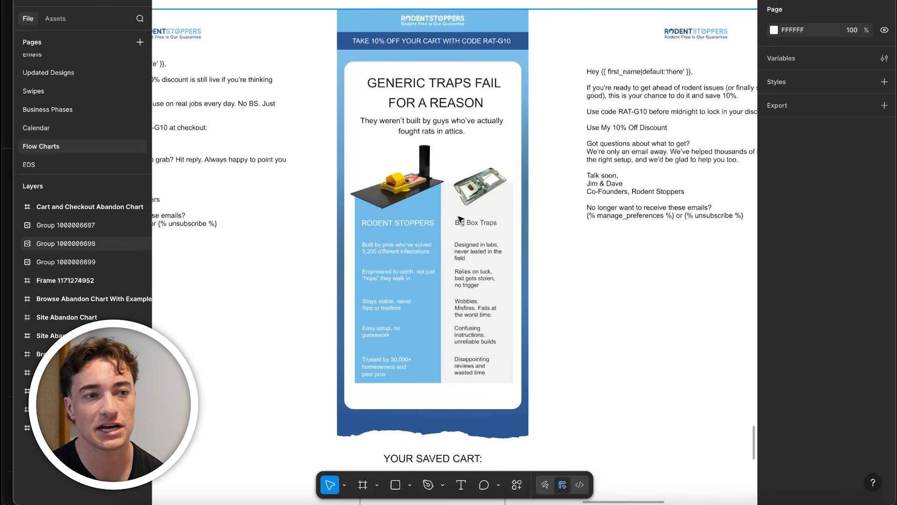
Examine the third Rodent Stoppers email's comparison table, saved cart block, repeated RAT-G10 code section and cart return link
scroll(451, 223, up, 2)
scroll(398, 269, down, 1)
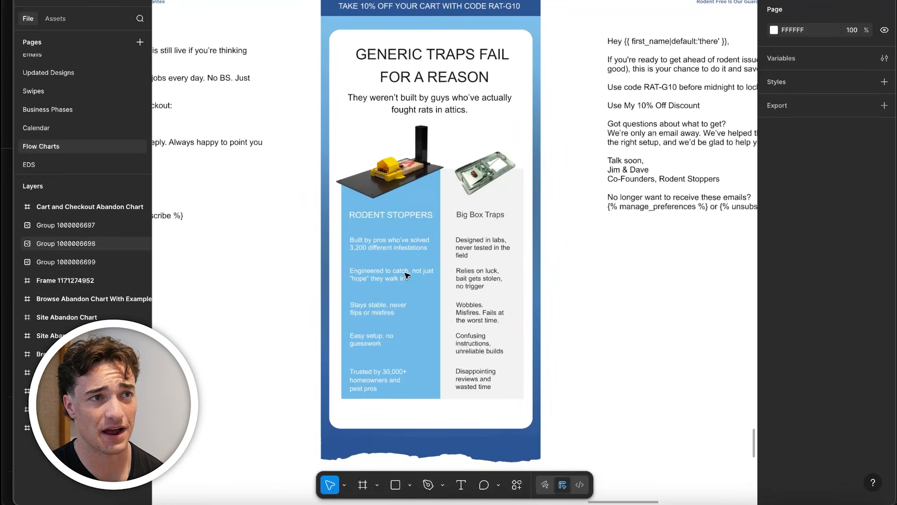
scroll(473, 377, down, 4)
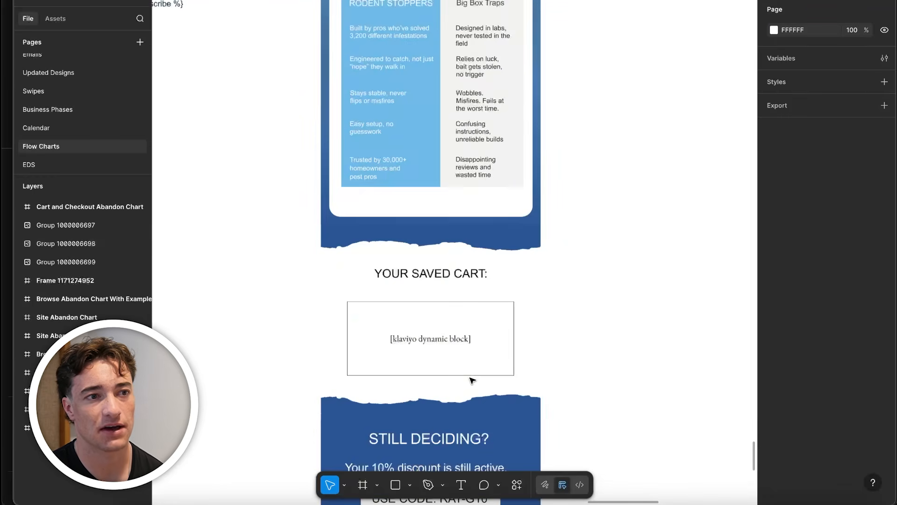
scroll(517, 216, down, 4)
scroll(438, 209, down, 4)
scroll(438, 209, up, 10)
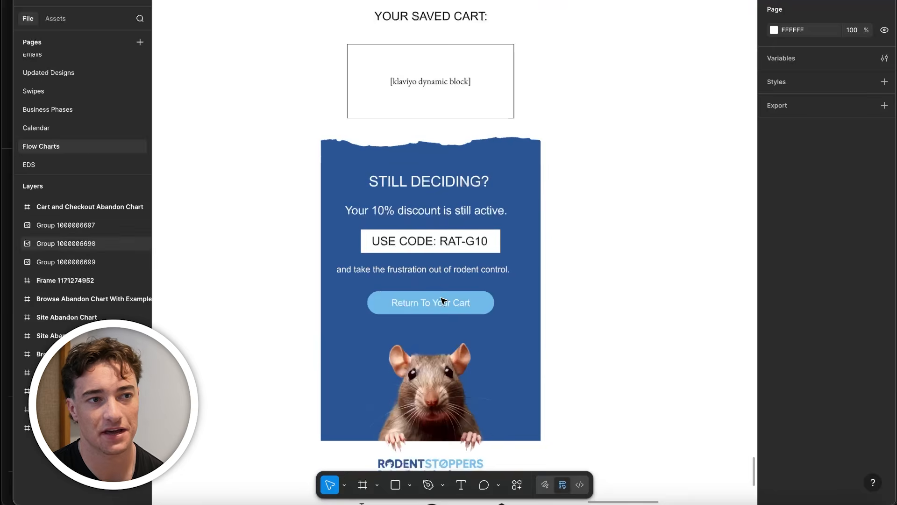
scroll(416, 315, down, 5)
Return to the Mediclo example set and review its 15% OFF third email alongside the full email layouts
drag(262, 323, 637, 324)
scroll(448, 274, down, 3)
scroll(553, 280, up, 5)
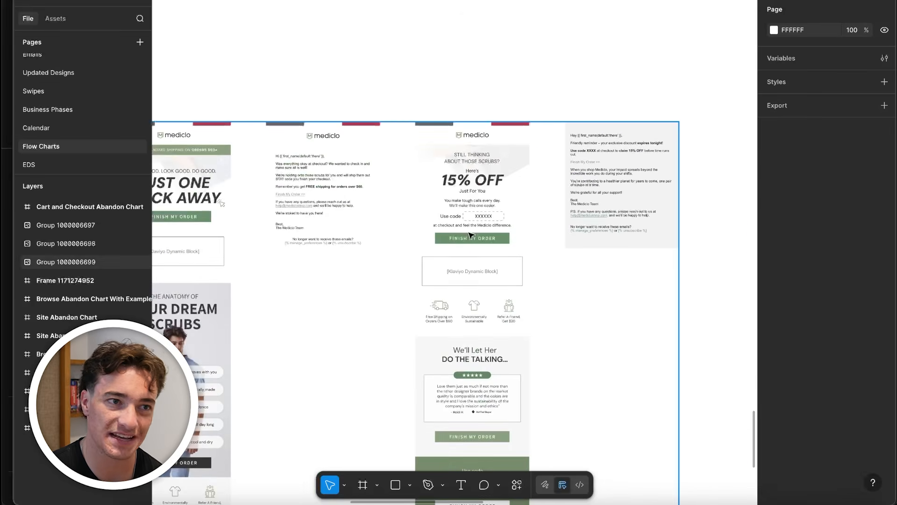
scroll(490, 303, up, 3)
click(514, 134)
scroll(514, 133, down, 2)
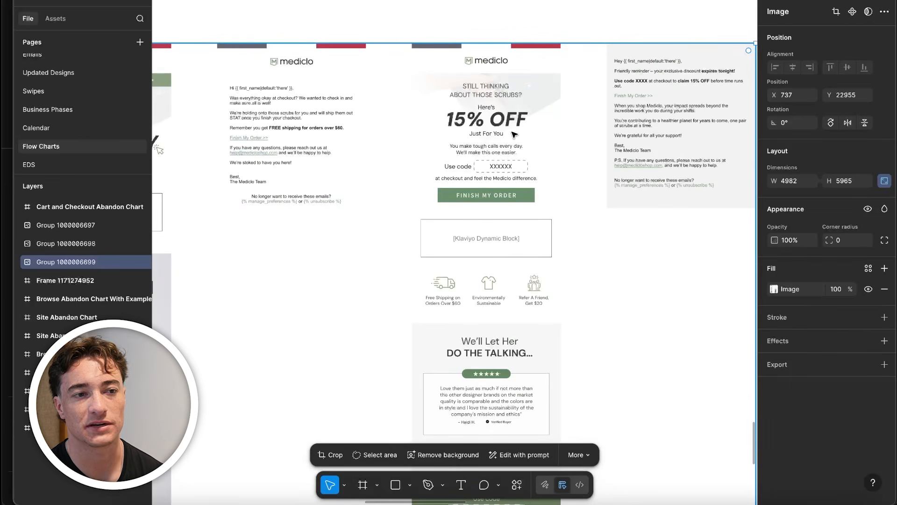
scroll(423, 300, down, 7)
scroll(427, 301, down, 3)
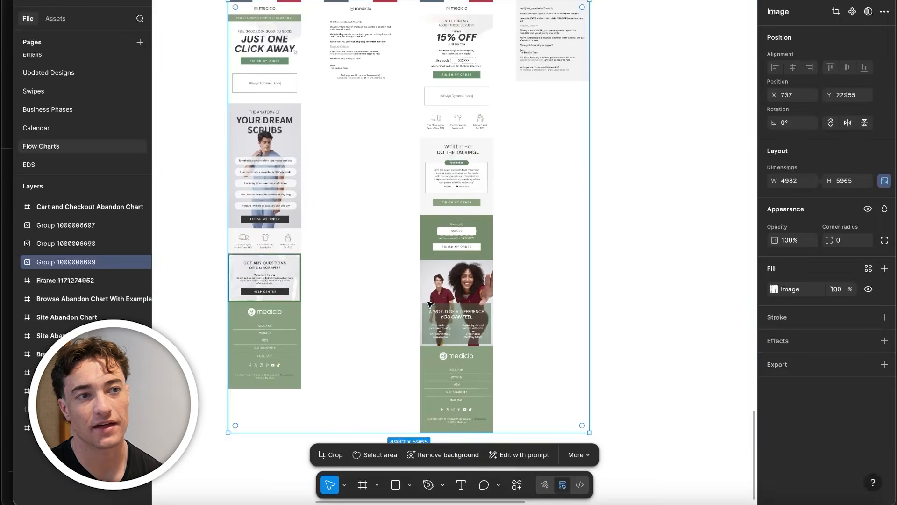
Select the Email 4 card in the flow chart and examine its last chance, discount reminder and support points
scroll(429, 304, down, 3)
scroll(427, 104, up, 10)
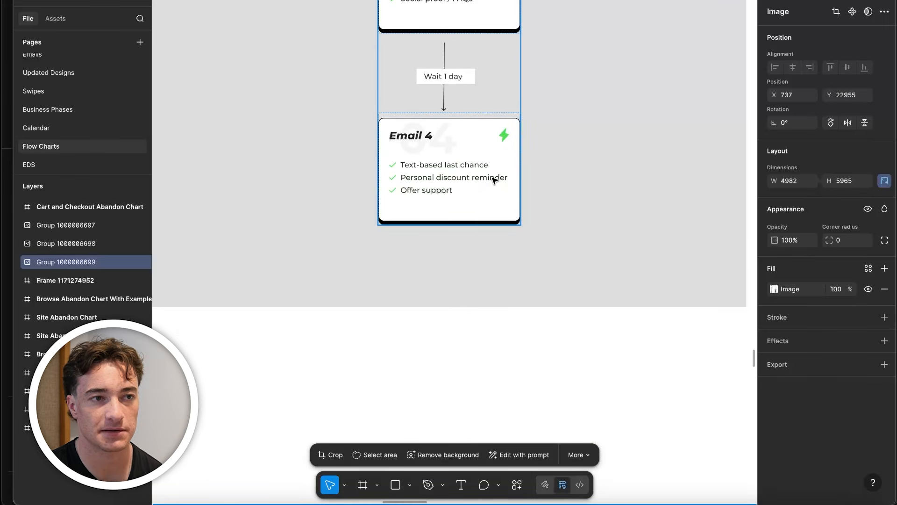
click(498, 210)
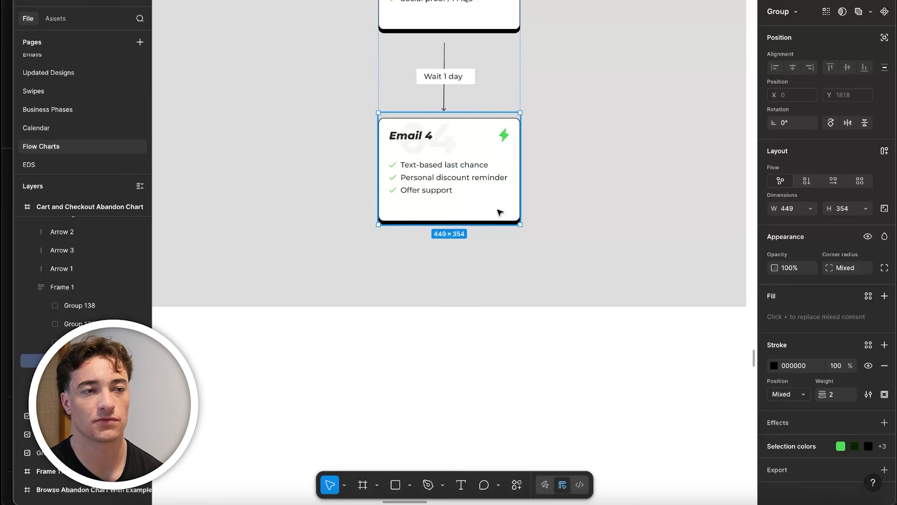
scroll(426, 217, down, 1)
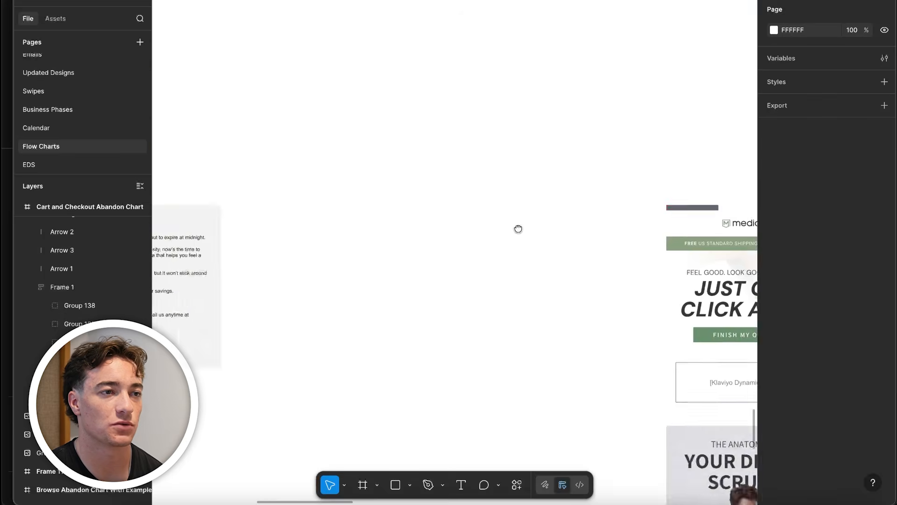
Find the fourth Jimbo & Jules email and examine its 15% OFF expiry reminder, JIMBOEXTRA code, order link and support offer
scroll(538, 232, up, 10)
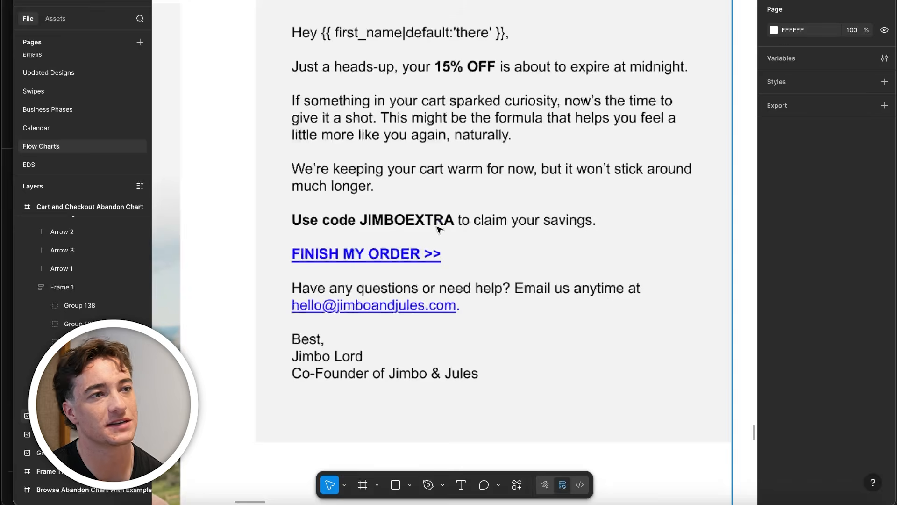
scroll(438, 231, down, 5)
scroll(456, 198, up, 2)
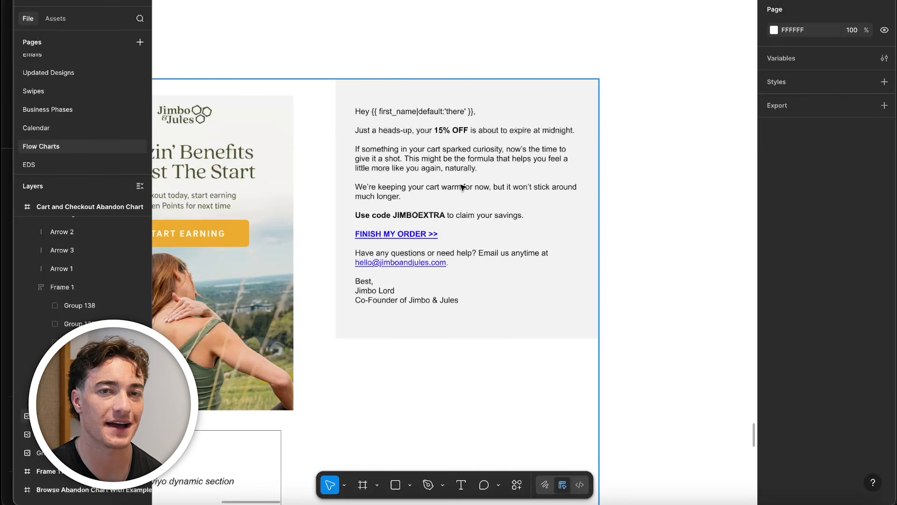
scroll(461, 187, up, 2)
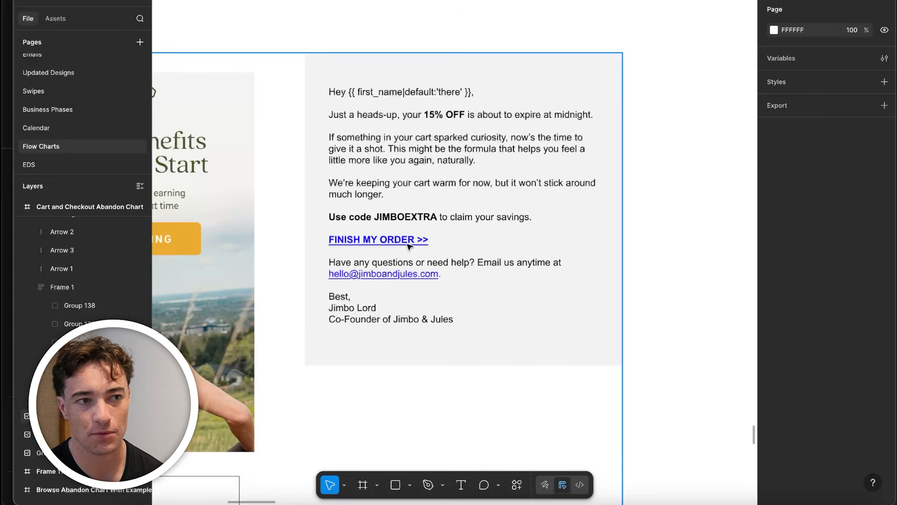
Find the fourth Mediclo email and examine its expiring 15% OFF reminder, order link, brand impact message and support P.S
scroll(286, 342, down, 5)
scroll(290, 343, up, 5)
scroll(284, 298, down, 5)
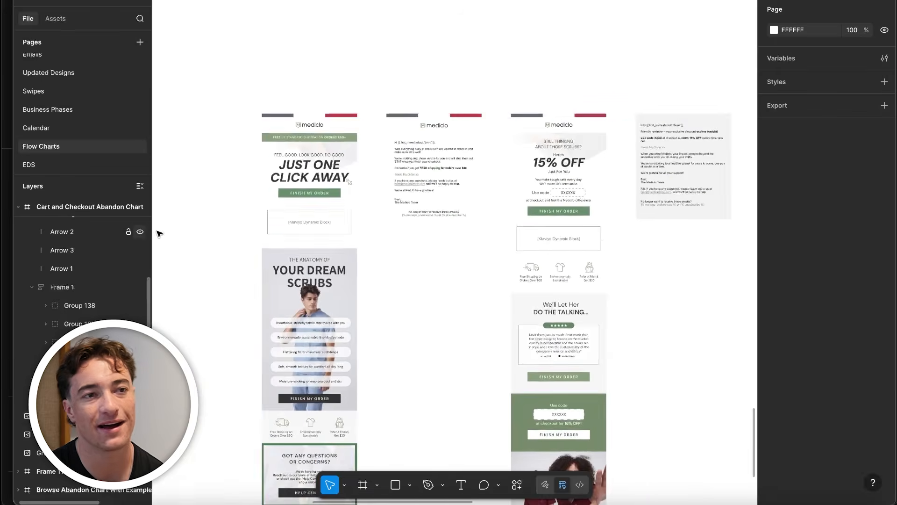
scroll(555, 156, right, 3)
scroll(555, 158, up, 7)
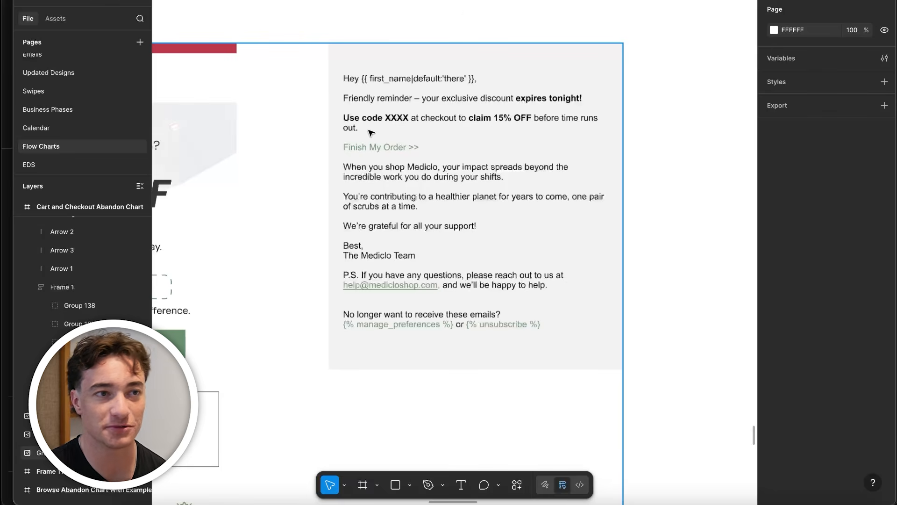
scroll(405, 156, up, 2)
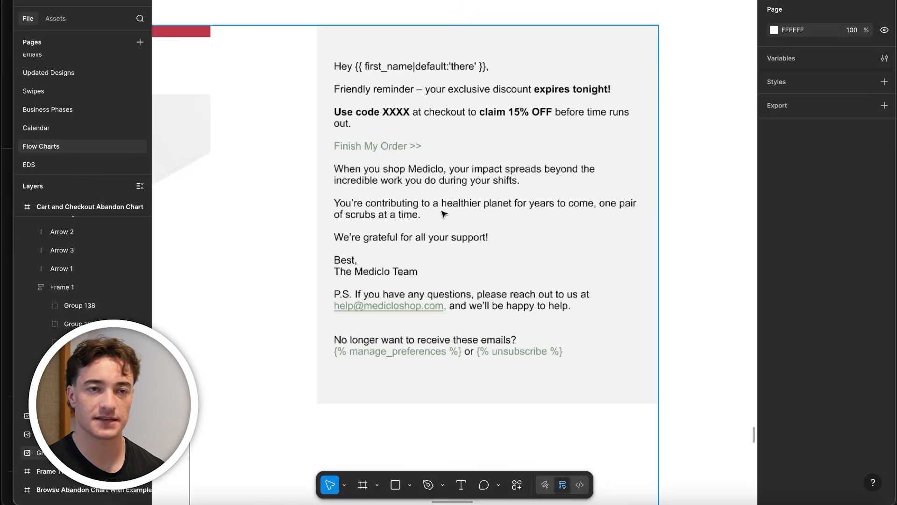
scroll(455, 222, up, 2)
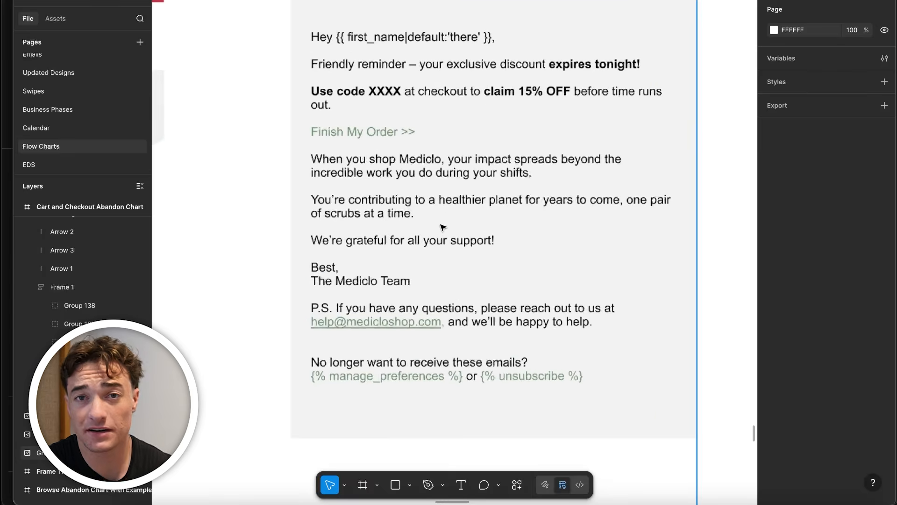
scroll(427, 183, down, 2)
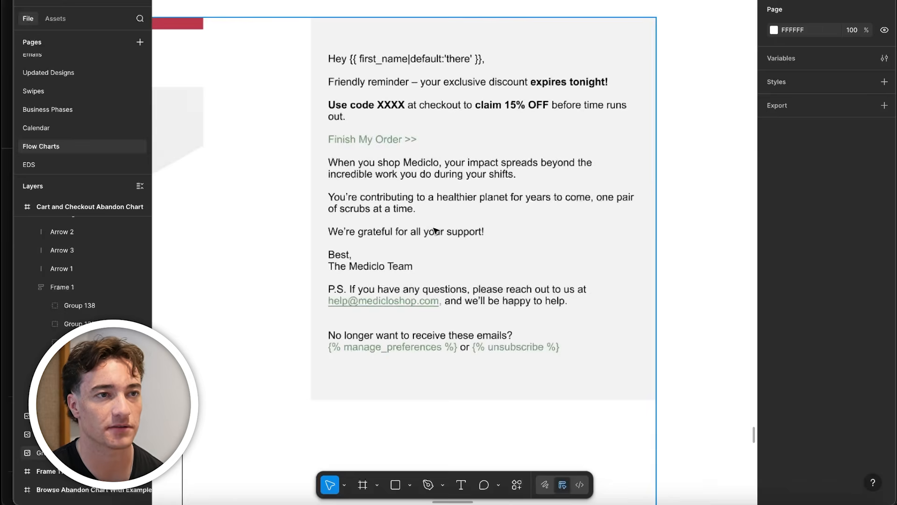
scroll(481, 258, up, 1)
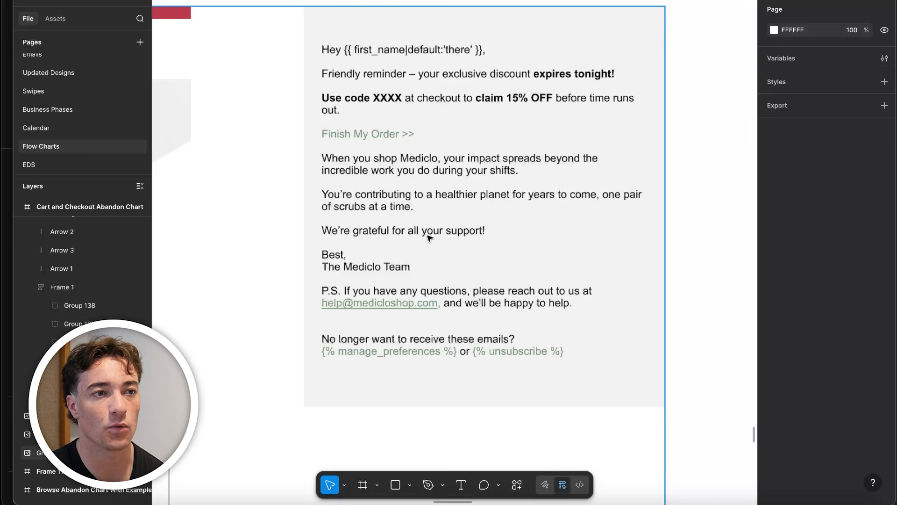
scroll(424, 272, down, 3)
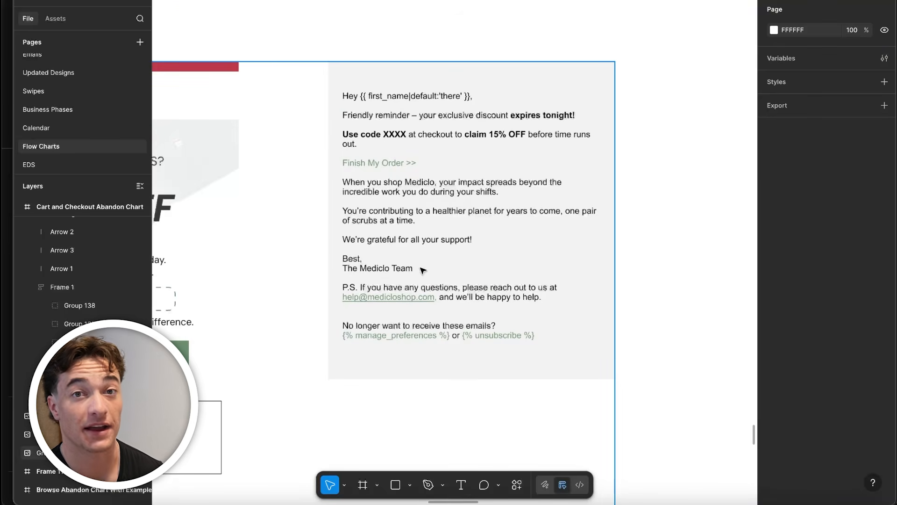
scroll(500, 299, up, 2)
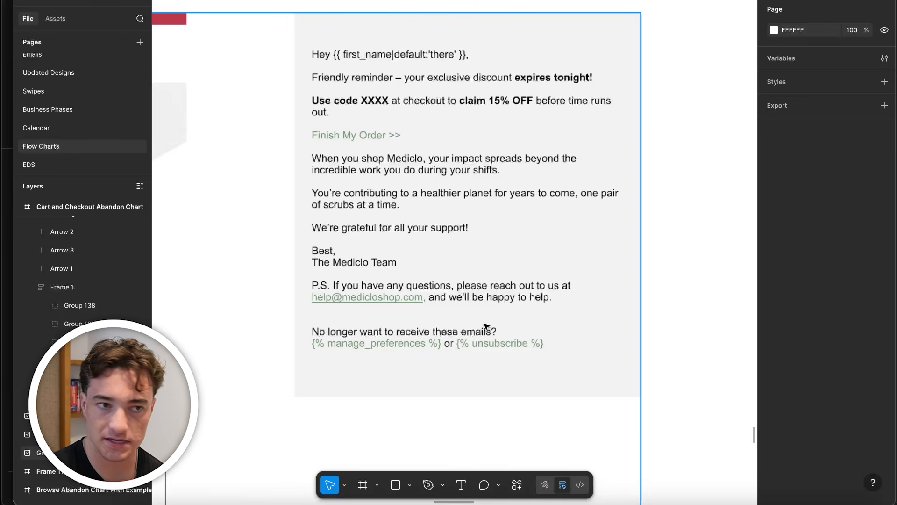
Find the fourth Rodent Stoppers email and examine its RAT-G10 midnight deadline, 10% discount link and offer of help
scroll(486, 326, down, 3)
scroll(472, 282, up, 3)
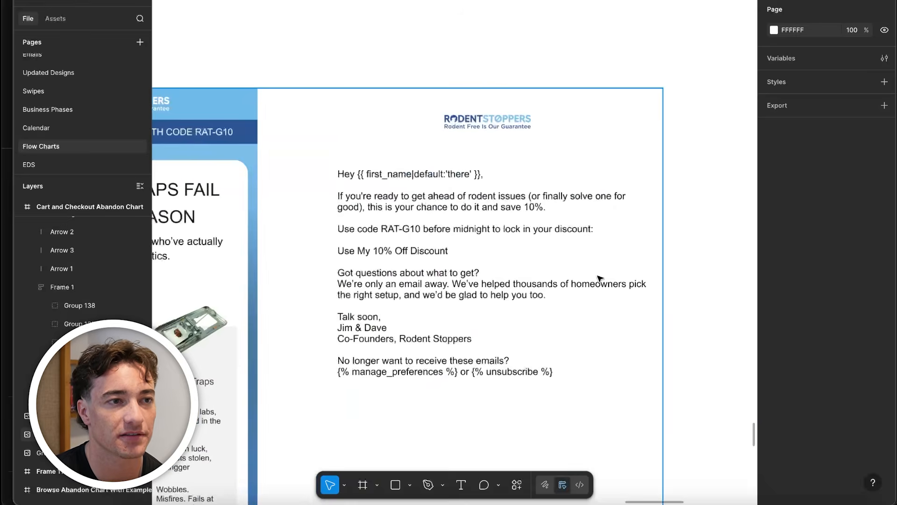
scroll(599, 279, down, 3)
scroll(577, 227, up, 1)
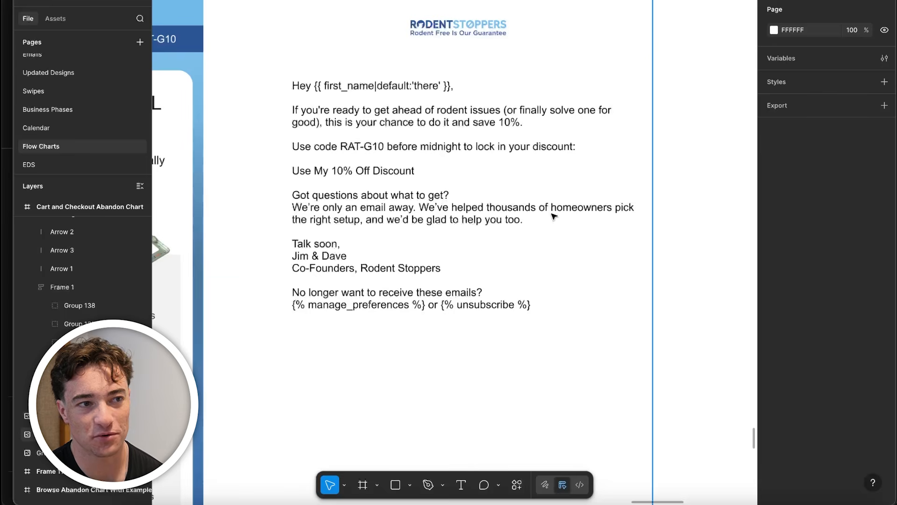
Review the example email sets of all the brands side by side
scroll(456, 286, down, 10)
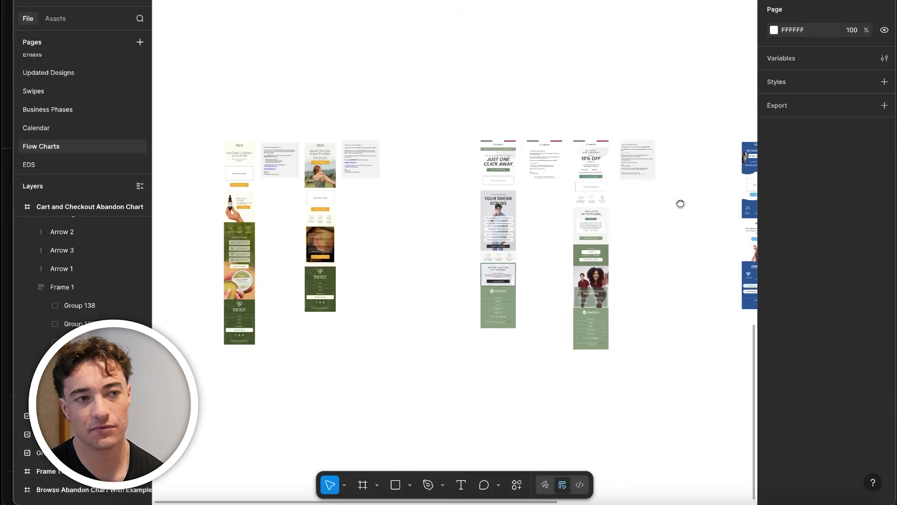
drag(681, 204, 683, 205)
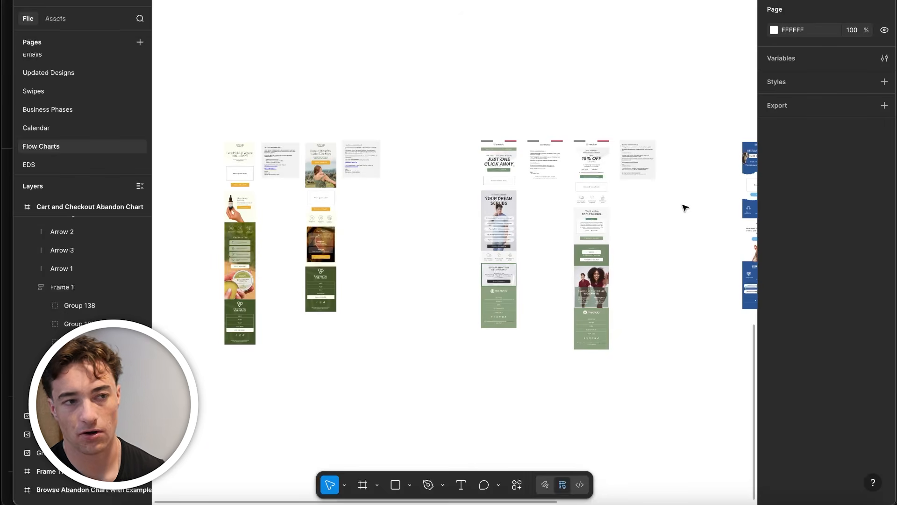
scroll(408, 212, up, 3)
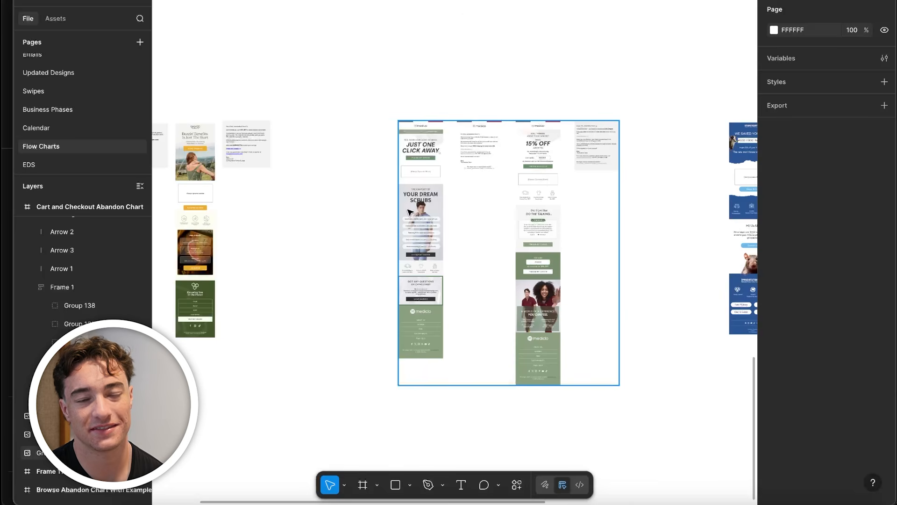
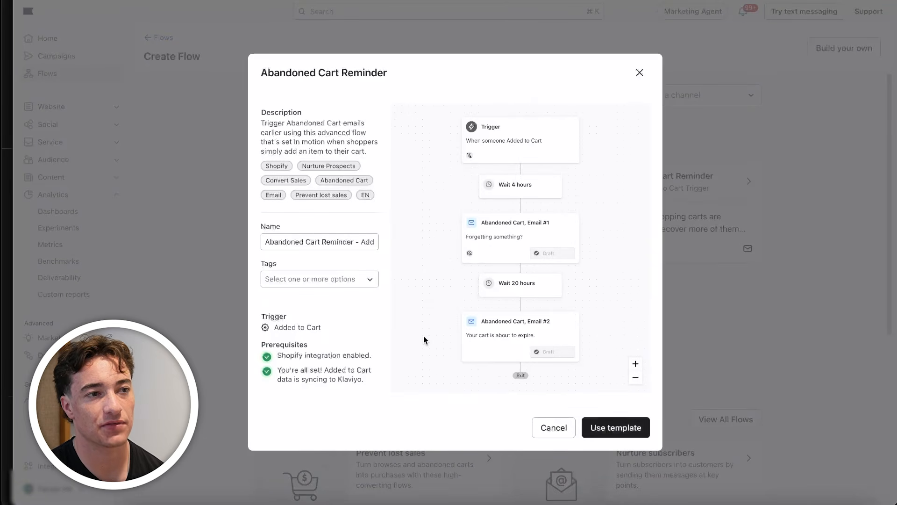
Create a flow from the Abandoned Cart Reminder template and examine its trigger's re-entry criteria and profile filters
click(638, 435)
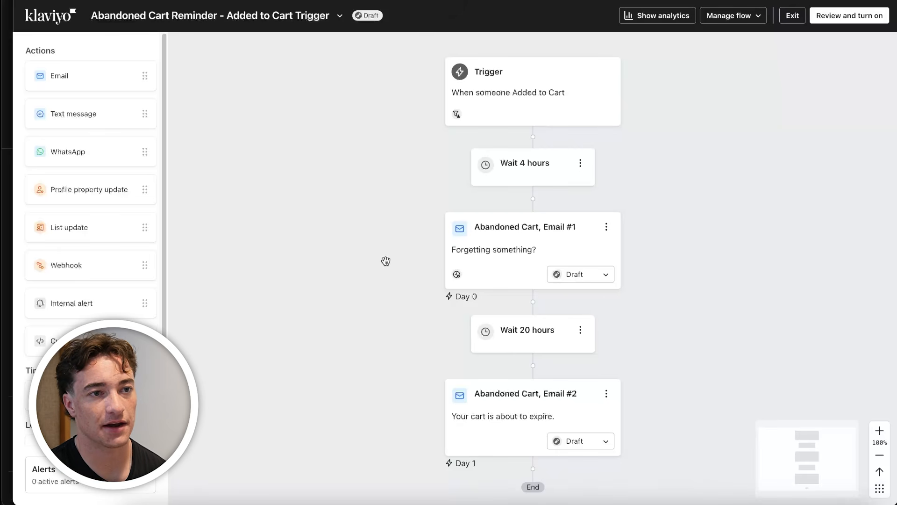
scroll(397, 245, down, 1)
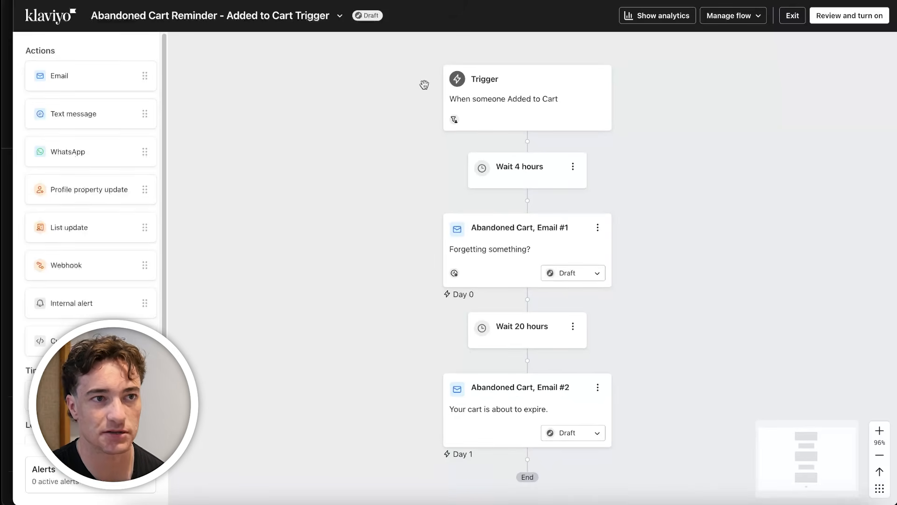
click(559, 100)
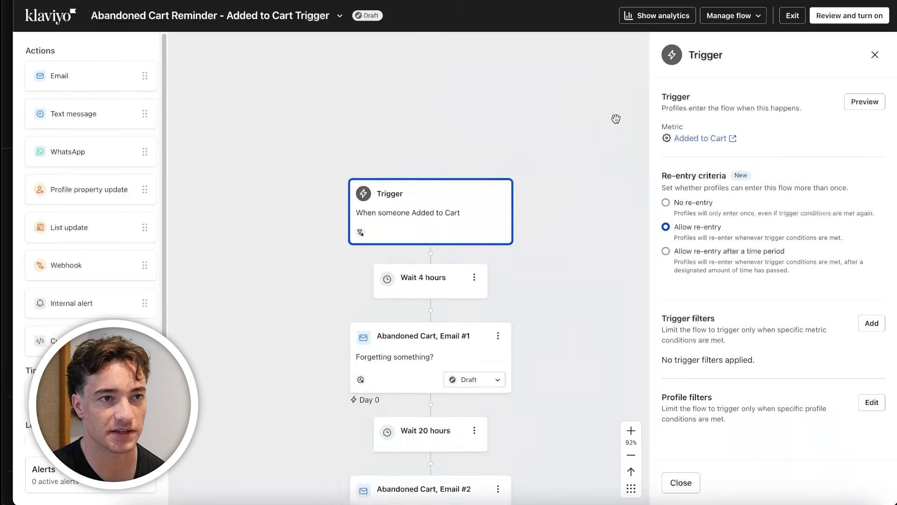
scroll(700, 383, down, 2)
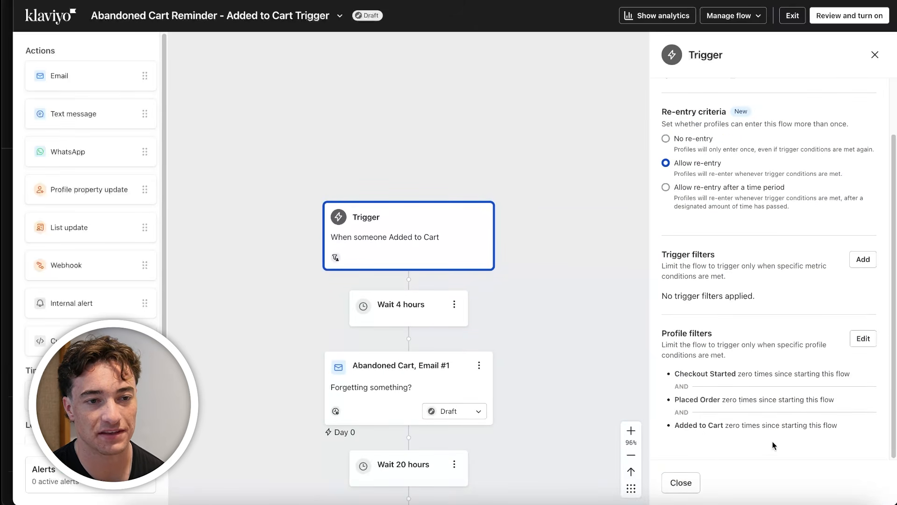
scroll(501, 353, down, 3)
scroll(577, 295, down, 1)
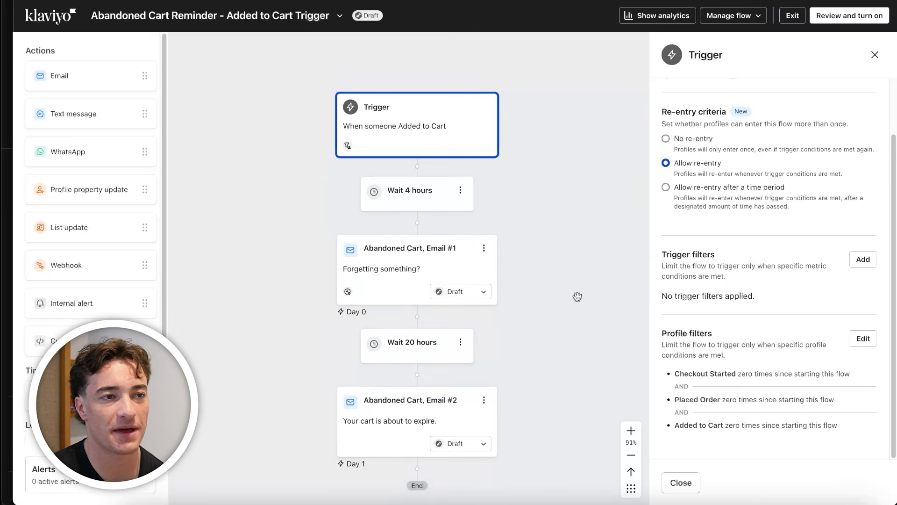
scroll(576, 293, down, 1)
Examine the subject lines and template previews of Abandoned Cart, Email #1 and Email #2
click(367, 245)
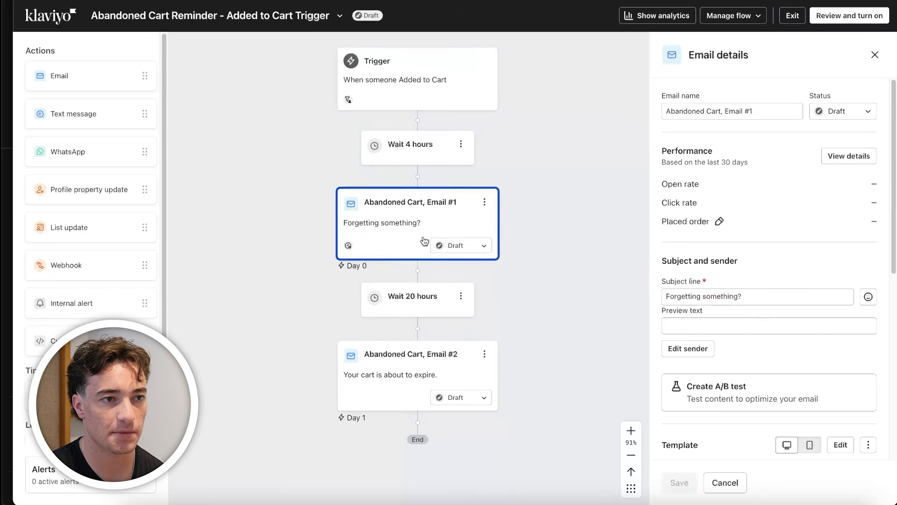
scroll(783, 322, down, 4)
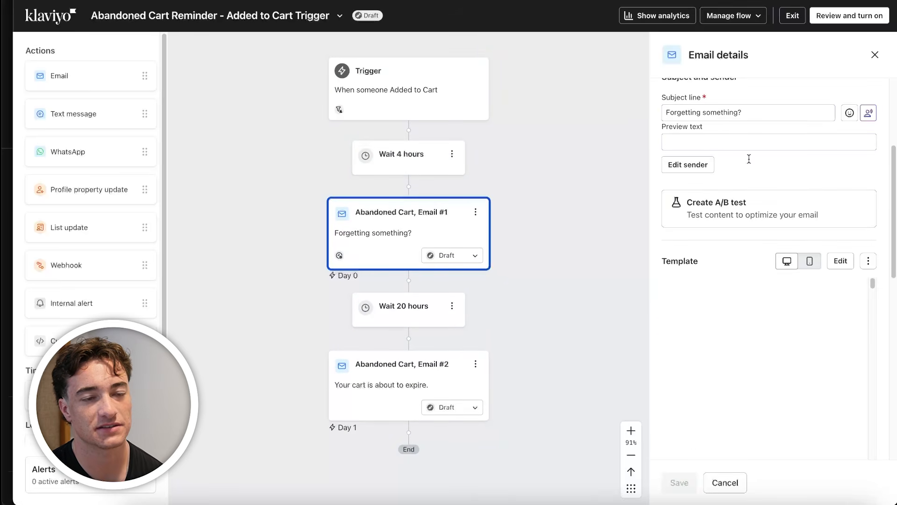
scroll(748, 290, down, 3)
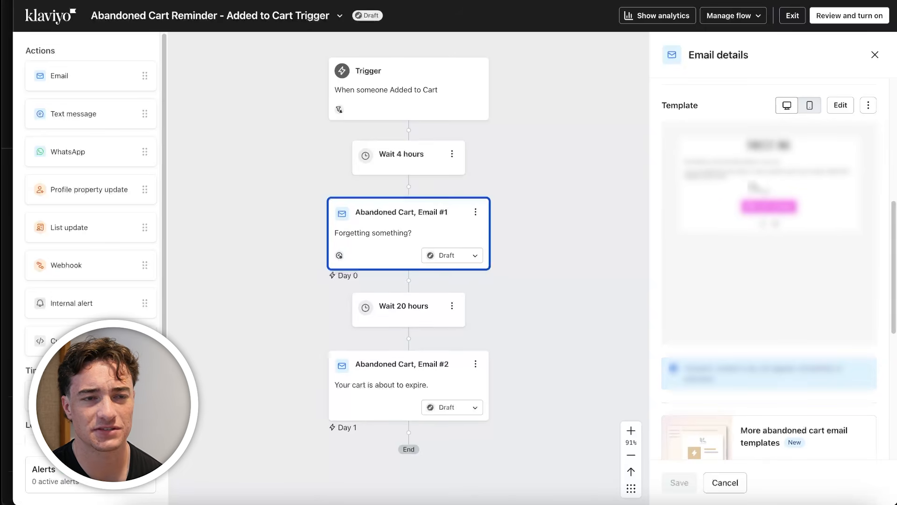
click(424, 327)
click(393, 334)
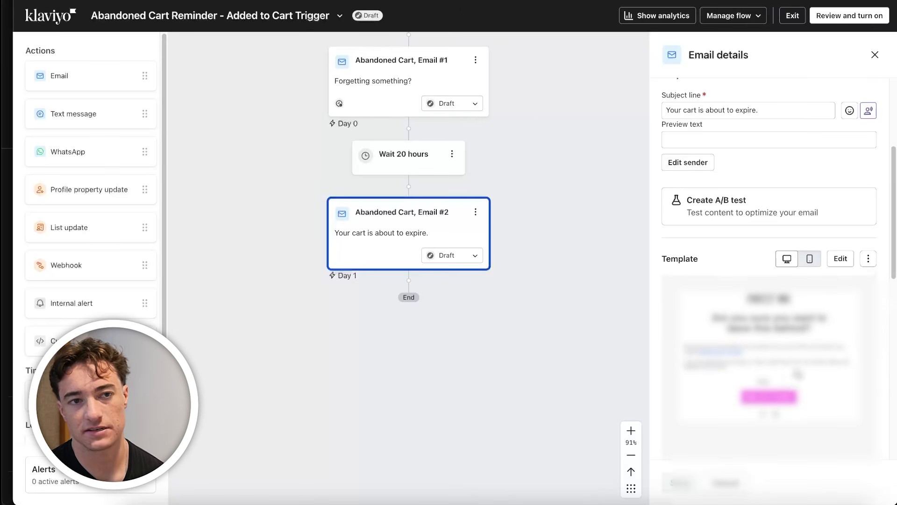
click(875, 55)
scroll(509, 359, up, 3)
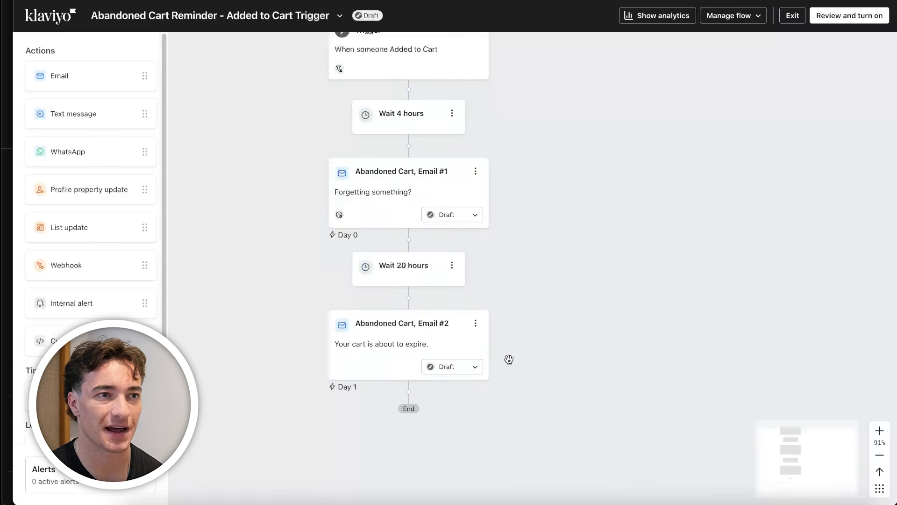
Switch to the Mock Abandoned Cart / Checkout Flow Strategy chart in Figma and review its four emails and wait times
scroll(509, 359, down, 3)
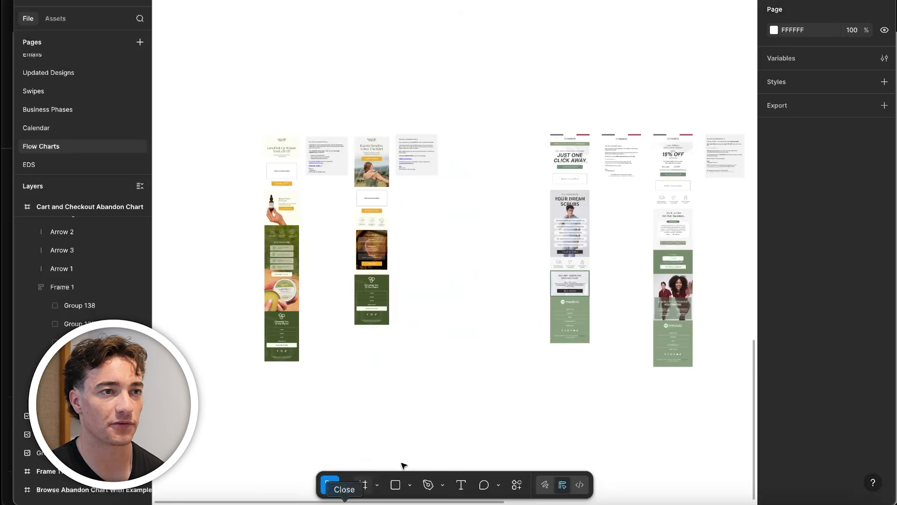
drag(527, 2, 252, 335)
scroll(359, 185, up, 8)
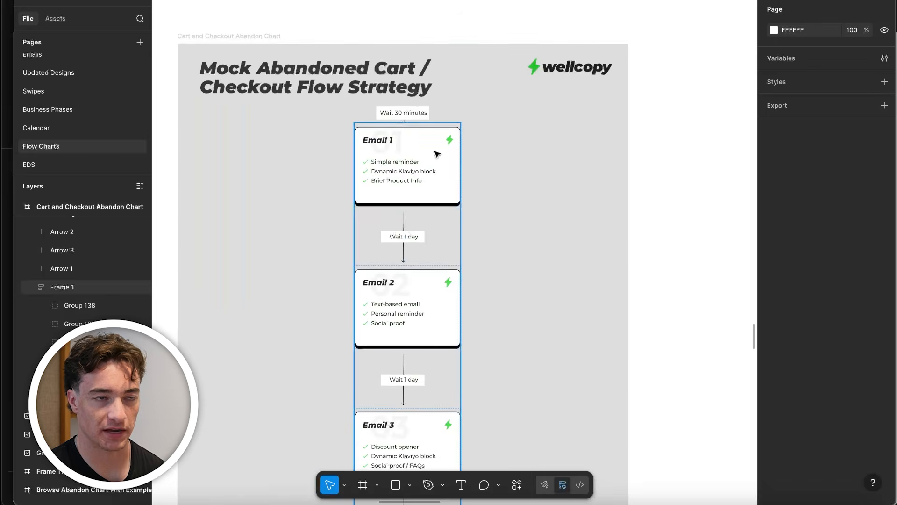
scroll(437, 155, down, 2)
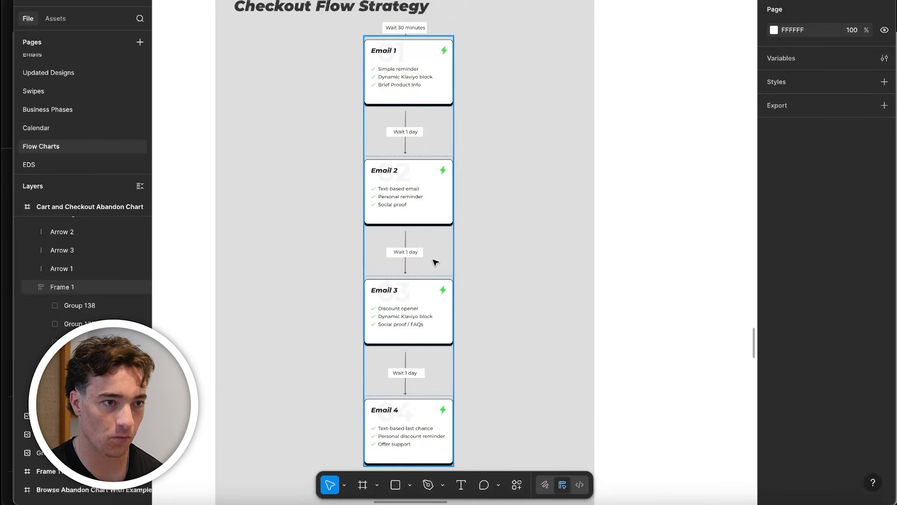
scroll(416, 414, down, 3)
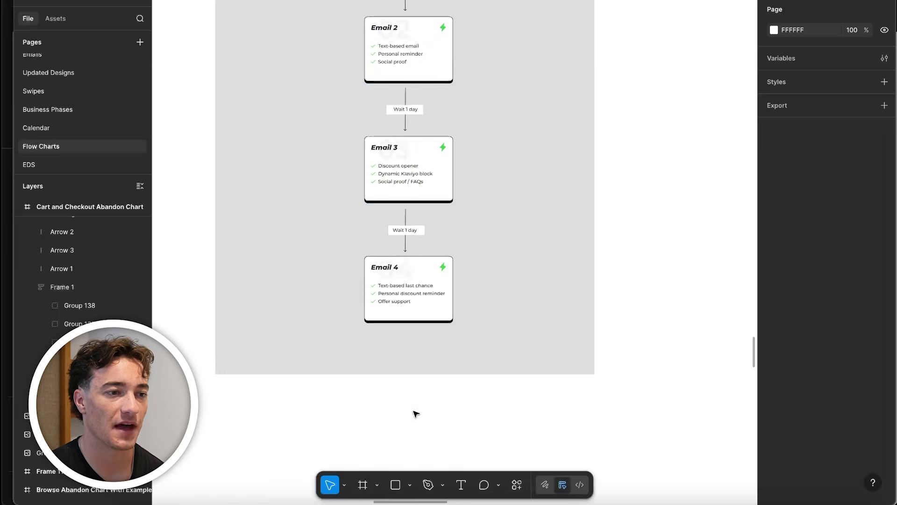
scroll(416, 414, down, 4)
Switch back to the Klaviyo flow and append two pairs of a time delay and an email after Abandoned Cart, Email #2
click(206, 503)
drag(63, 397, 374, 406)
drag(95, 398, 403, 396)
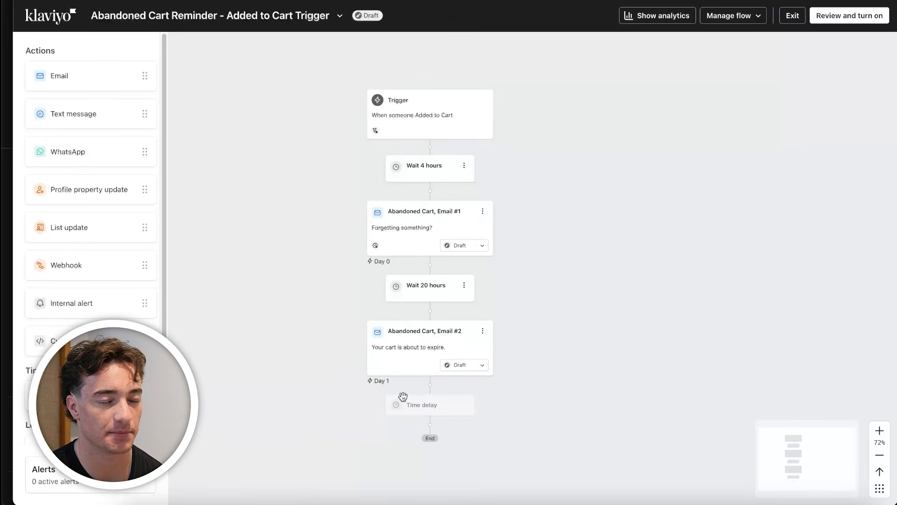
drag(90, 88, 416, 468)
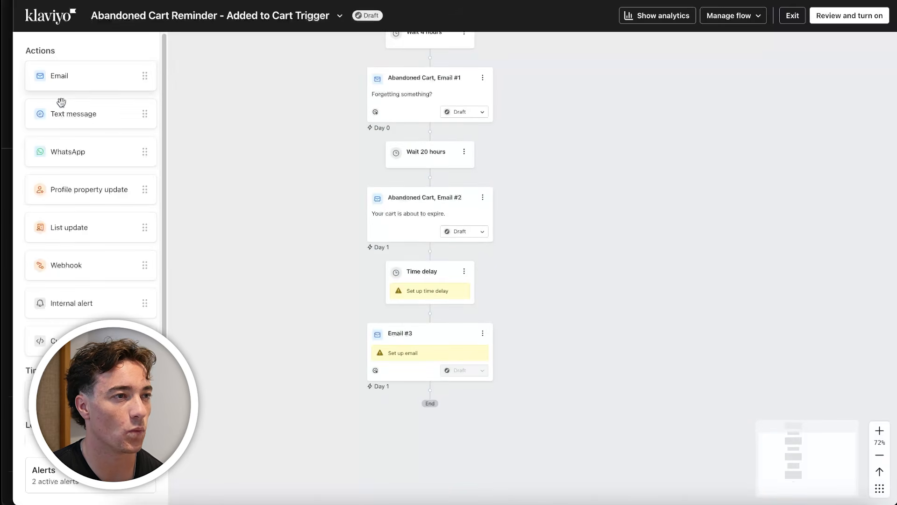
drag(85, 397, 101, 398)
drag(101, 397, 423, 438)
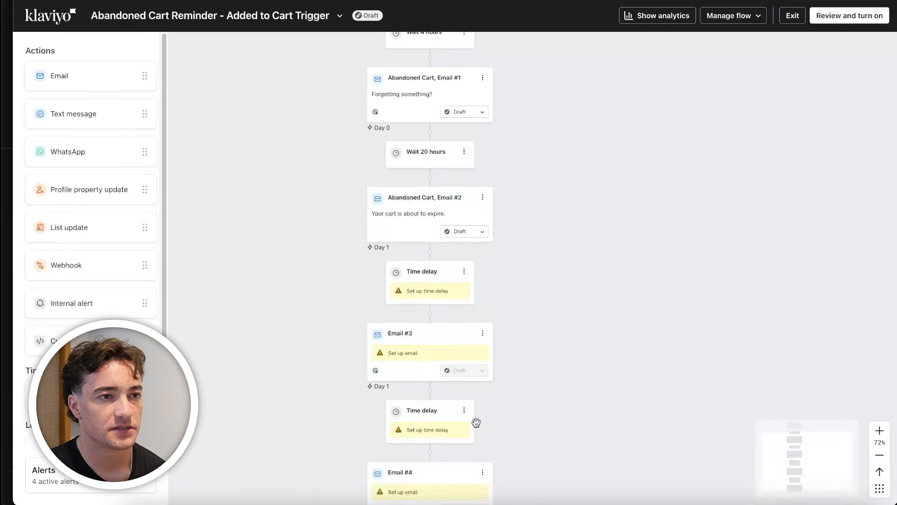
Set the time delay between the trigger and Abandoned Cart, Email #1 to 30 minutes and save it
scroll(475, 415, up, 4)
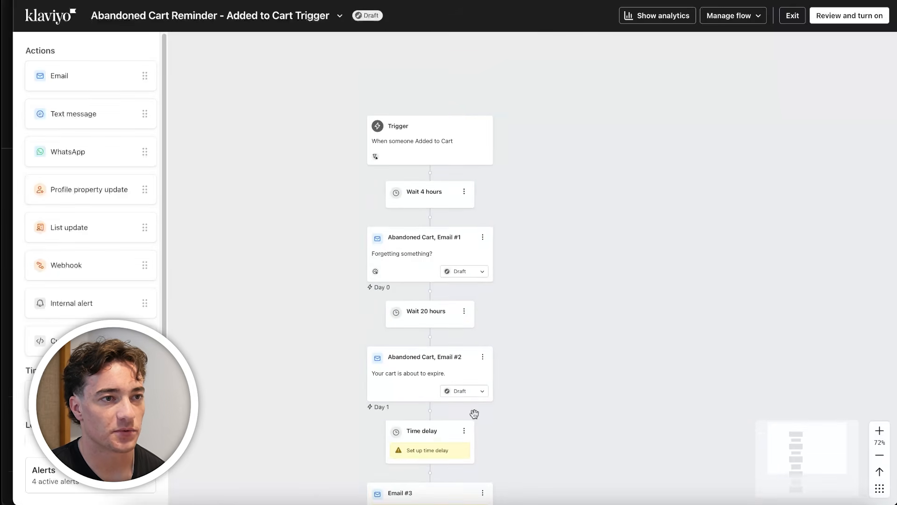
click(423, 194)
click(682, 133)
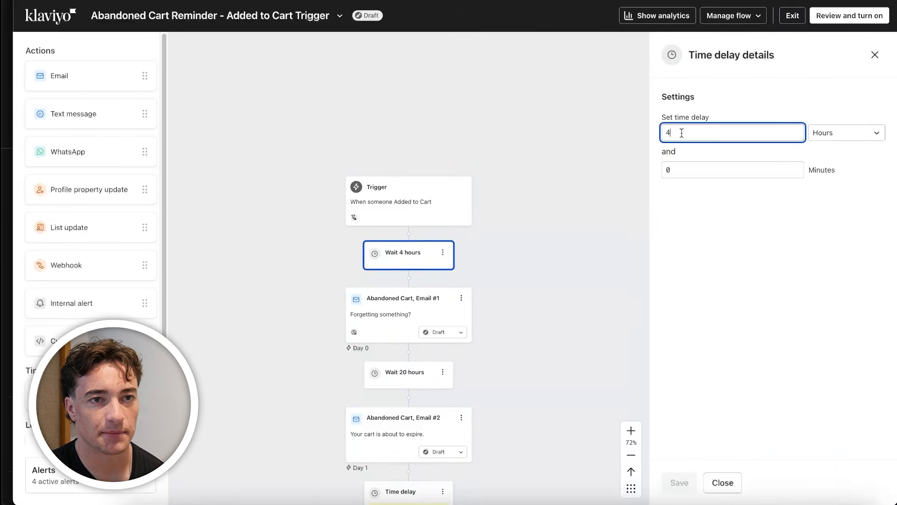
click(846, 133)
click(836, 207)
click(846, 133)
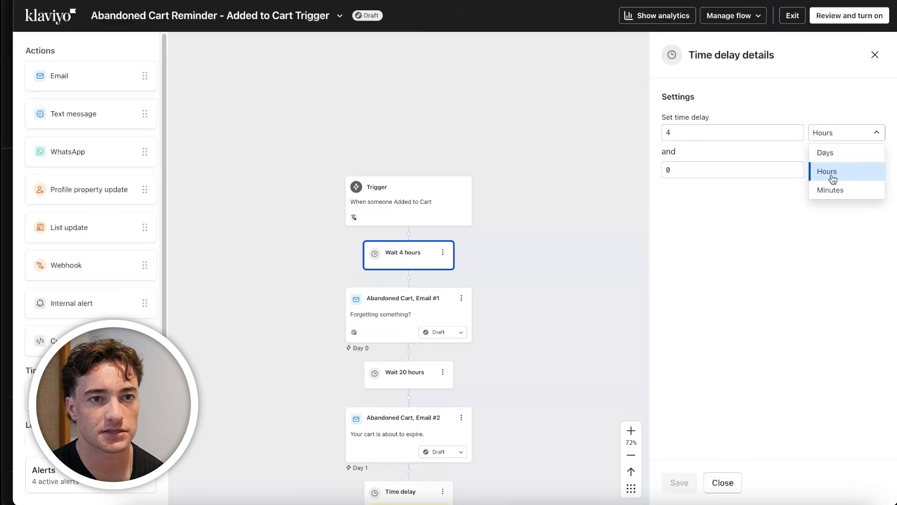
click(832, 189)
click(737, 134)
key(BackSpace)
text(30)
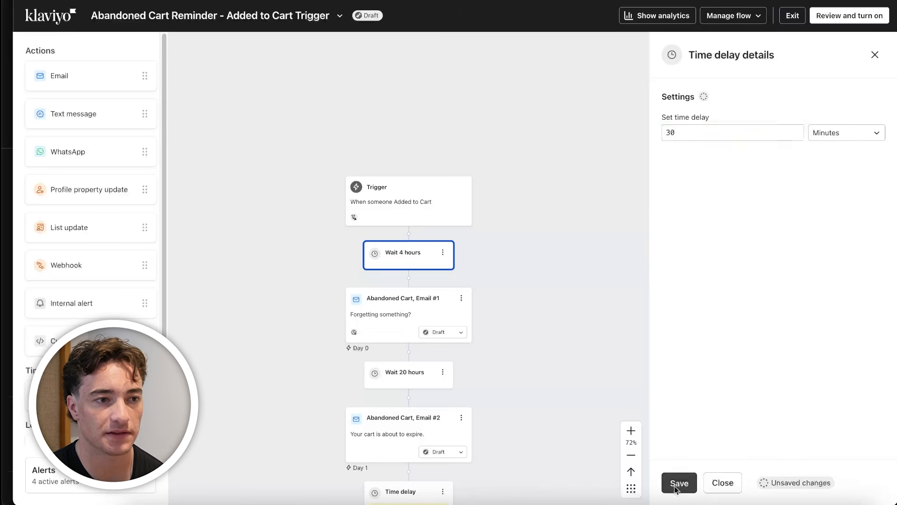
click(679, 483)
Set the time delay between Abandoned Cart, Email #1 and Email #2 to 1 day and save it
click(444, 377)
double_click(689, 137)
text(1)
click(839, 132)
click(832, 153)
click(679, 483)
Set the time delays before Email #3 and Email #4 to 1 day each and save them
click(407, 396)
click(701, 133)
text(1)
click(679, 482)
click(407, 386)
click(678, 133)
text(1)
click(680, 482)
Open the Added to Cart trigger's details and review its re-entry criteria and filter sections
scroll(490, 400, up, 5)
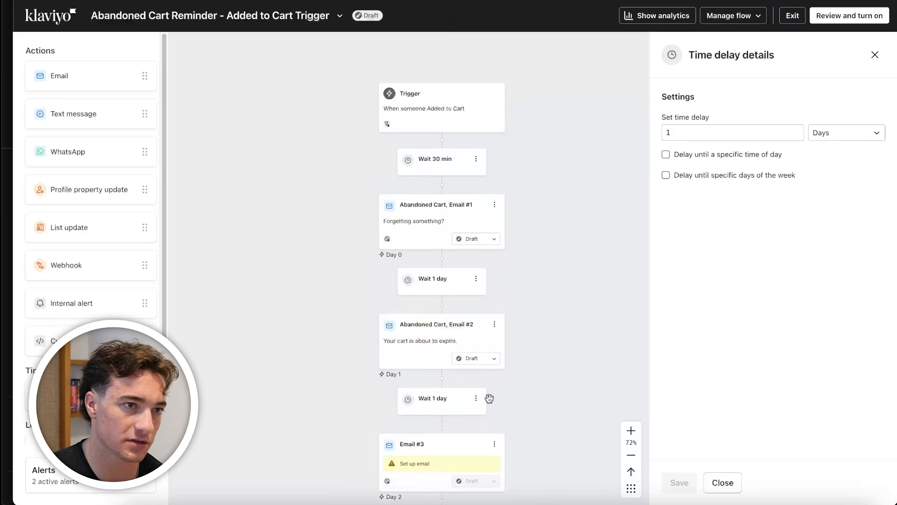
click(457, 113)
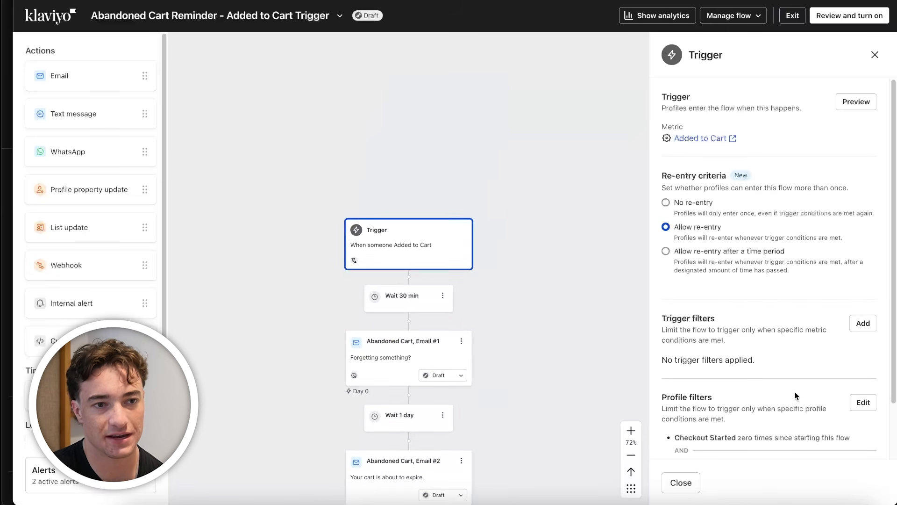
scroll(797, 396, down, 2)
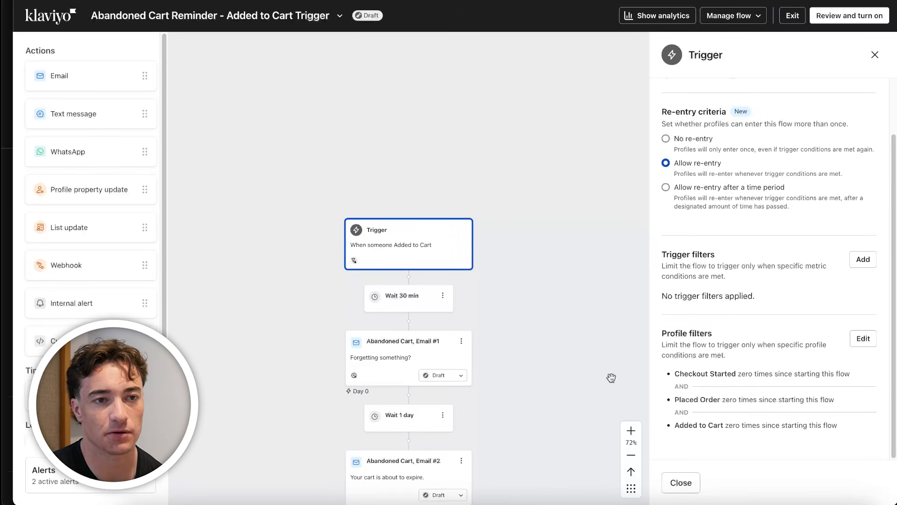
scroll(775, 250, up, 2)
scroll(748, 266, down, 2)
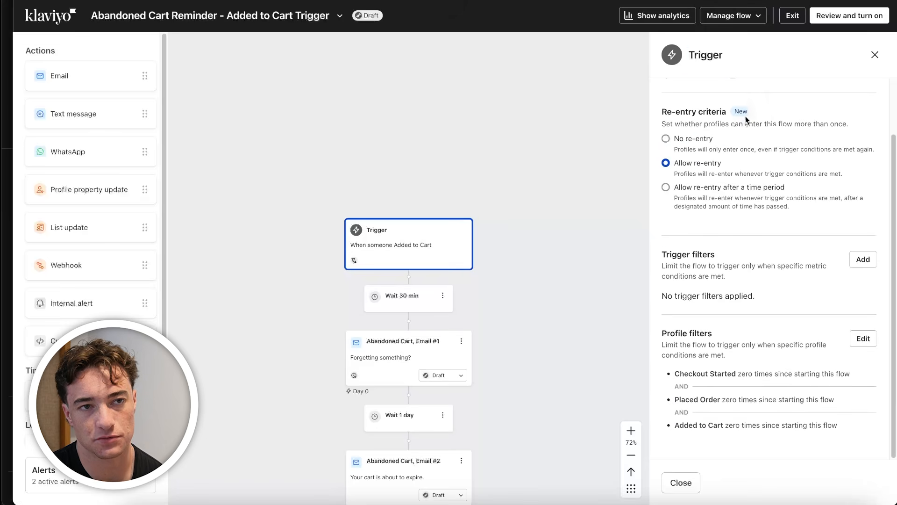
drag(739, 111, 645, 111)
click(709, 113)
scroll(749, 256, up, 2)
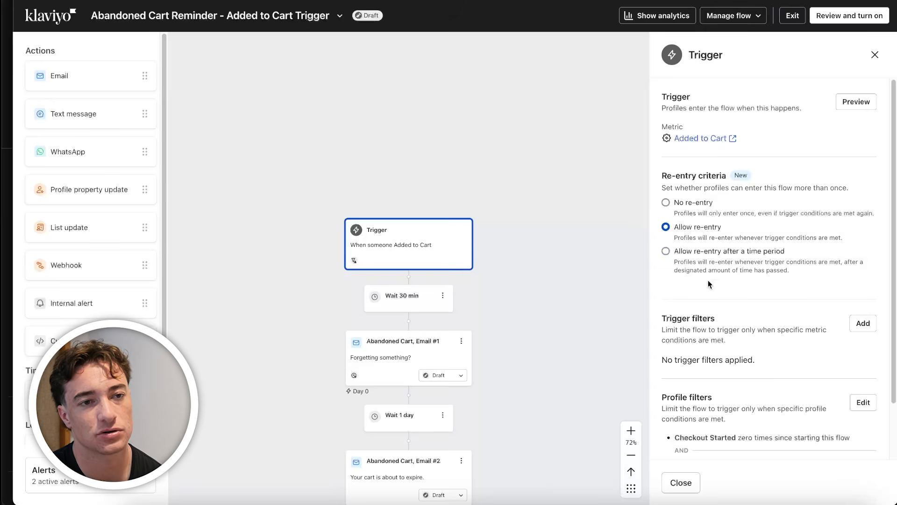
scroll(710, 290, down, 2)
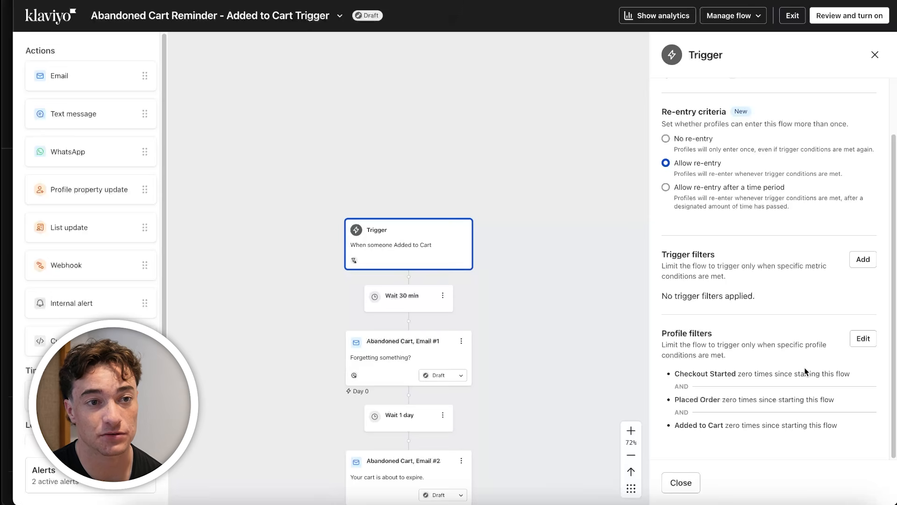
Examine the trigger filters section and the Checkout Started, Placed Order and Added to Cart profile filter conditions
drag(751, 293, 668, 244)
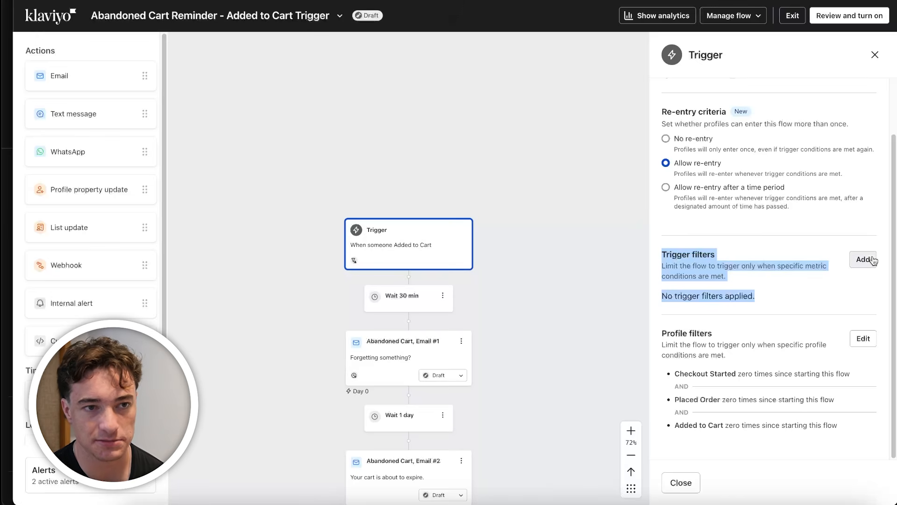
click(775, 299)
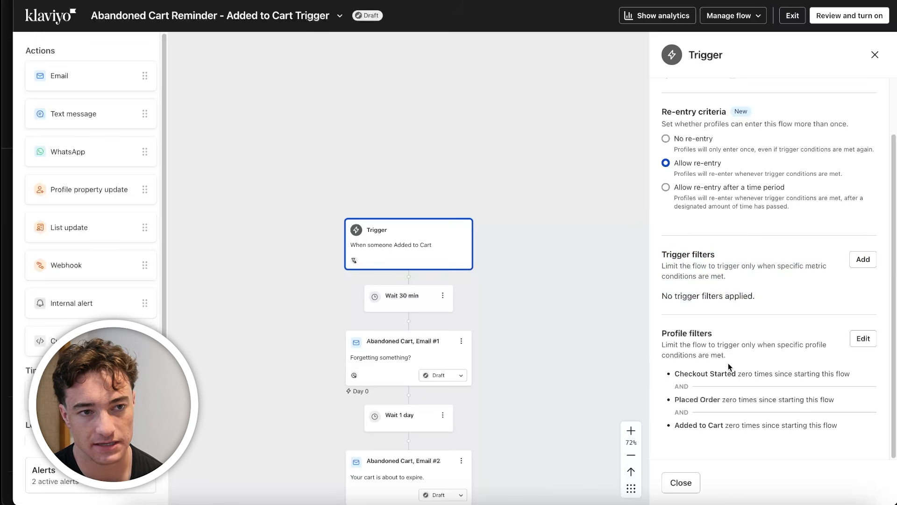
drag(729, 363, 661, 332)
drag(845, 374, 679, 368)
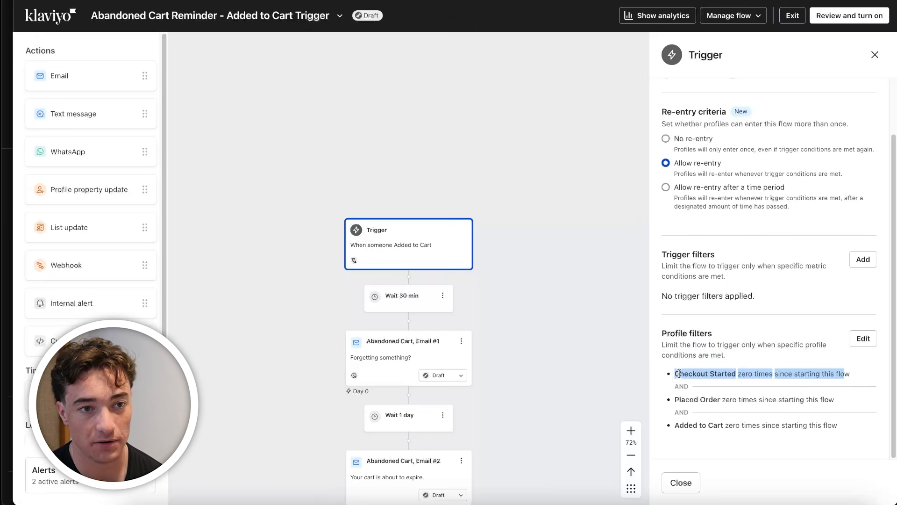
triple_click(824, 377)
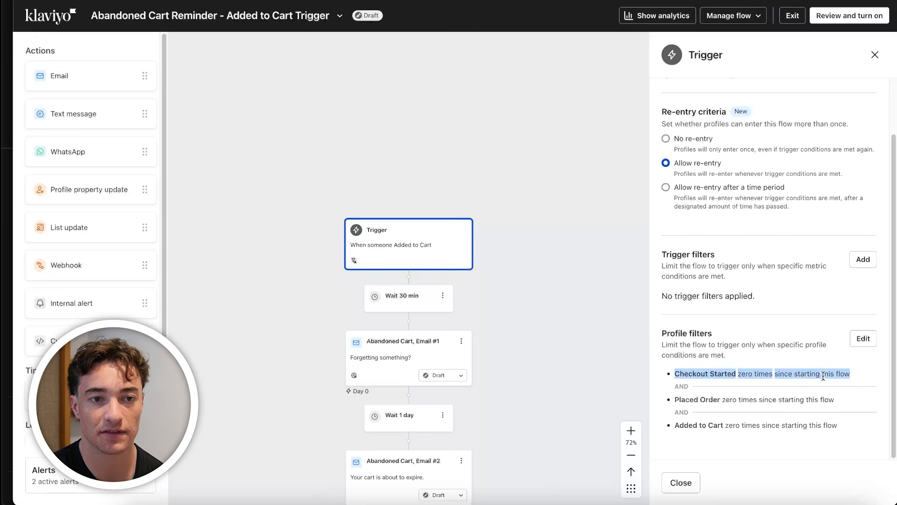
drag(692, 386, 666, 391)
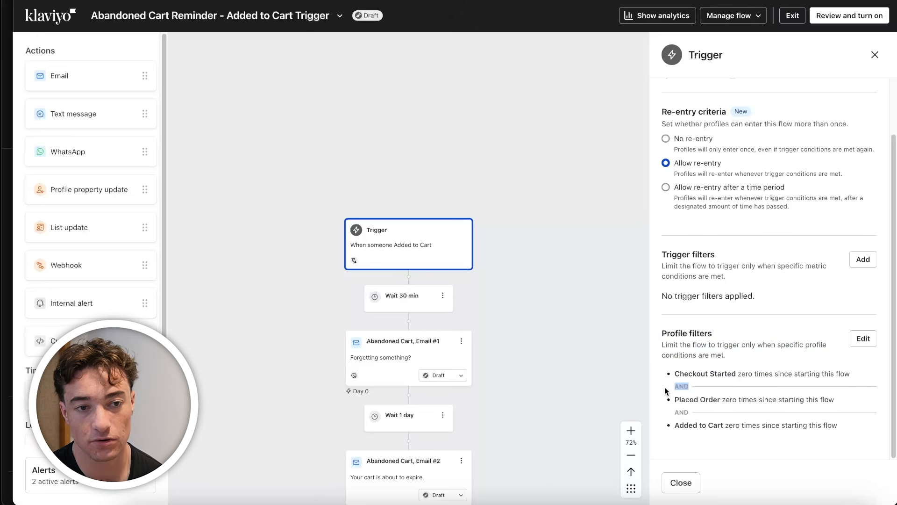
triple_click(766, 424)
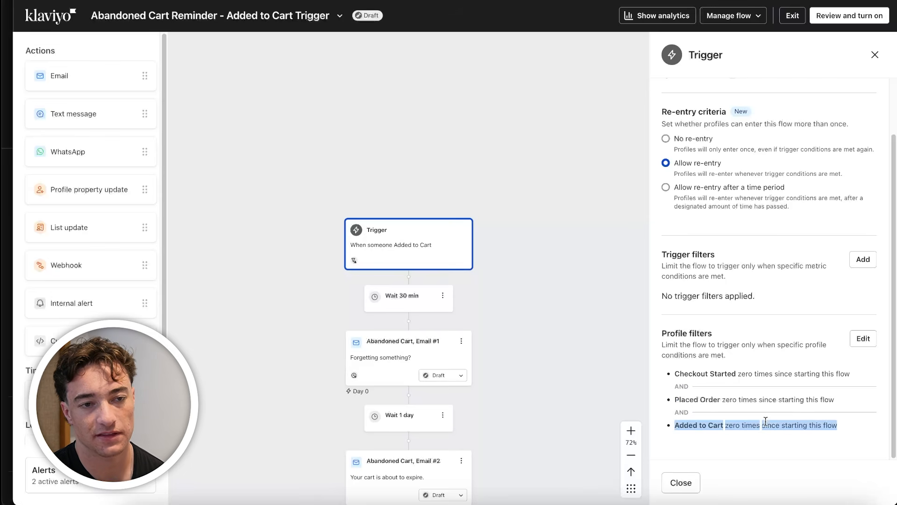
Follow the flow from the trigger to Email #4, considering how the Checkout Started profile filter affects it
scroll(485, 407, down, 2)
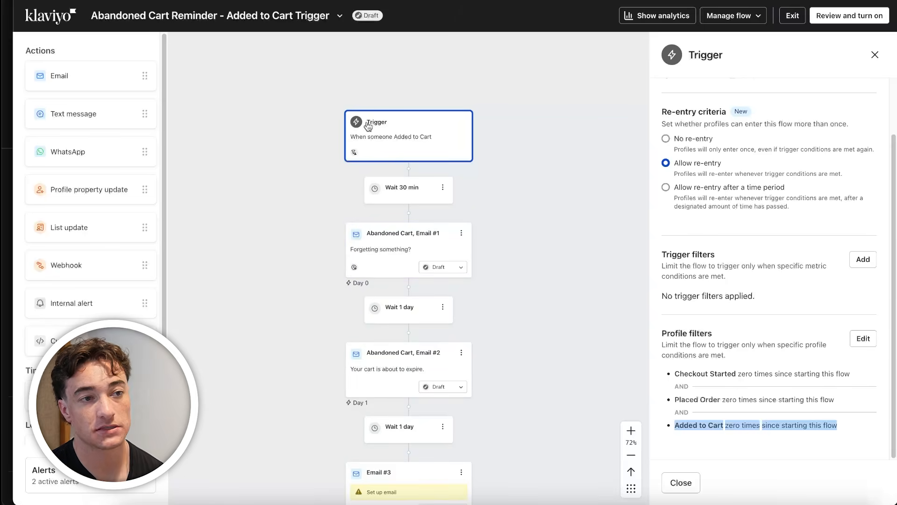
scroll(458, 369, down, 1)
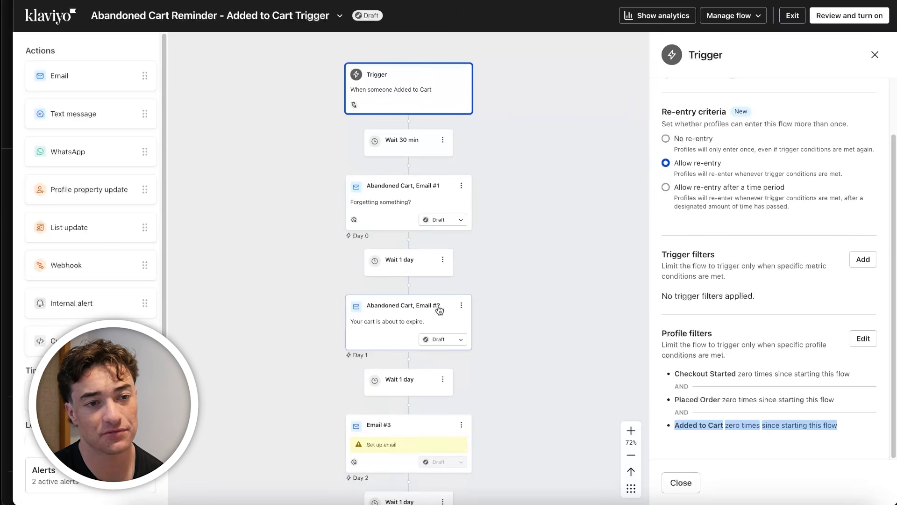
drag(671, 376, 851, 383)
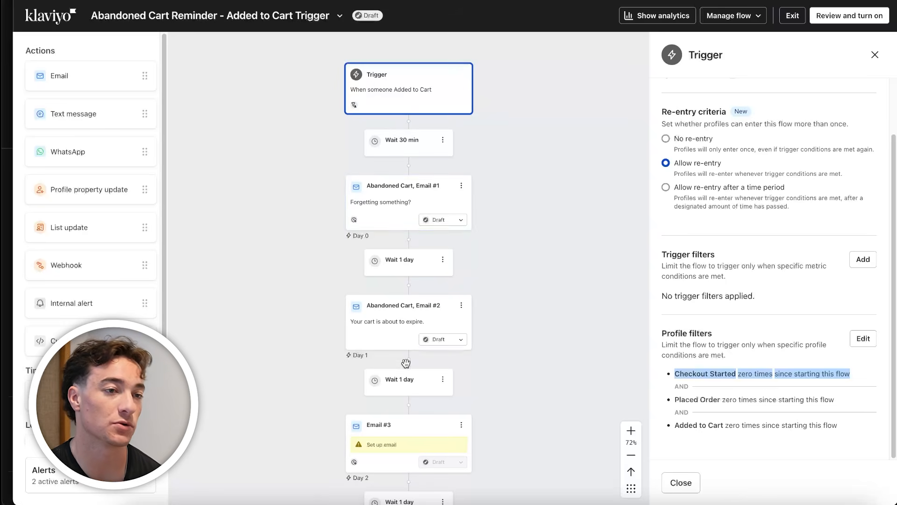
scroll(402, 365, down, 3)
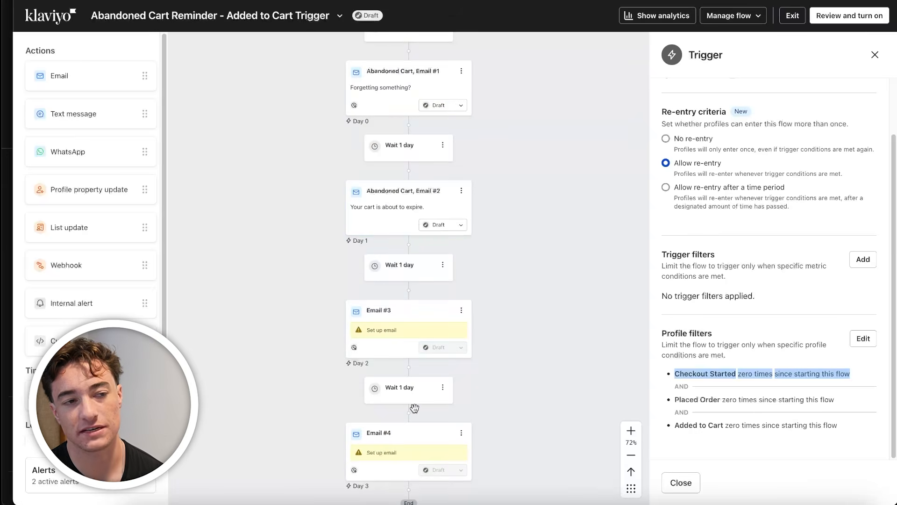
Examine the Added to Cart and Placed Order profile filters and consider how they apply across the flow's emails
scroll(414, 417, down, 2)
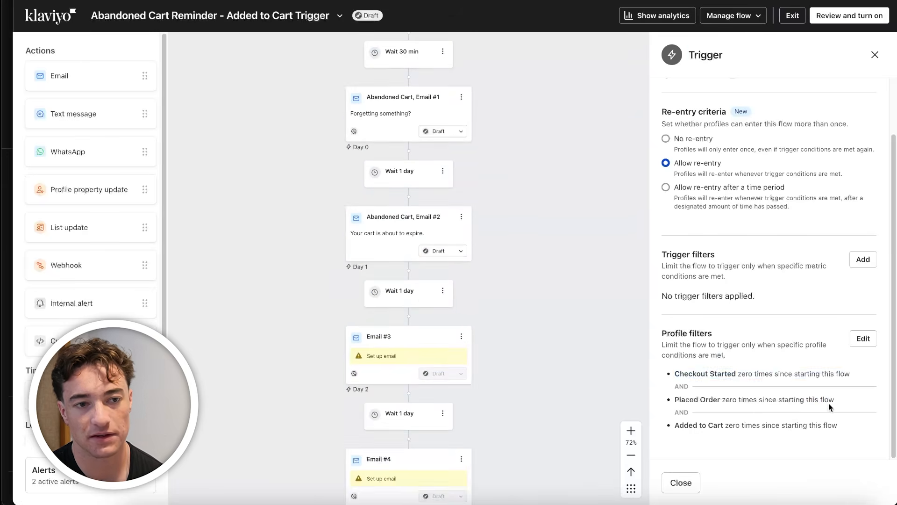
drag(830, 406, 684, 431)
click(666, 431)
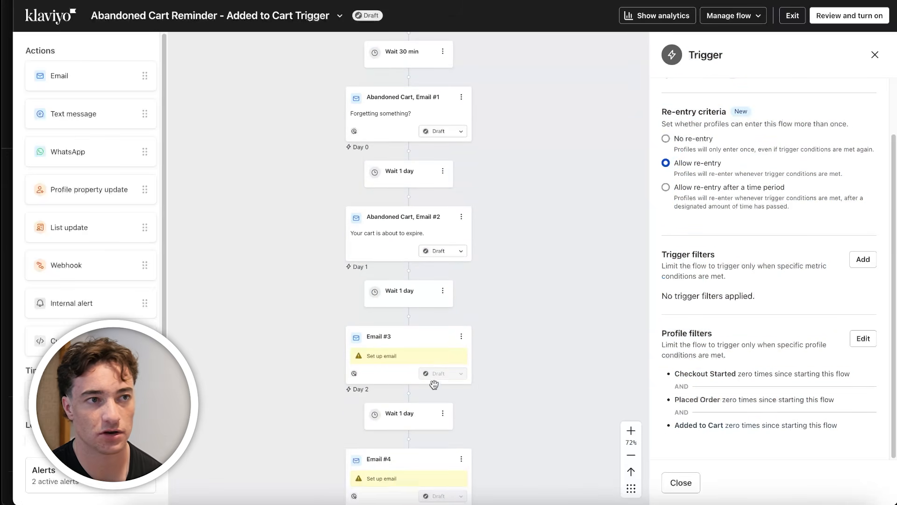
scroll(434, 384, up, 4)
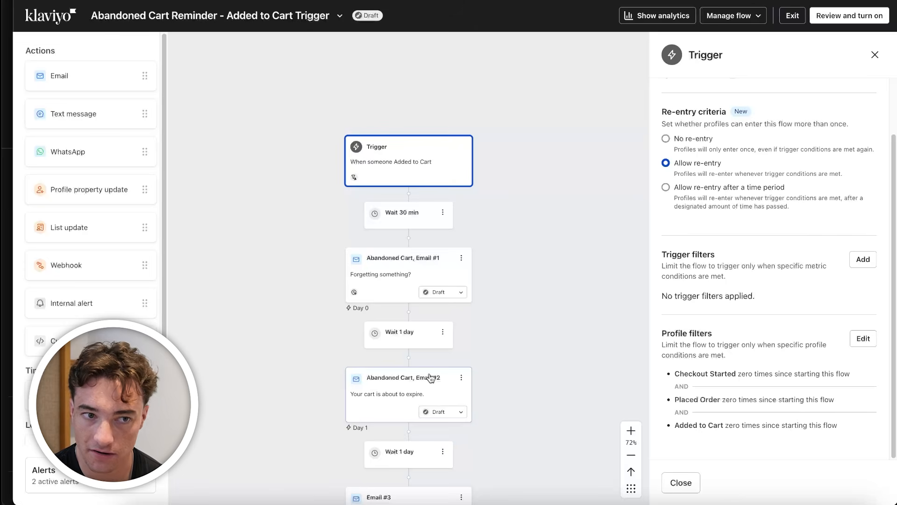
triple_click(733, 400)
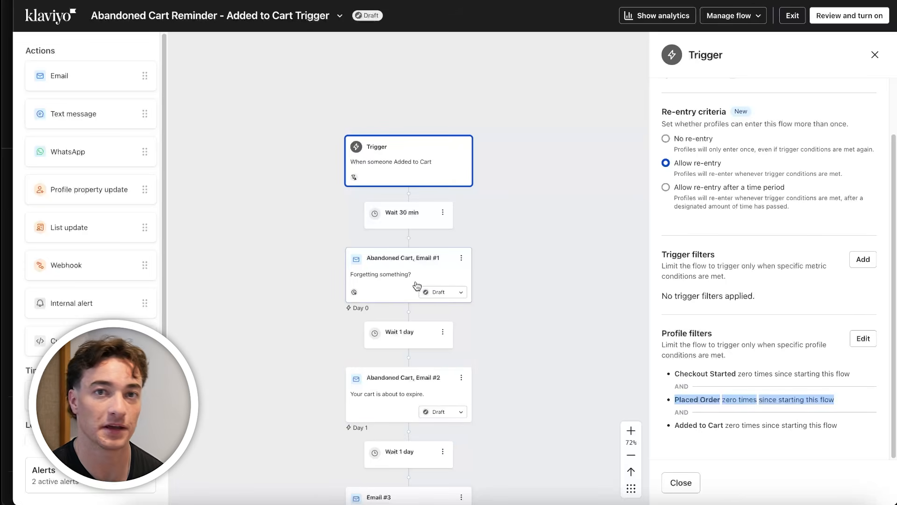
scroll(482, 419, down, 4)
scroll(483, 419, up, 3)
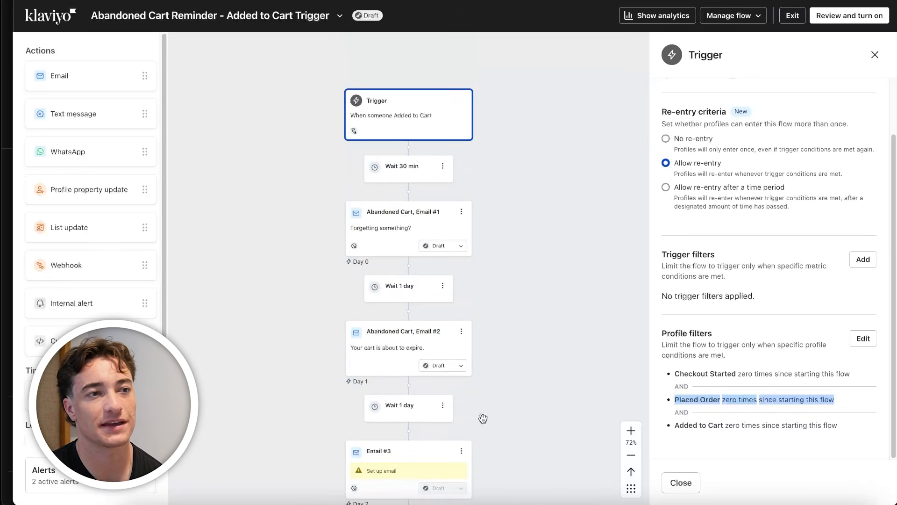
scroll(364, 300, up, 3)
scroll(363, 300, up, 3)
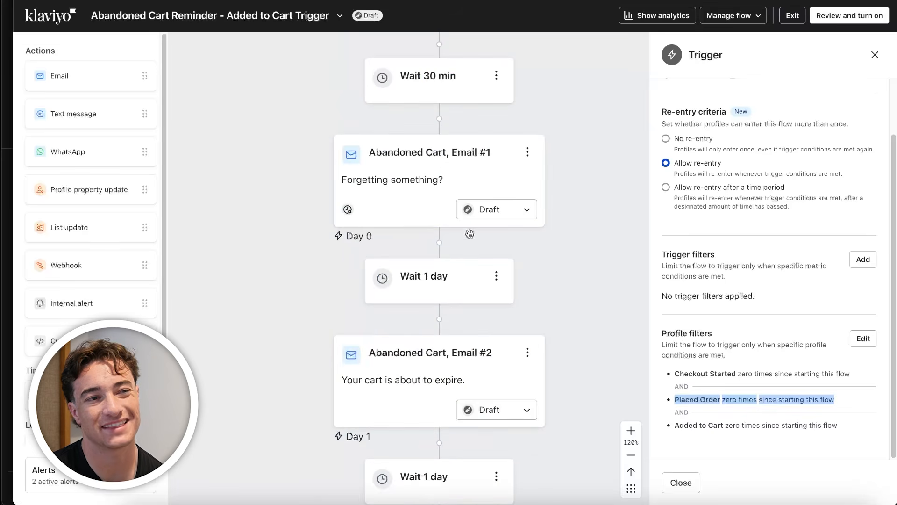
Turn off Smart Sending (Skip recently emailed profiles) for Abandoned Cart, Email #1 and save the change
click(347, 213)
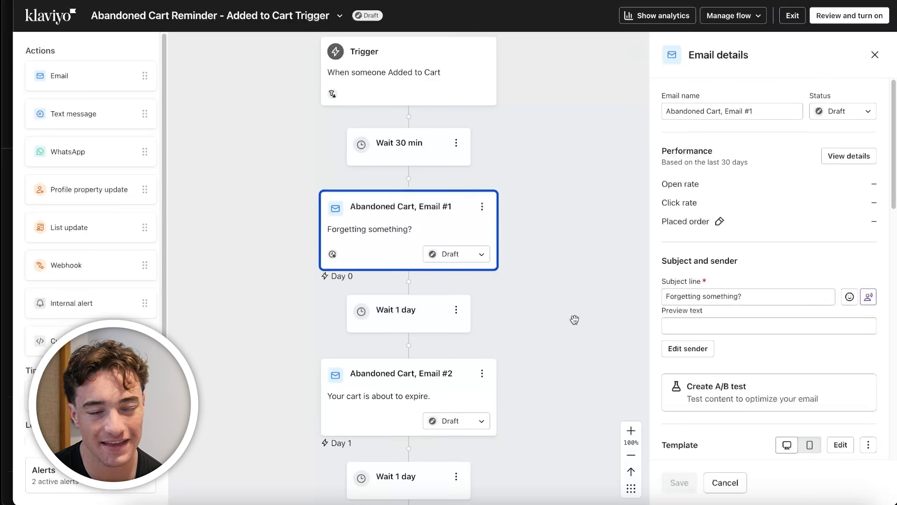
scroll(760, 414, down, 4)
scroll(760, 414, down, 9)
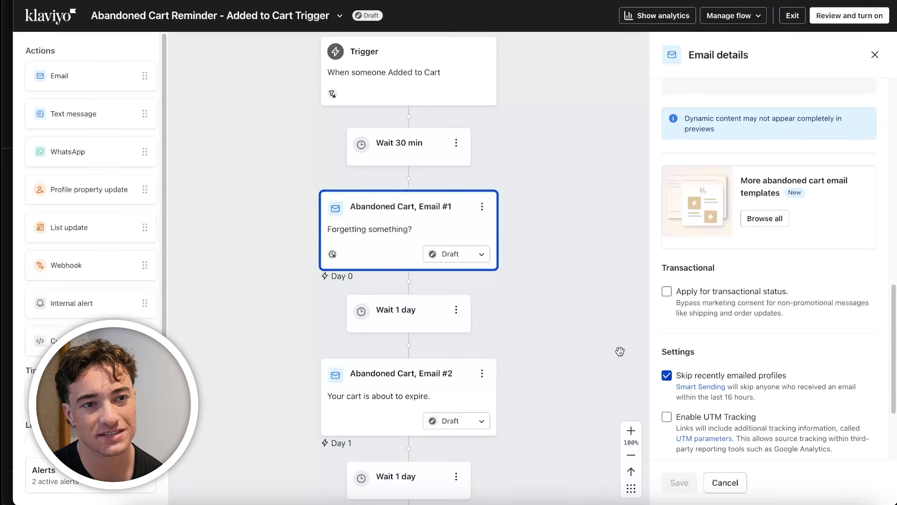
click(678, 381)
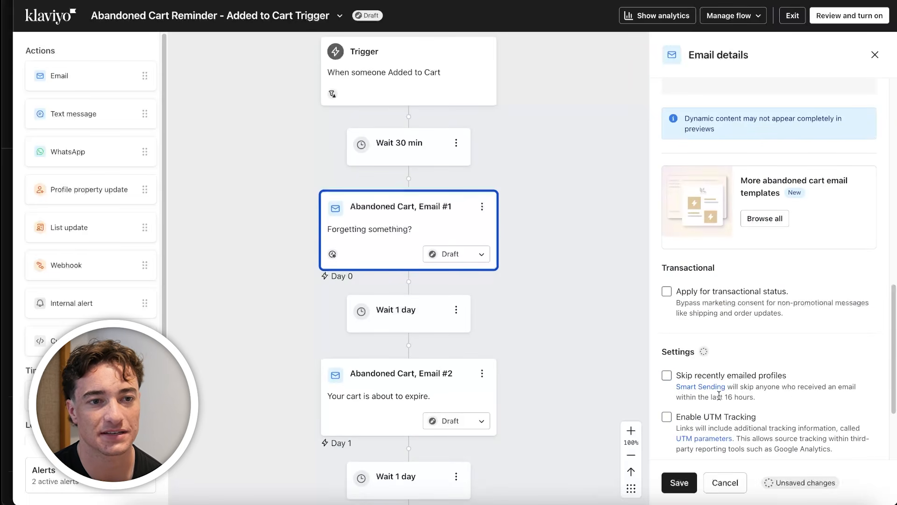
drag(760, 398, 676, 386)
click(801, 395)
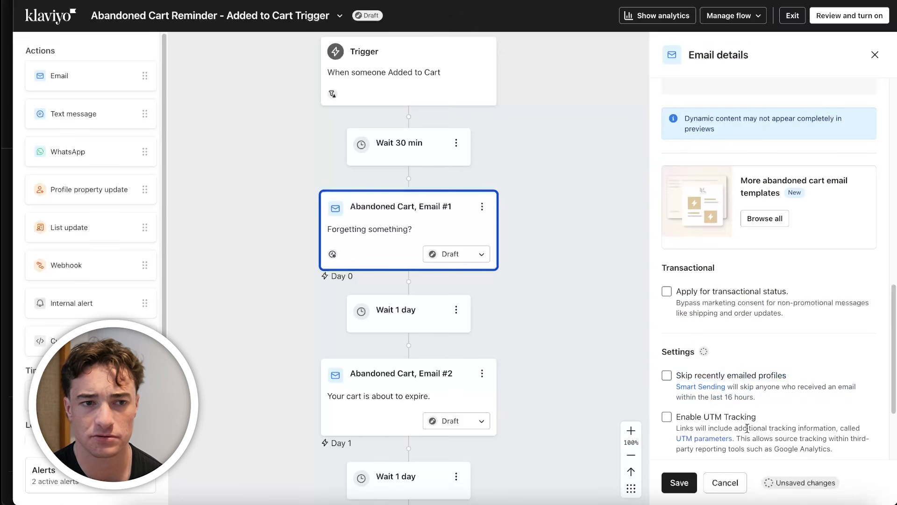
click(680, 482)
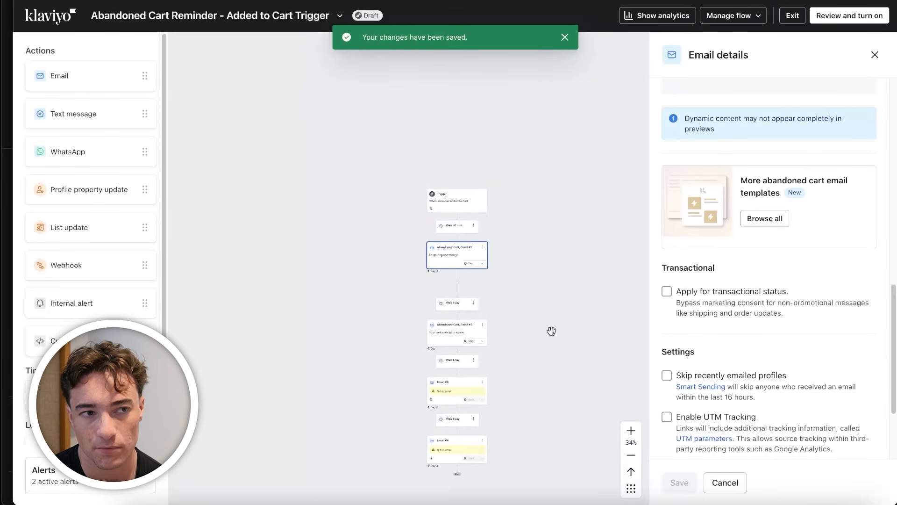
Review the flow's sequence of delays and emails from the trigger through Email #3
scroll(546, 330, up, 3)
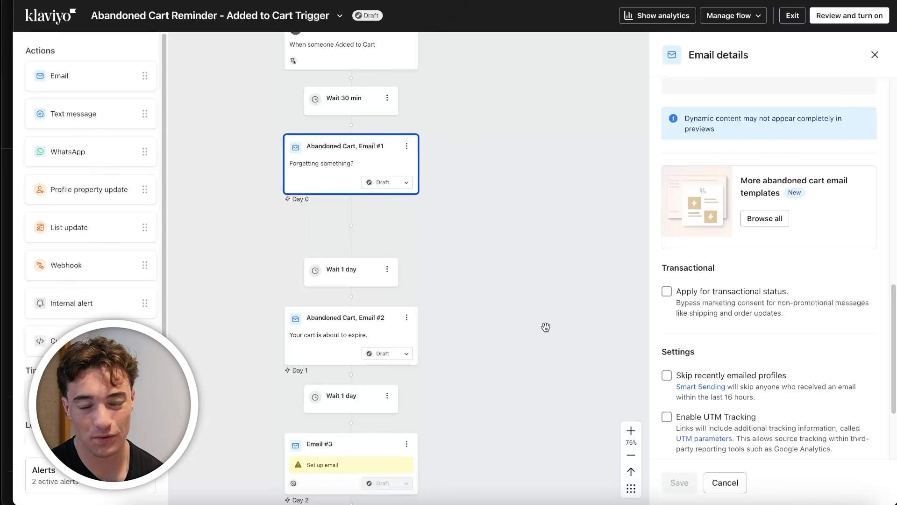
scroll(318, 212, up, 2)
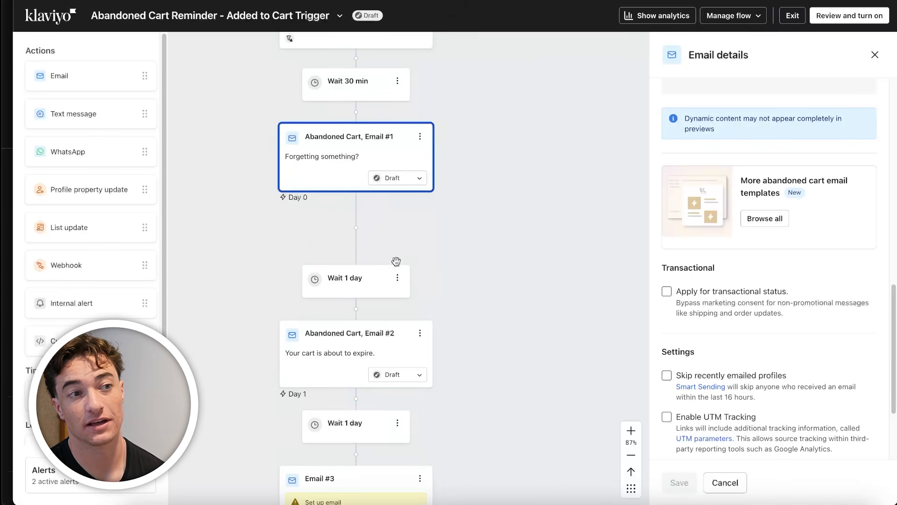
scroll(401, 299, up, 2)
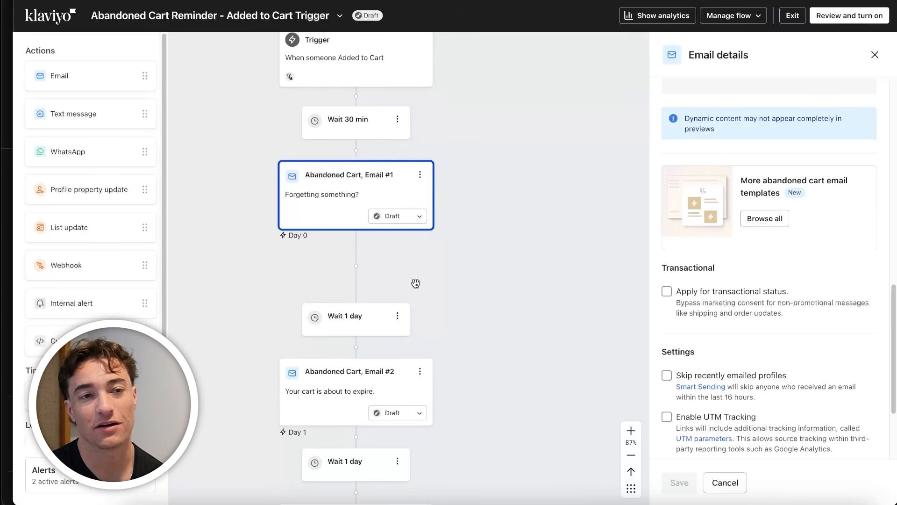
scroll(491, 384, down, 5)
drag(519, 411, 523, 312)
scroll(529, 322, up, 2)
scroll(737, 265, up, 3)
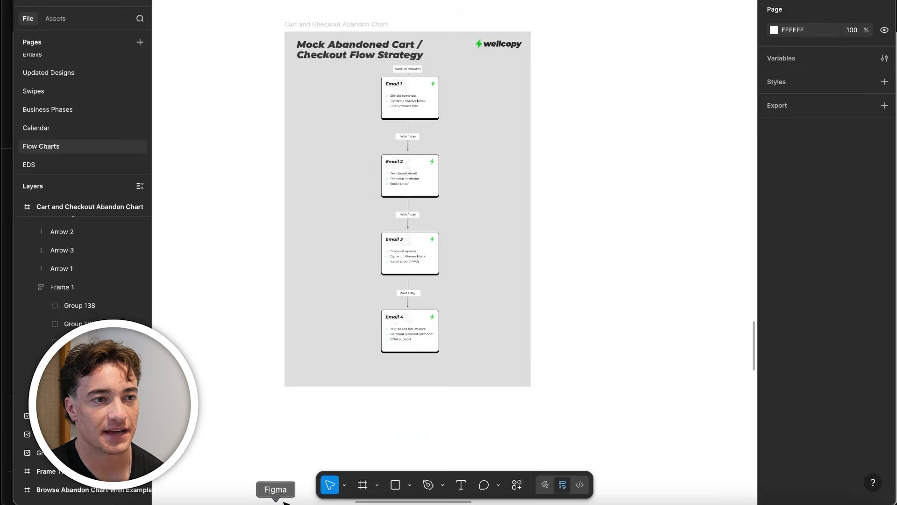
Switch to Figma and review the example abandoned cart email designs on the Flow Charts page
scroll(447, 310, down, 3)
drag(447, 310, 448, 115)
scroll(275, 254, up, 6)
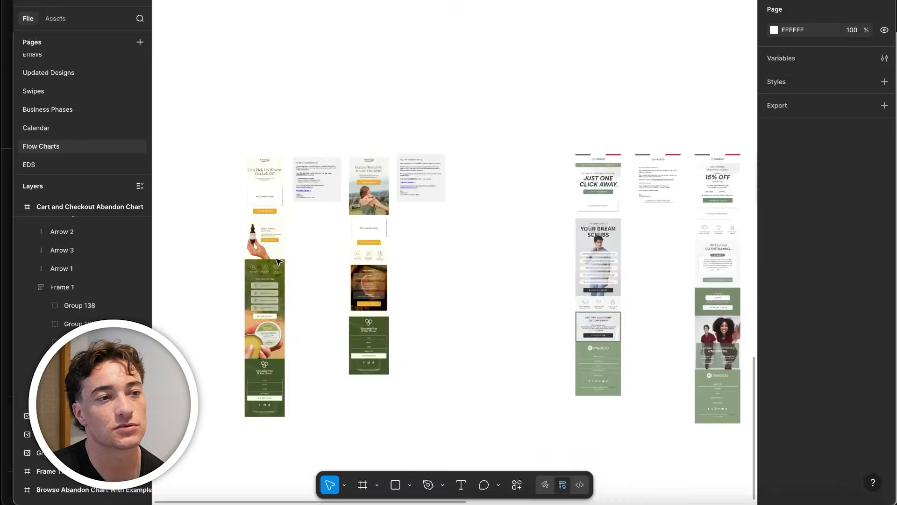
scroll(275, 255, down, 4)
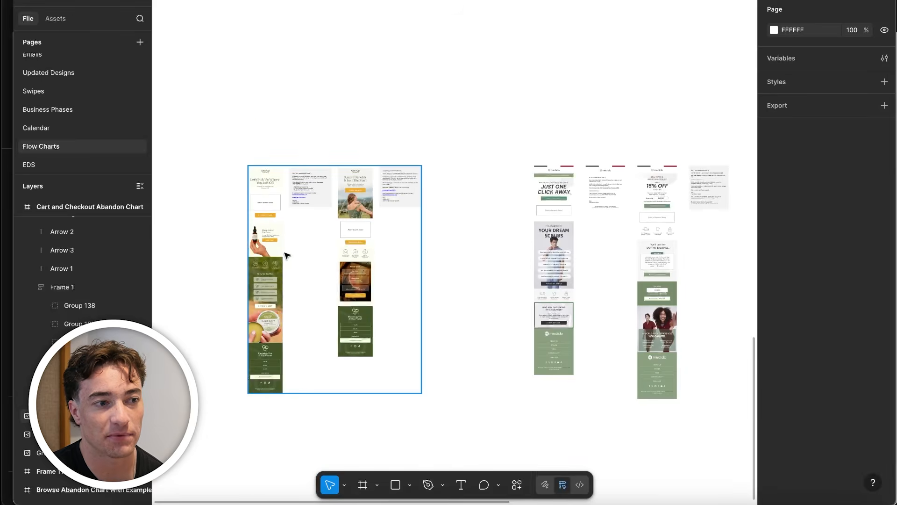
Switch back to Klaviyo, open the Abandoned Cart, Email #1 template for editing, and compare it with the Figma designs
click(206, 503)
scroll(818, 404, down, 8)
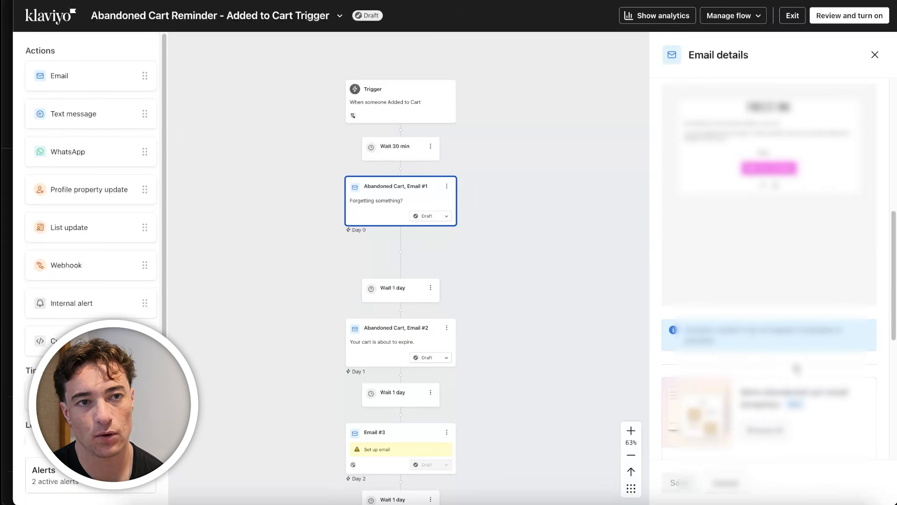
scroll(797, 369, up, 5)
click(845, 288)
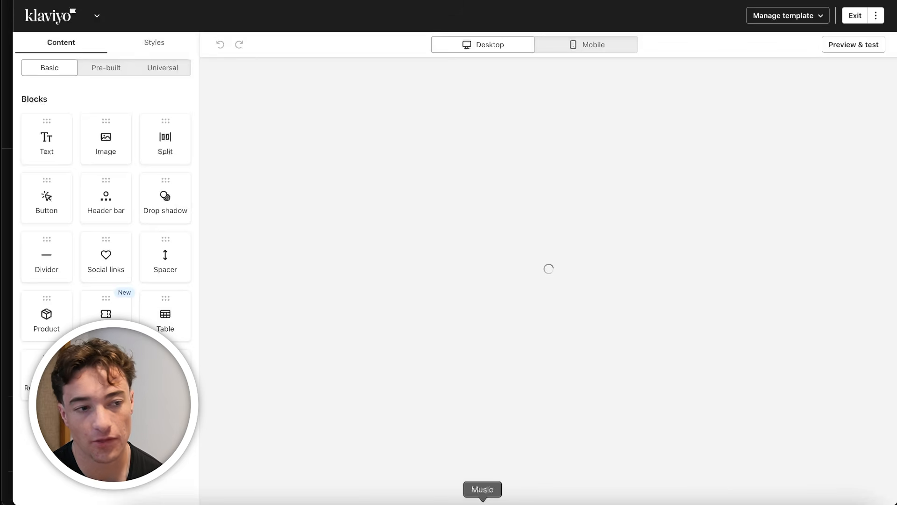
click(275, 501)
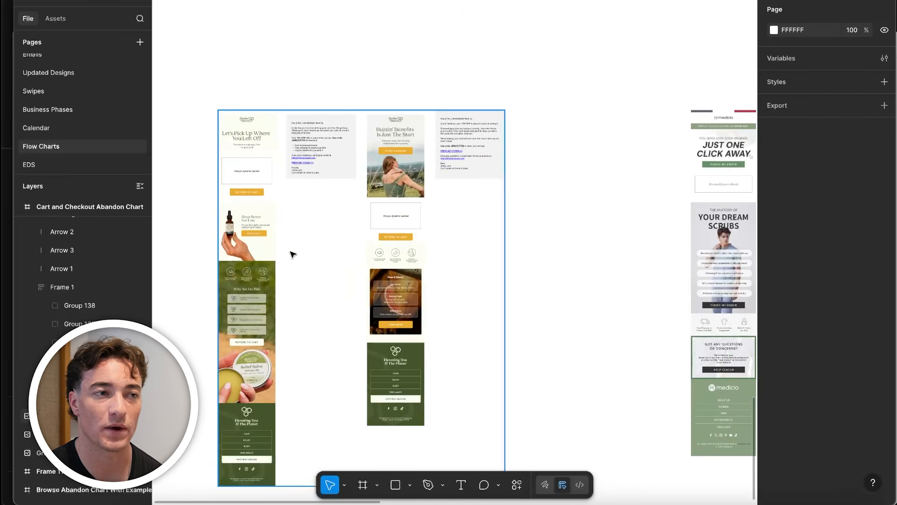
click(206, 503)
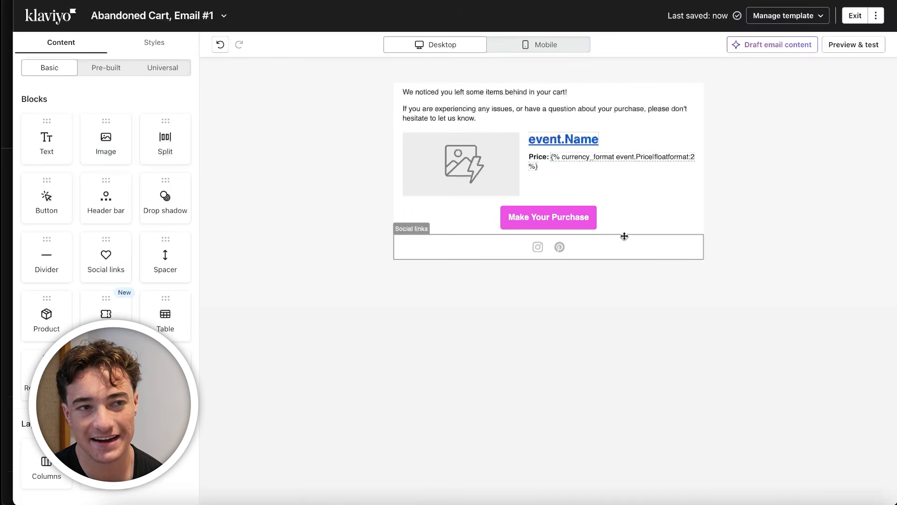
Inspect the split block's dynamic product name, price, image and link content in both of its columns
click(531, 138)
drag(117, 306, 18, 268)
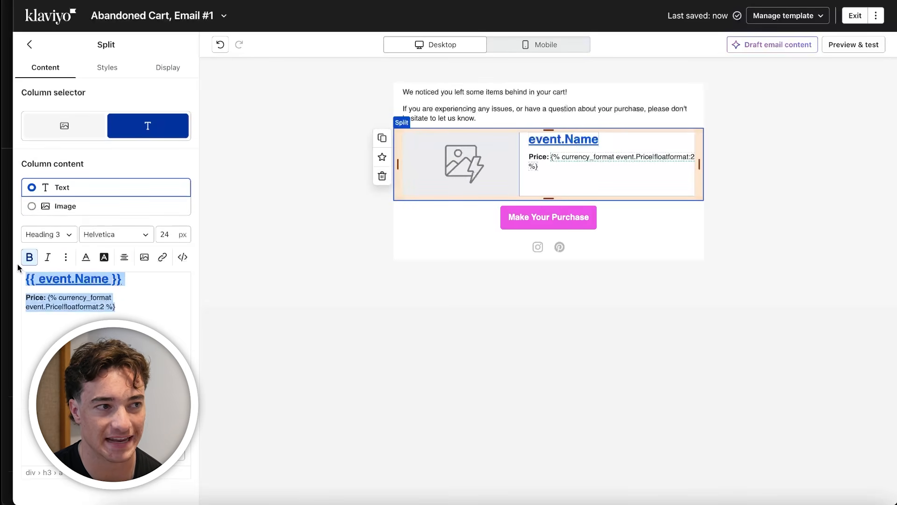
click(121, 305)
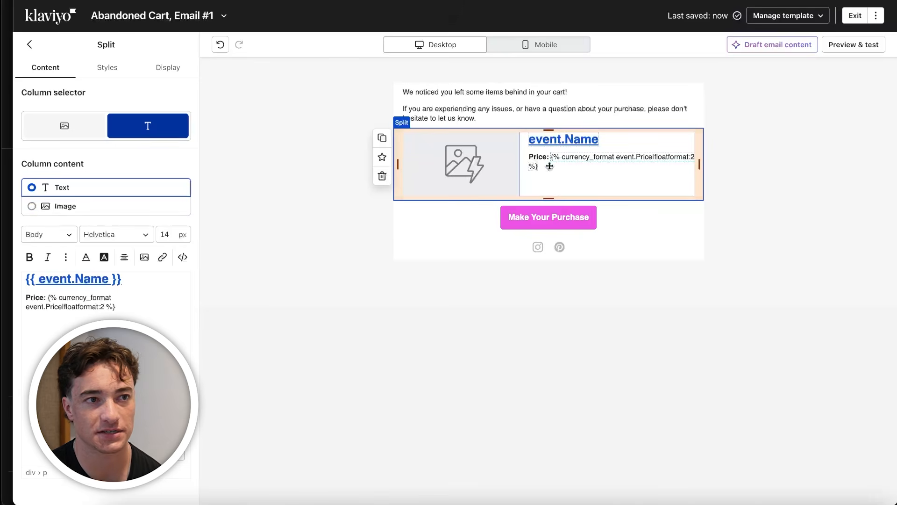
click(70, 126)
drag(93, 422, 3, 426)
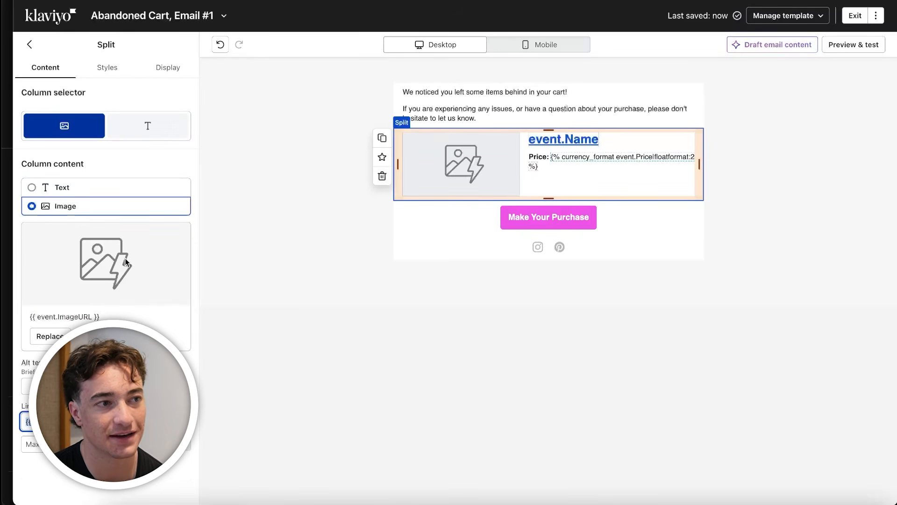
click(528, 189)
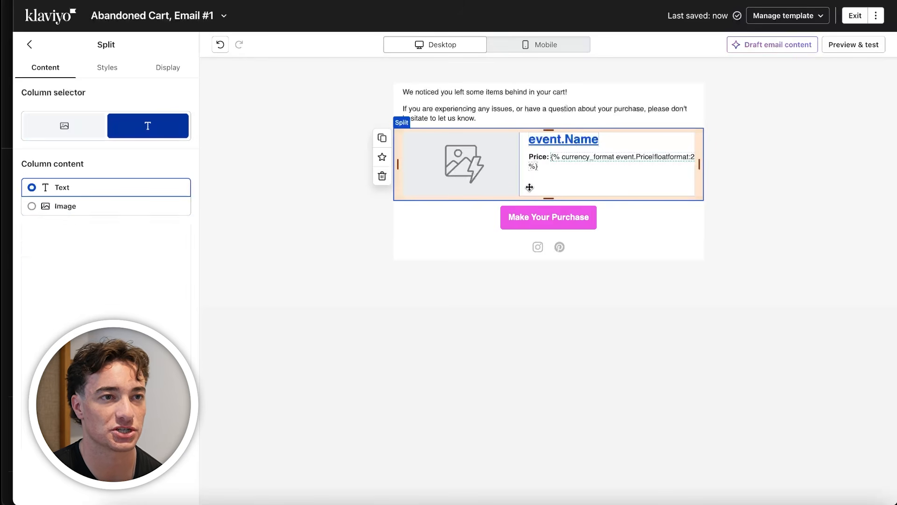
drag(123, 279, 13, 282)
click(371, 347)
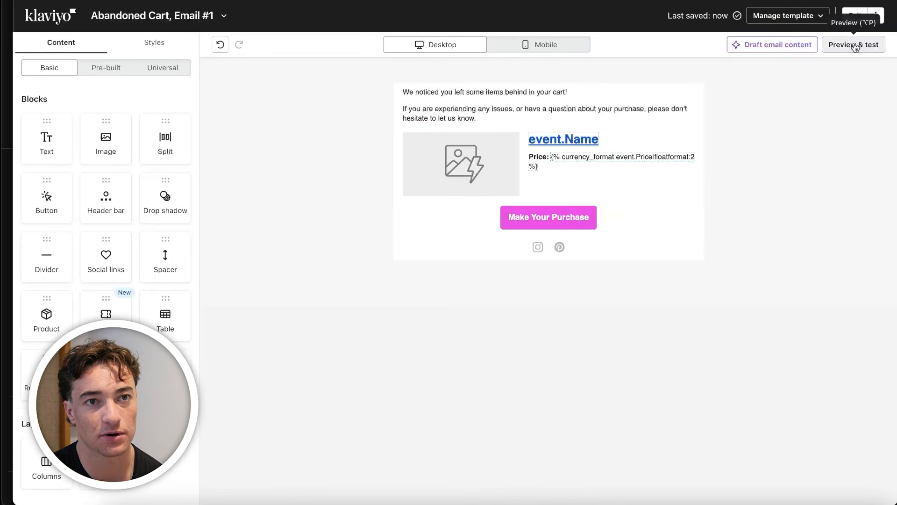
Preview Email #1 with the first two recent events to check the dynamic product block, and close the preview
click(854, 44)
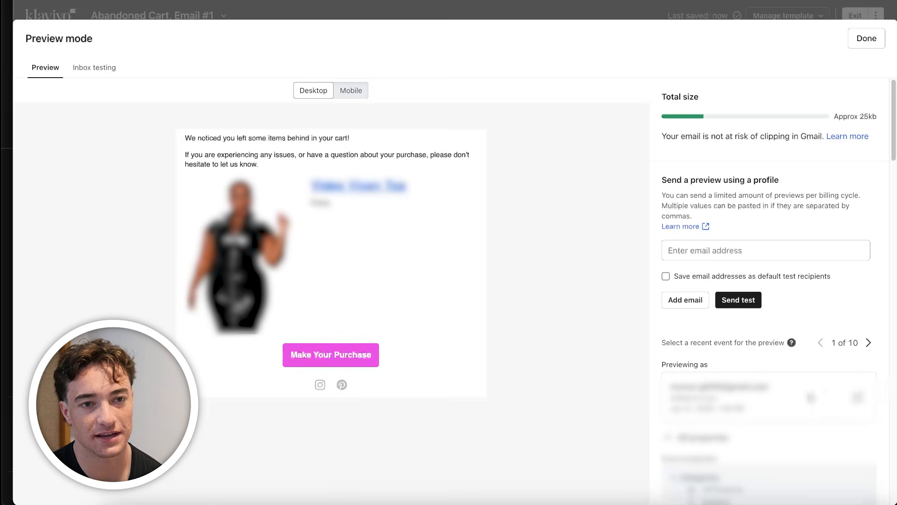
click(869, 343)
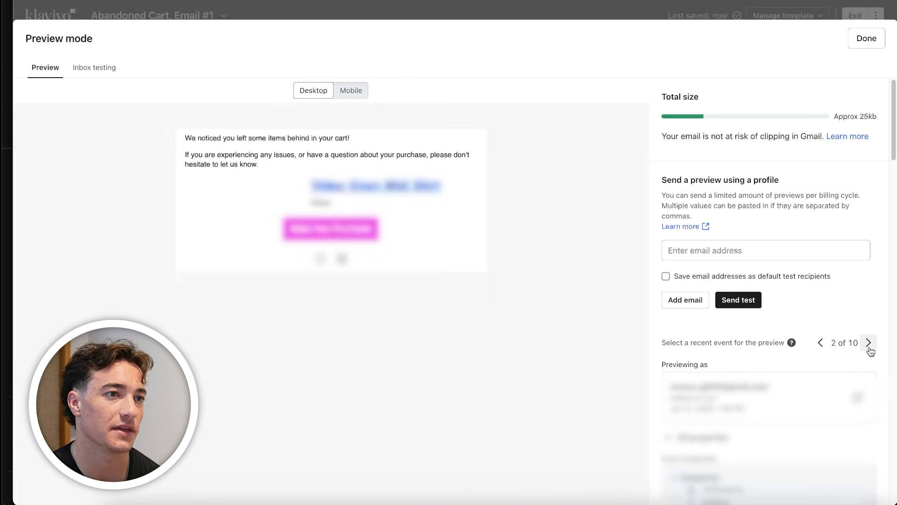
click(867, 38)
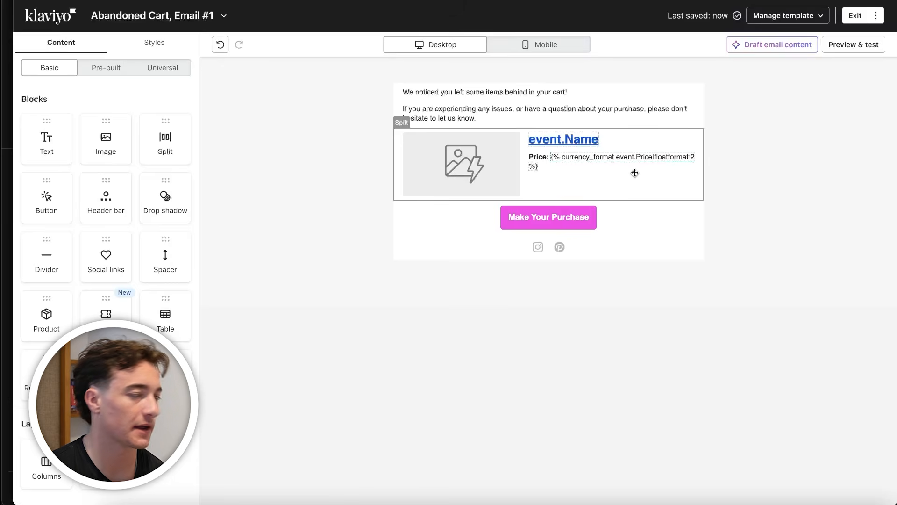
Inspect the introductory text block above the product section and select all of its text
click(470, 103)
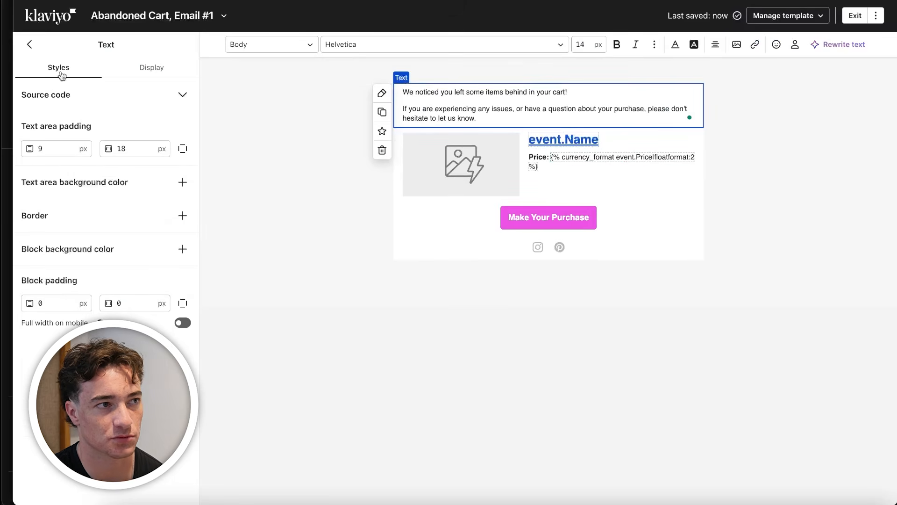
click(31, 46)
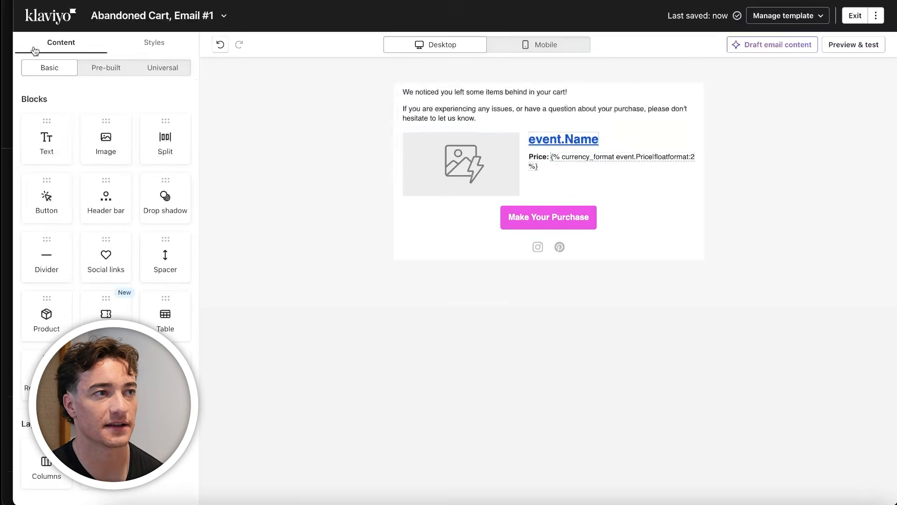
click(484, 101)
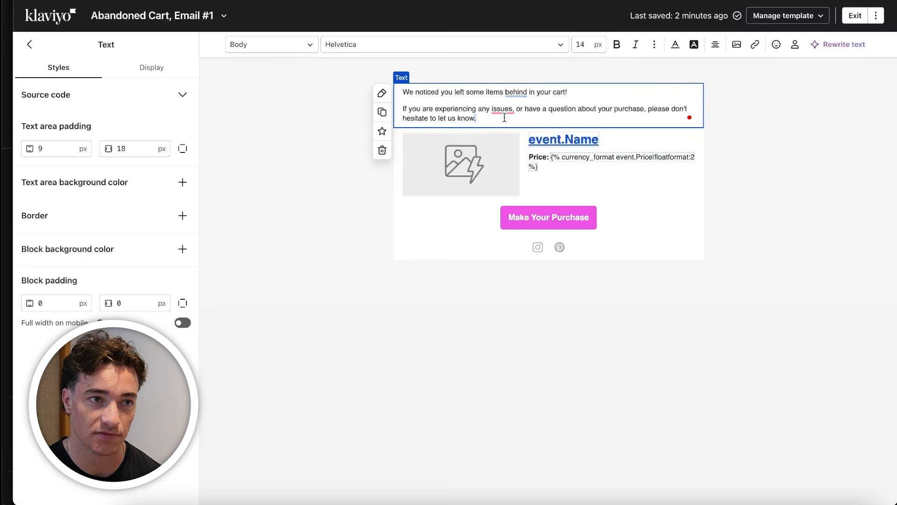
drag(504, 118, 404, 82)
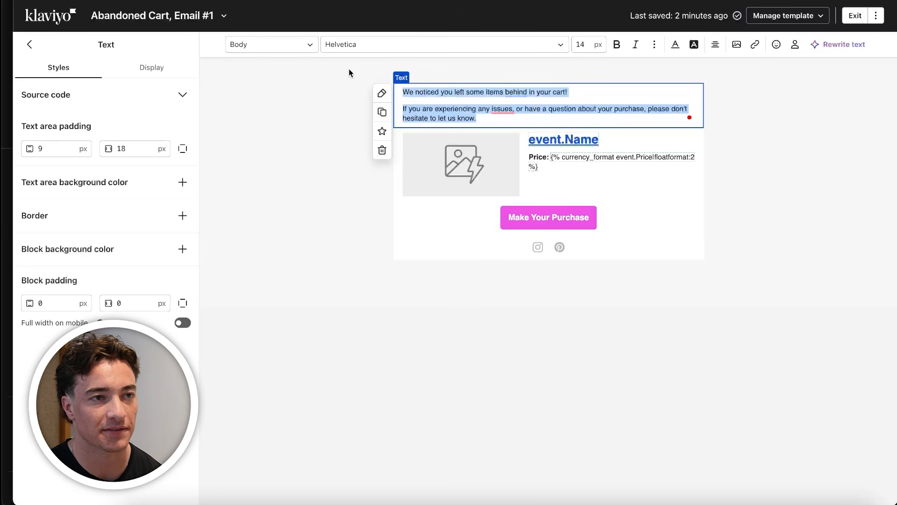
Switch to Figma and examine the "Just One Click Away" design's header, button and Klaviyo dynamic block placement
click(272, 491)
scroll(430, 190, right, 6)
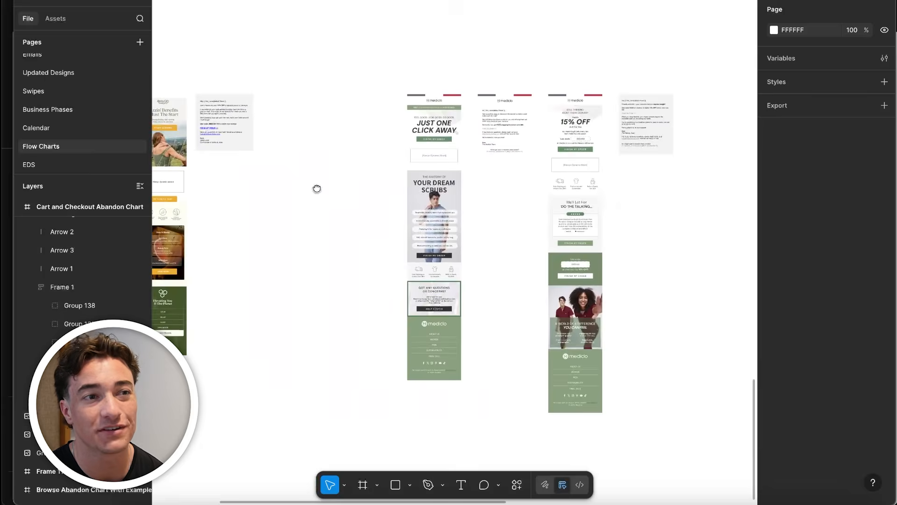
scroll(437, 96, up, 5)
scroll(437, 96, up, 3)
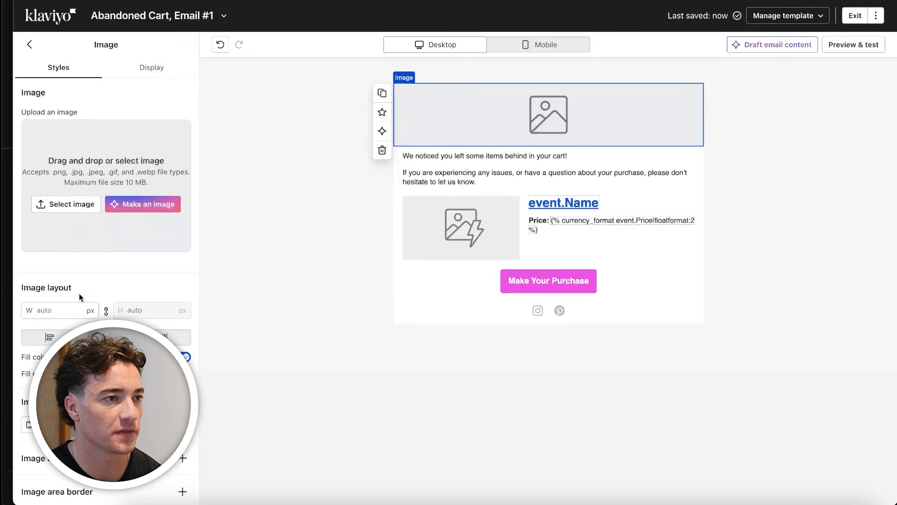
Upload a Nike logo screenshot to the image block above the intro text and shrink it to a small centred logo
click(70, 202)
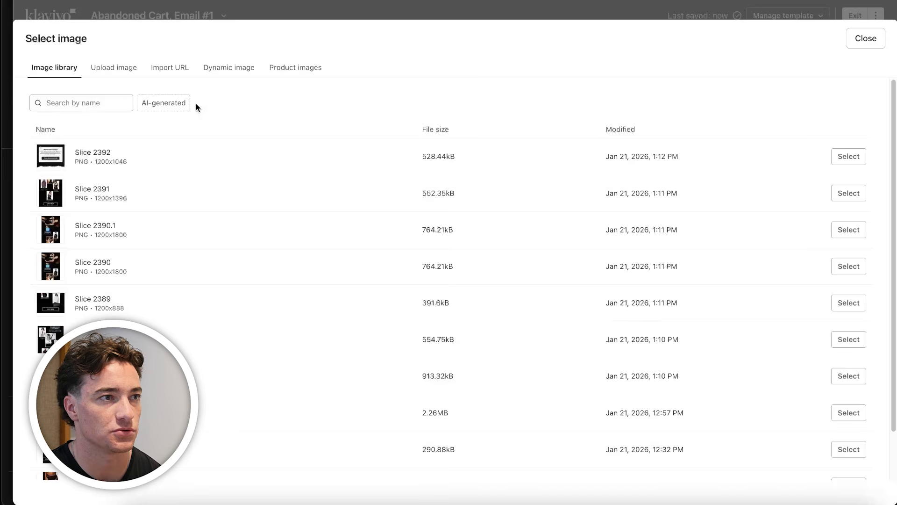
click(115, 69)
click(443, 233)
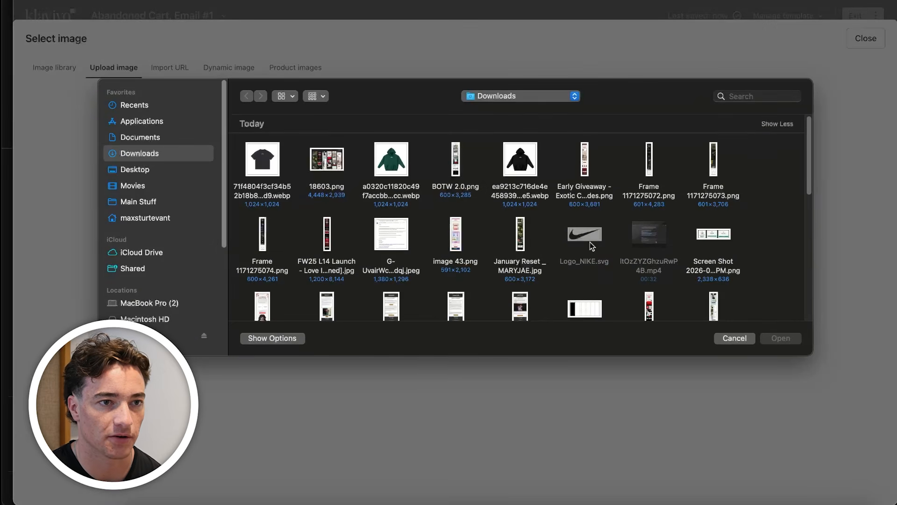
double_click(590, 242)
drag(408, 133, 637, 152)
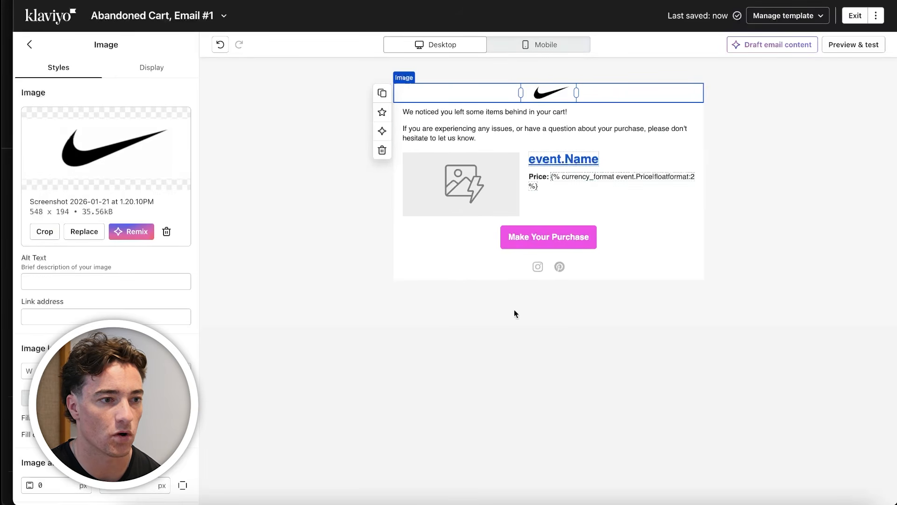
Switch to Figma to review the "Just One Click Away" email alongside its neighbouring designs, and return to Klaviyo
click(276, 497)
scroll(394, 214, down, 3)
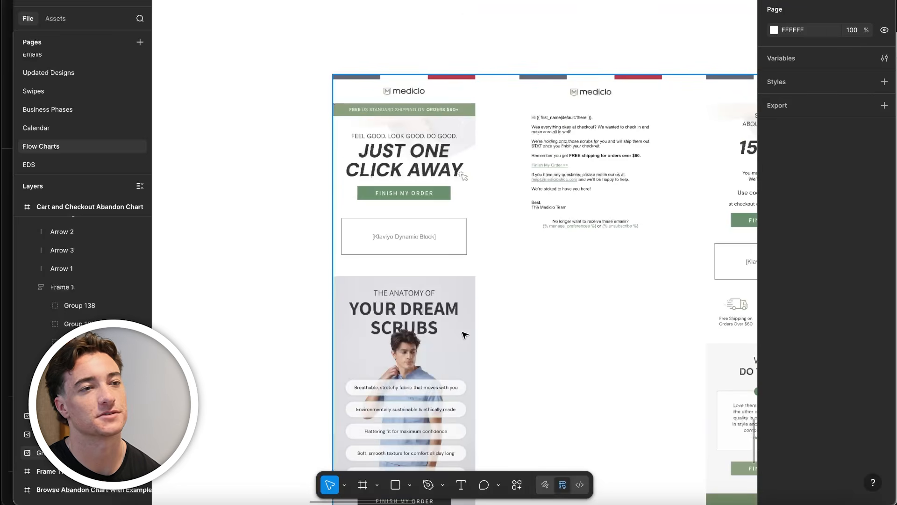
scroll(465, 336, down, 3)
click(204, 497)
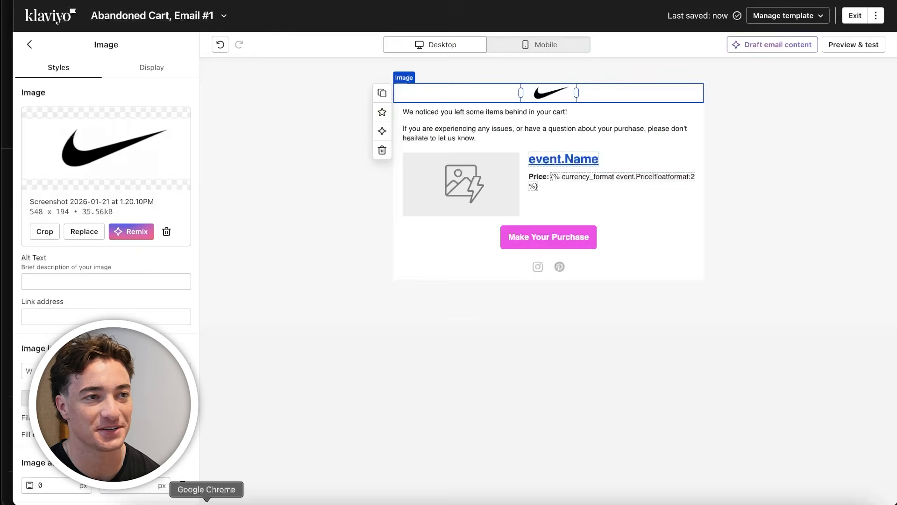
Replace the intro text block's content with the headline "You're Just A Couple Clicks Away"
click(355, 425)
click(553, 98)
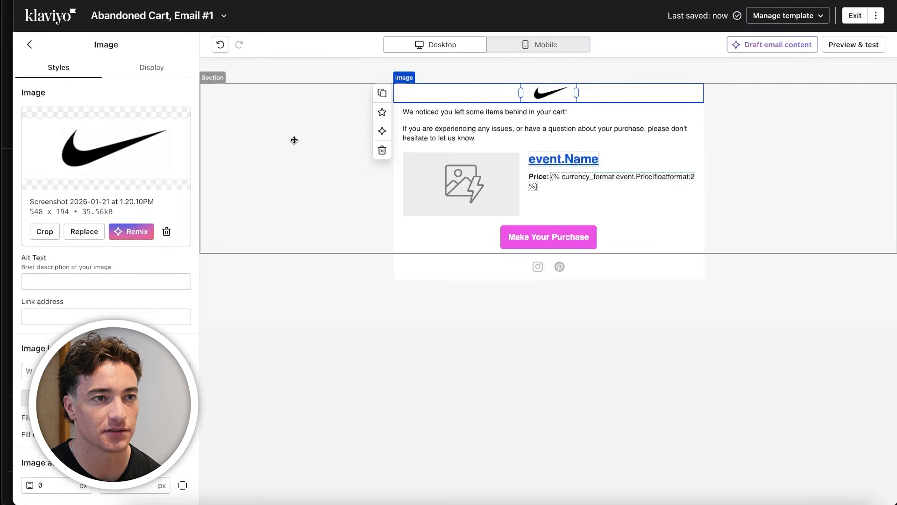
click(310, 131)
click(504, 122)
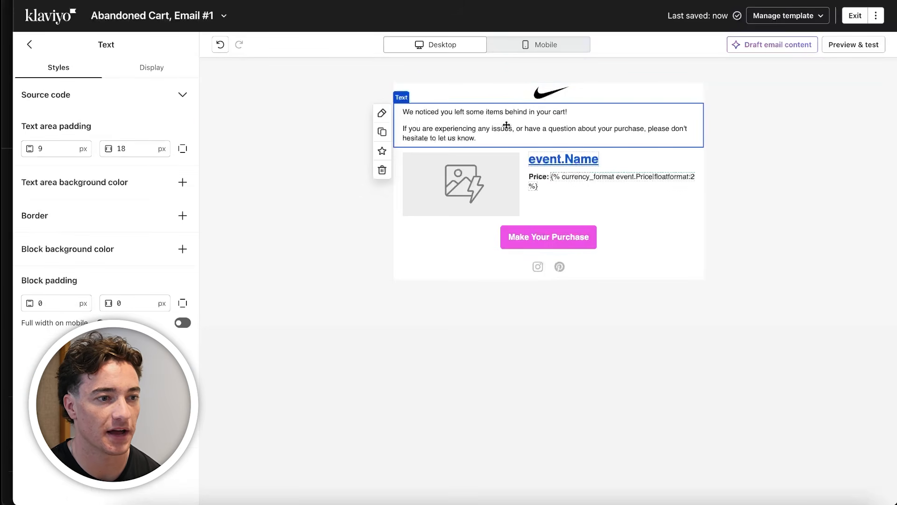
click(482, 129)
key(super+a)
click(272, 497)
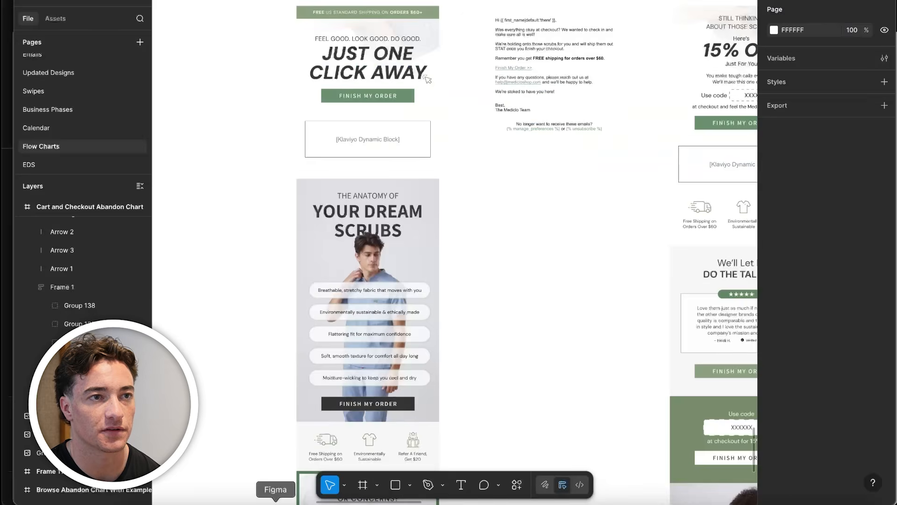
click(223, 496)
text(You)
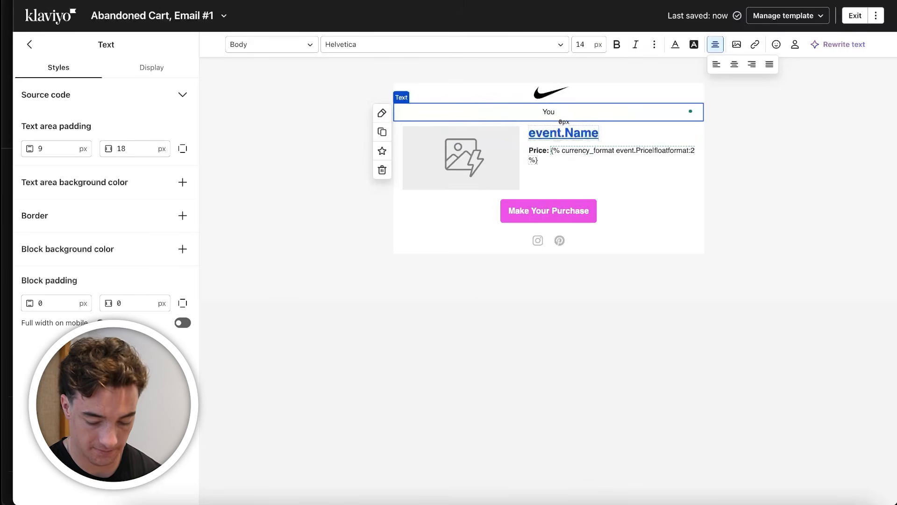
text('re Just One Click)
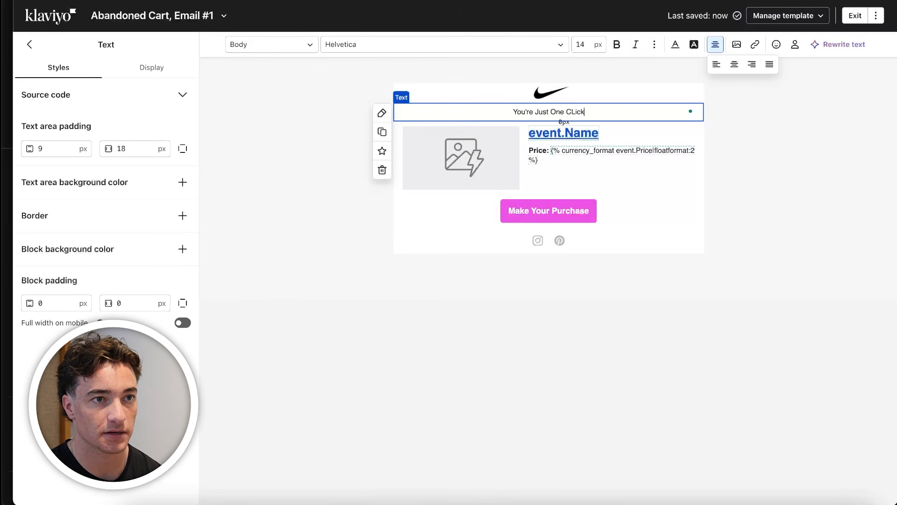
Format the headline above the product block as bold text with a 40 px font size
triple_click(594, 110)
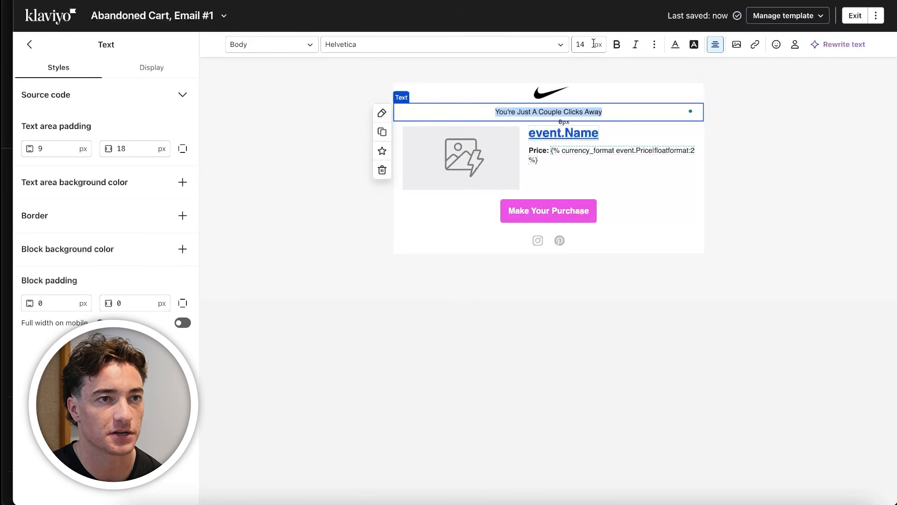
click(593, 44)
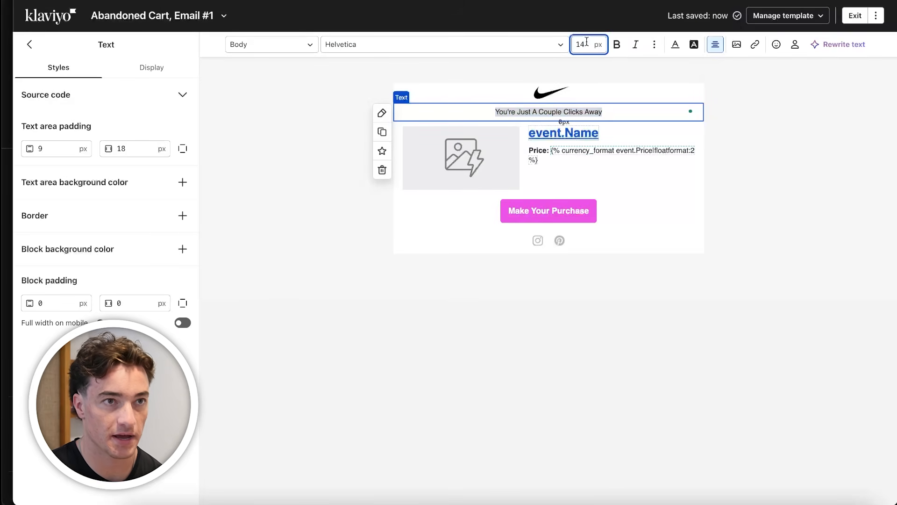
text(40)
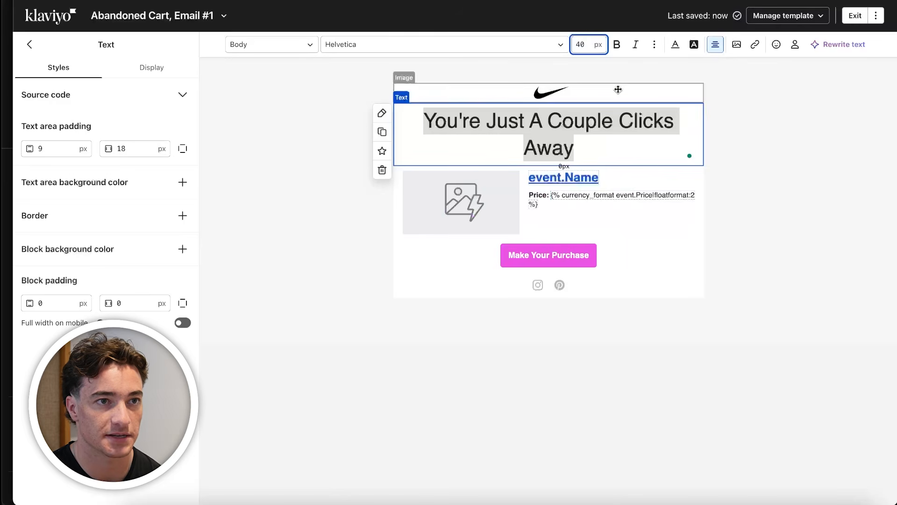
click(733, 123)
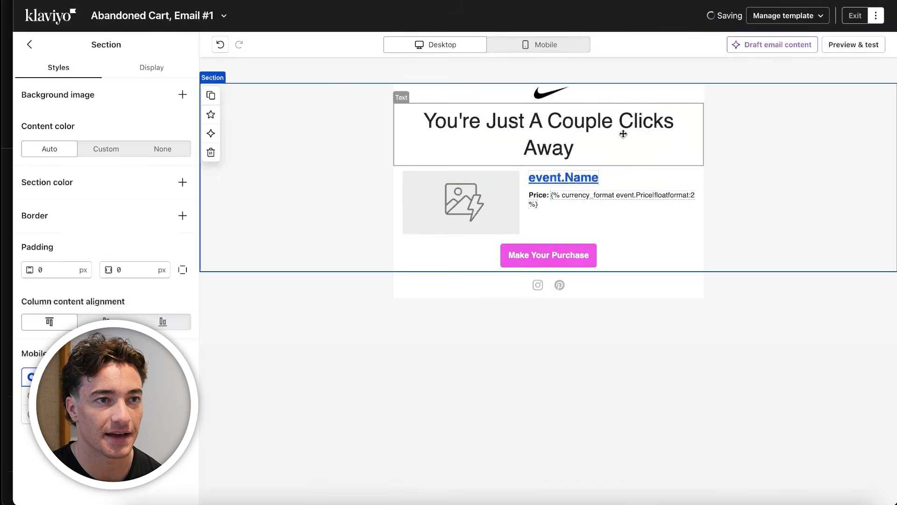
click(560, 133)
key(super+a)
key(super+b)
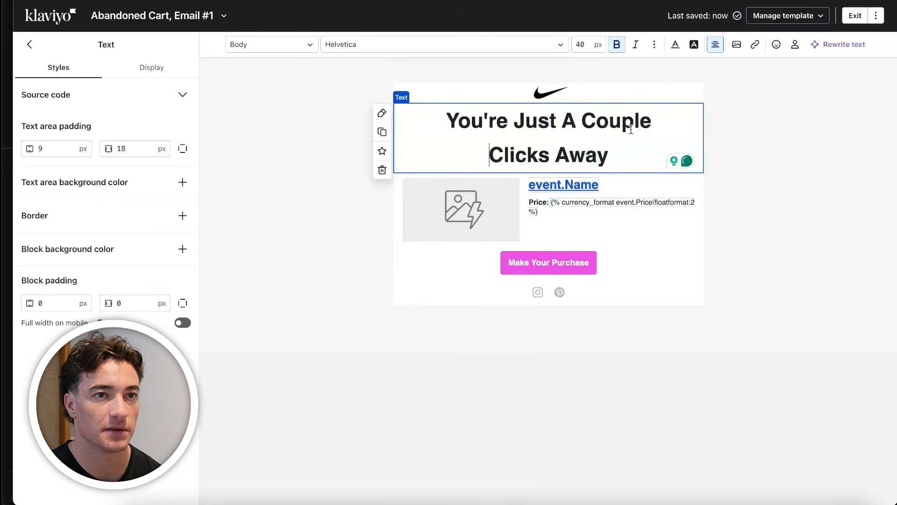
click(741, 212)
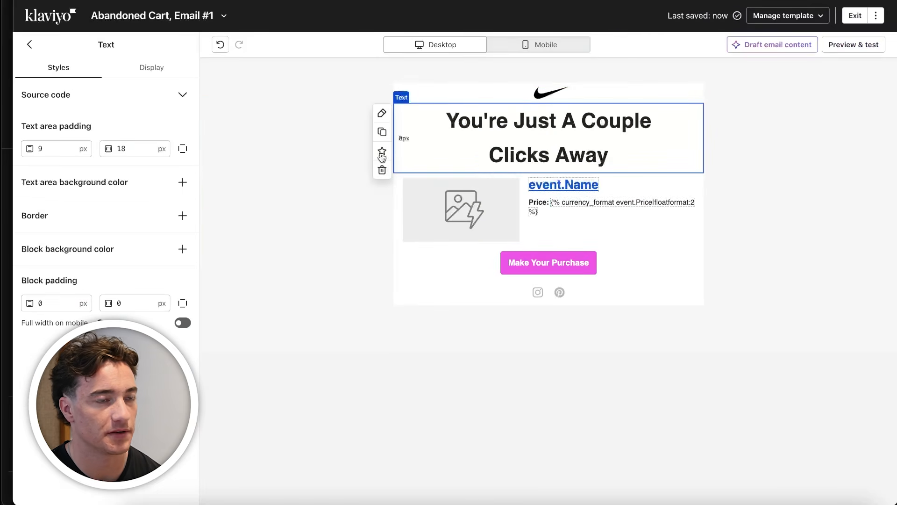
Add a text block below the "Make Your Purchase" button, just above the social links
click(29, 44)
drag(59, 150, 529, 306)
click(448, 290)
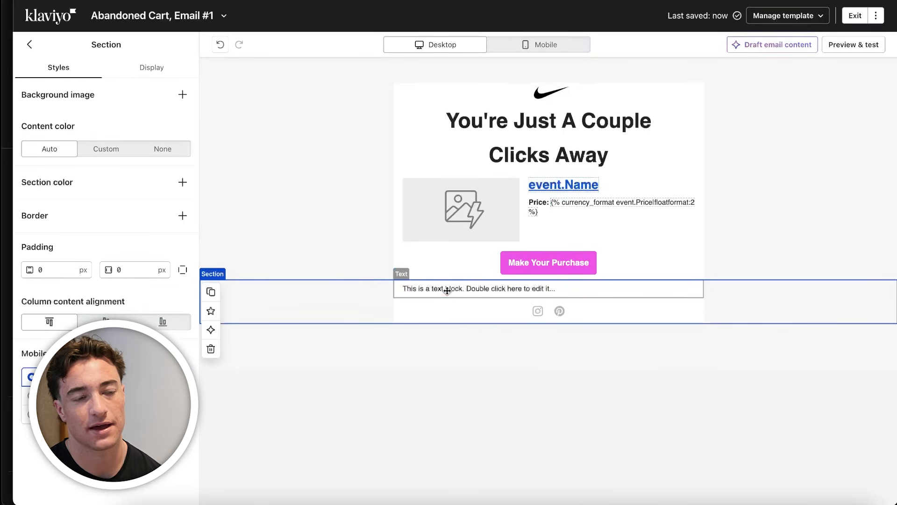
Inspect the "Make Your Purchase" button's settings and its dynamic link address
click(551, 257)
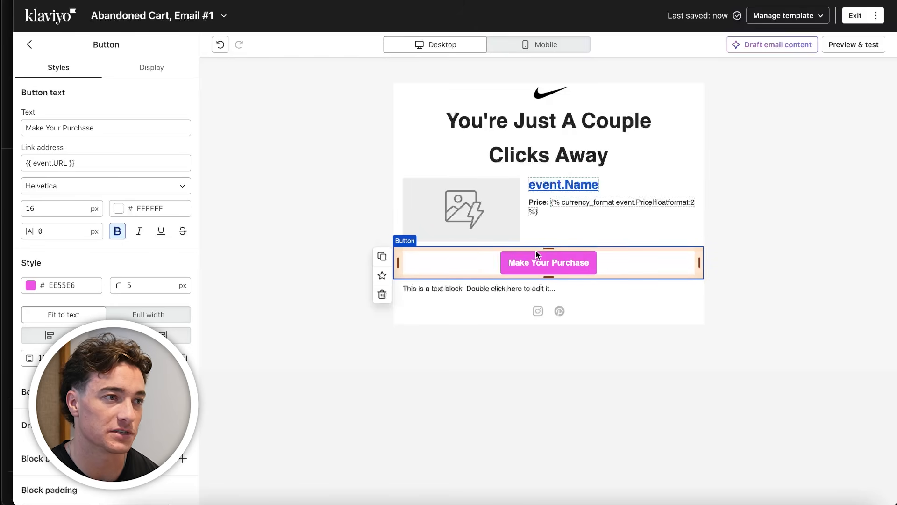
drag(92, 161, 24, 154)
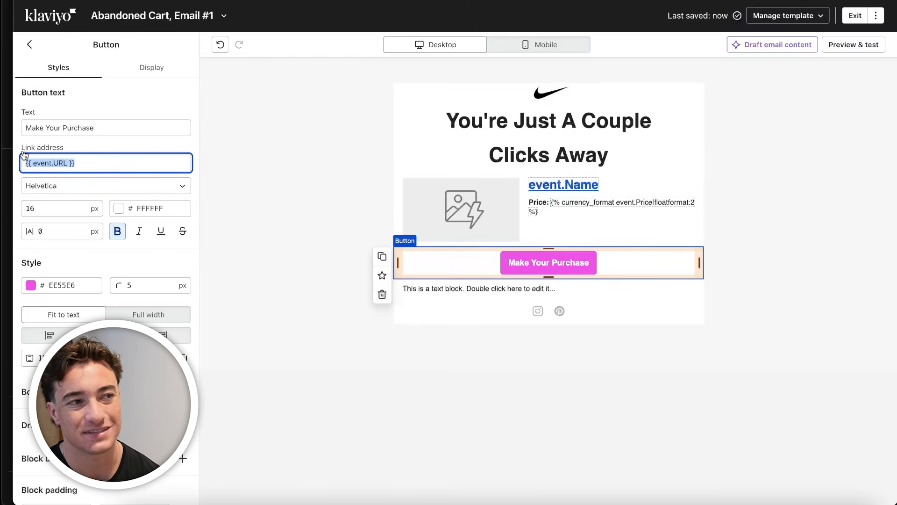
click(28, 45)
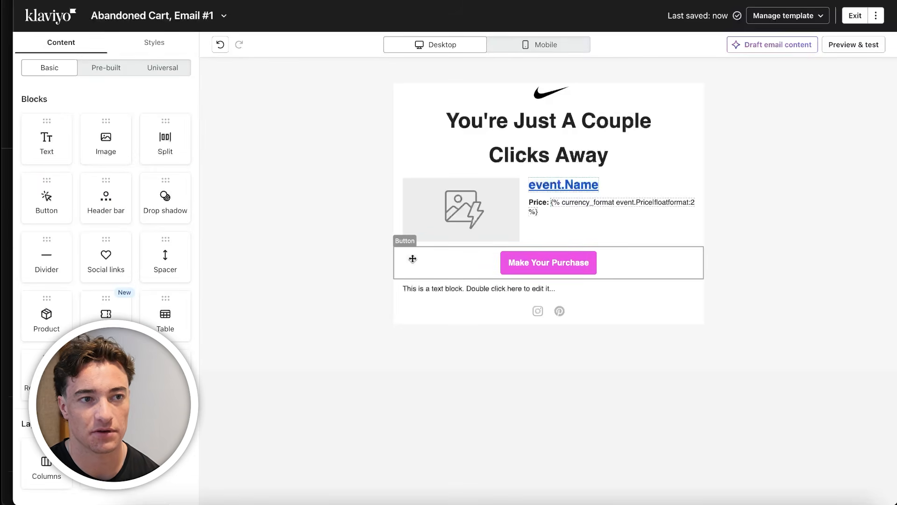
click(528, 267)
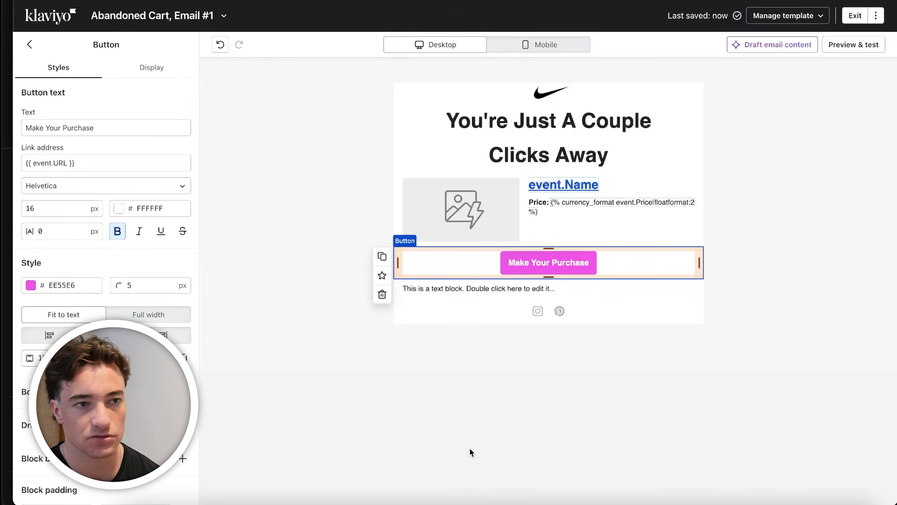
drag(116, 163, 12, 162)
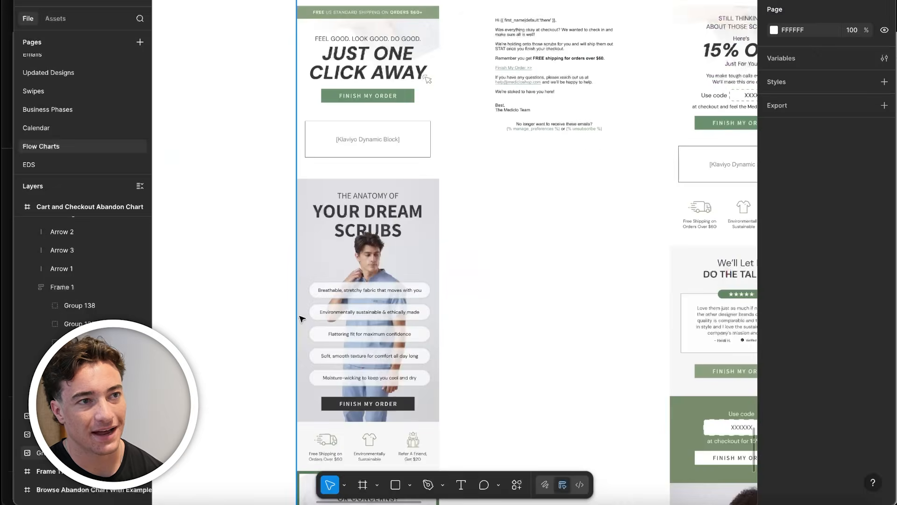
Switch to Figma and examine the Mediclo email's layout, from its header down to the Klaviyo dynamic block placeholder
scroll(299, 316, down, 5)
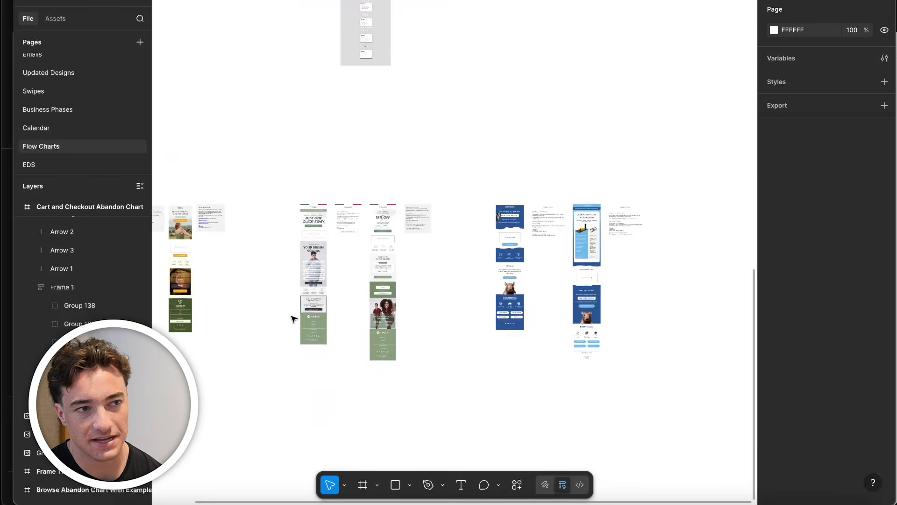
scroll(538, 250, up, 3)
scroll(497, 219, up, 5)
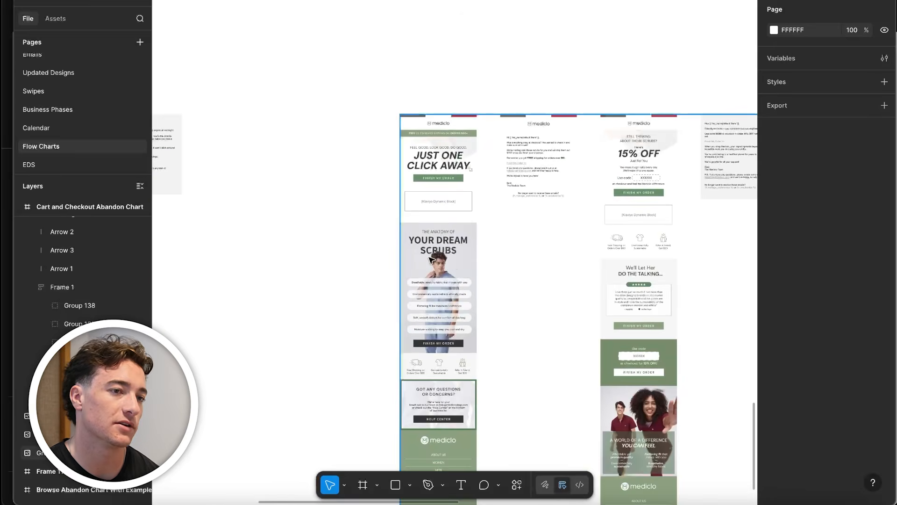
scroll(431, 258, up, 3)
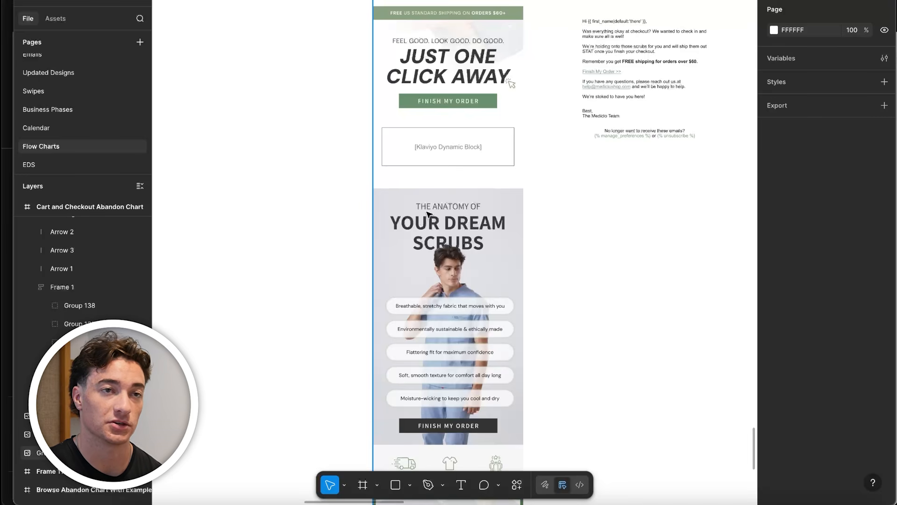
scroll(427, 214, up, 2)
scroll(453, 121, up, 3)
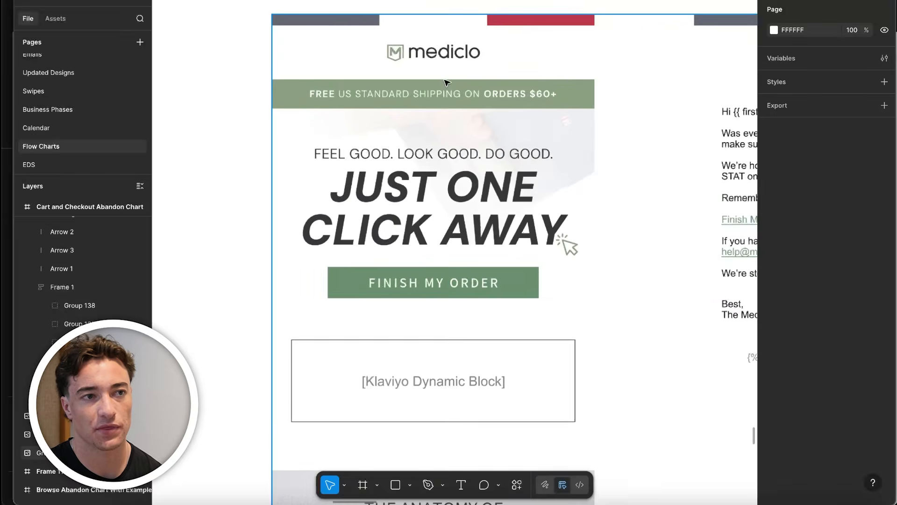
scroll(499, 252, down, 2)
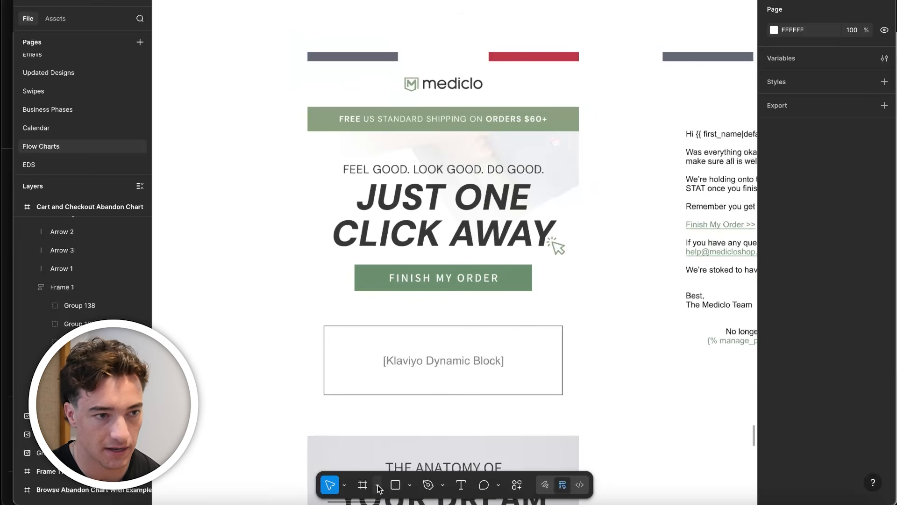
Draw a slice of about 1008 × 923 around the Mediclo header section, from the coloured bars through the "FINISH MY ORDER" button
click(413, 485)
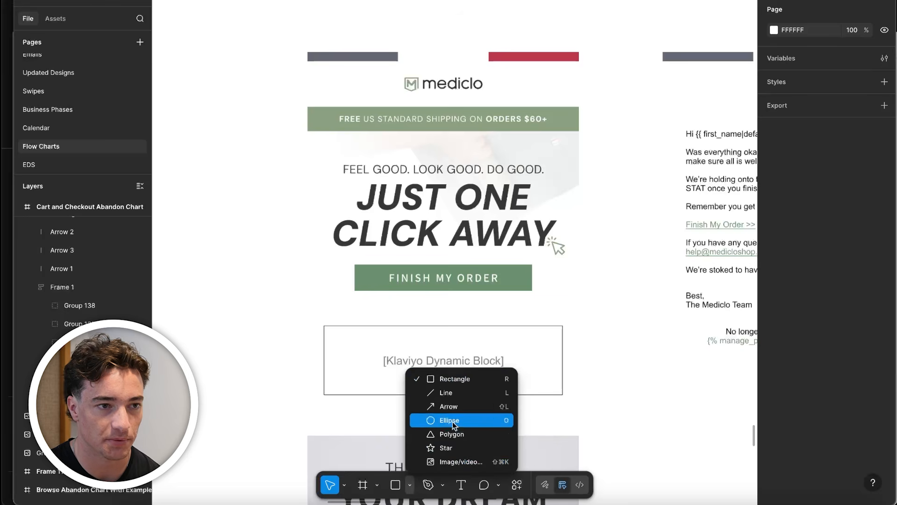
click(380, 482)
click(381, 483)
click(390, 461)
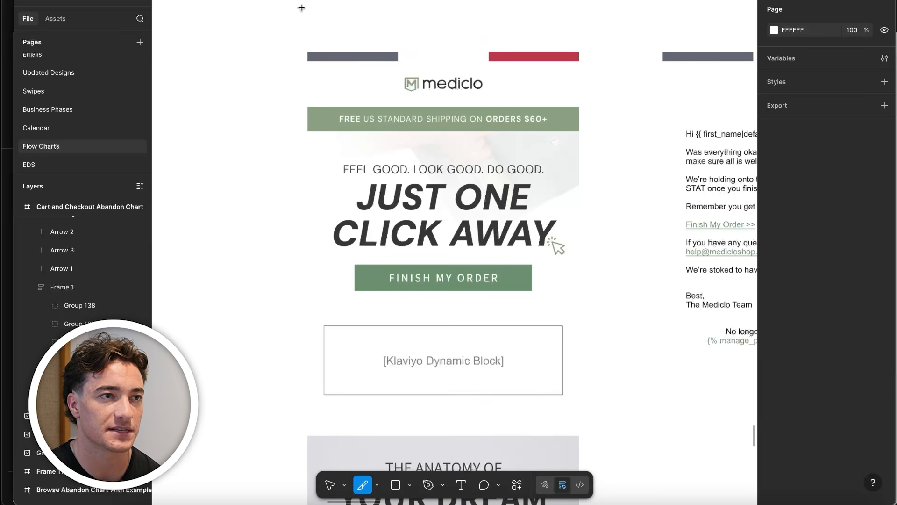
drag(308, 52, 578, 300)
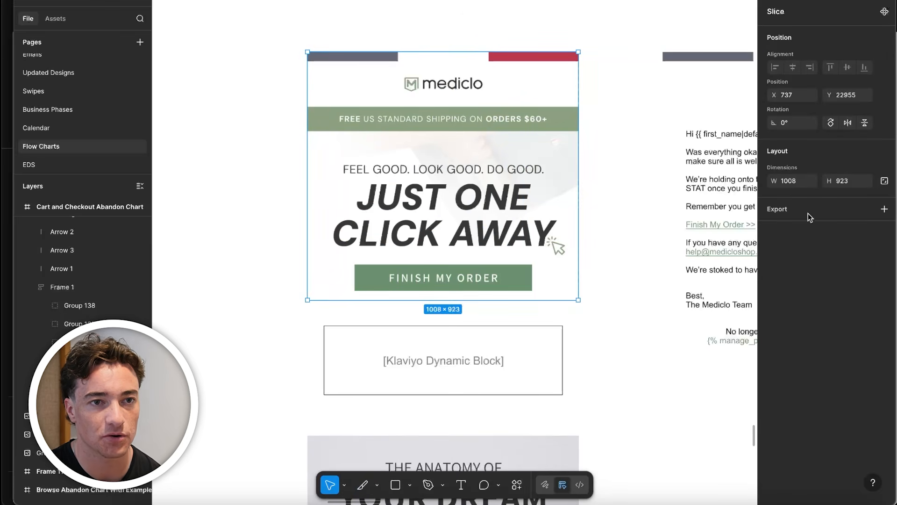
Export the header slice as a 1x PNG named fcwewe.png to Downloads
click(884, 209)
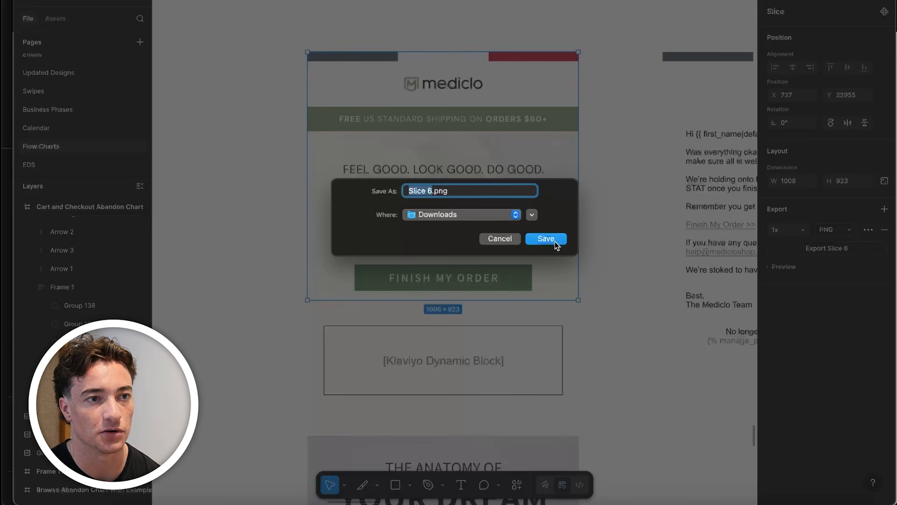
click(554, 241)
click(416, 278)
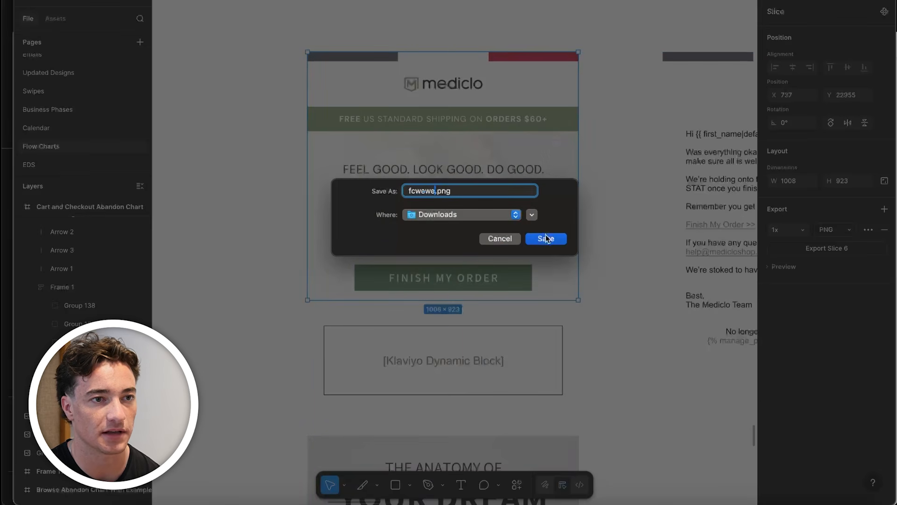
click(549, 236)
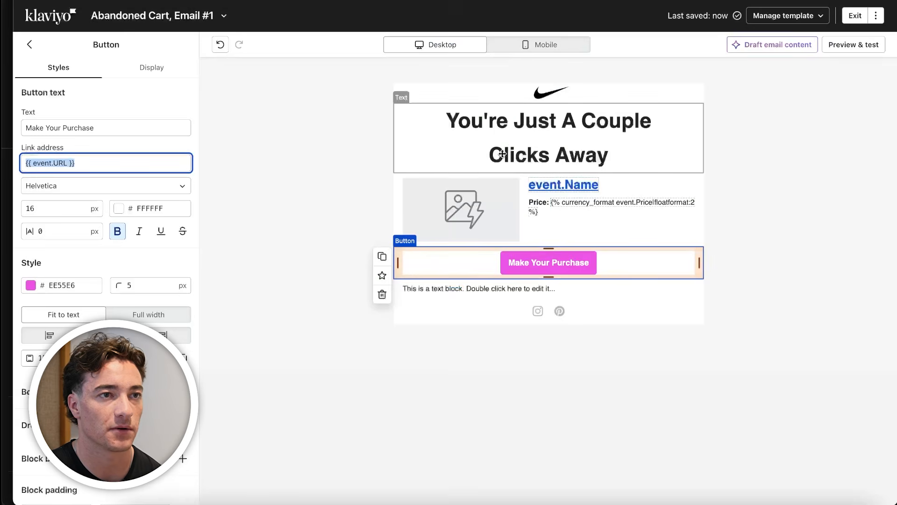
Return to Klaviyo and delete the headline text block and the Nike logo image block above the product block
click(502, 154)
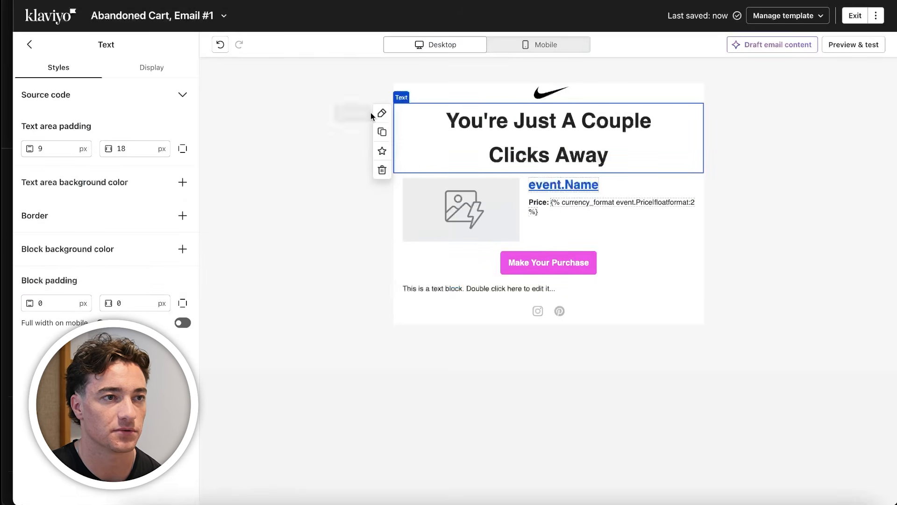
click(382, 168)
click(479, 93)
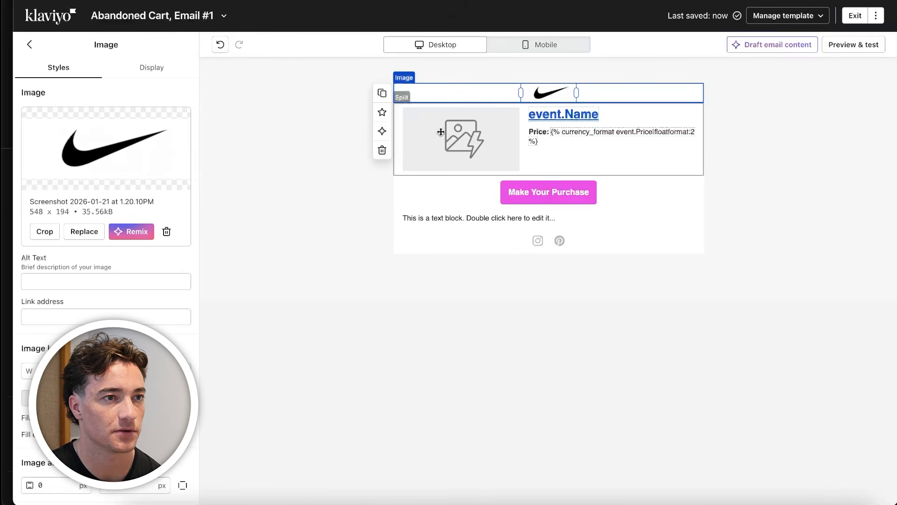
click(382, 150)
Add an image block above the dynamic product block and upload fcwewe.png from Downloads into it
drag(105, 140, 545, 106)
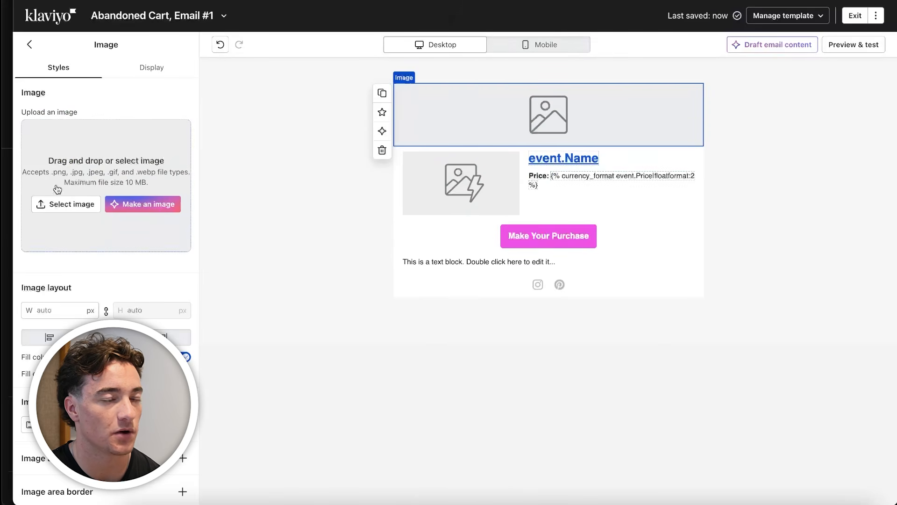
click(66, 204)
click(115, 68)
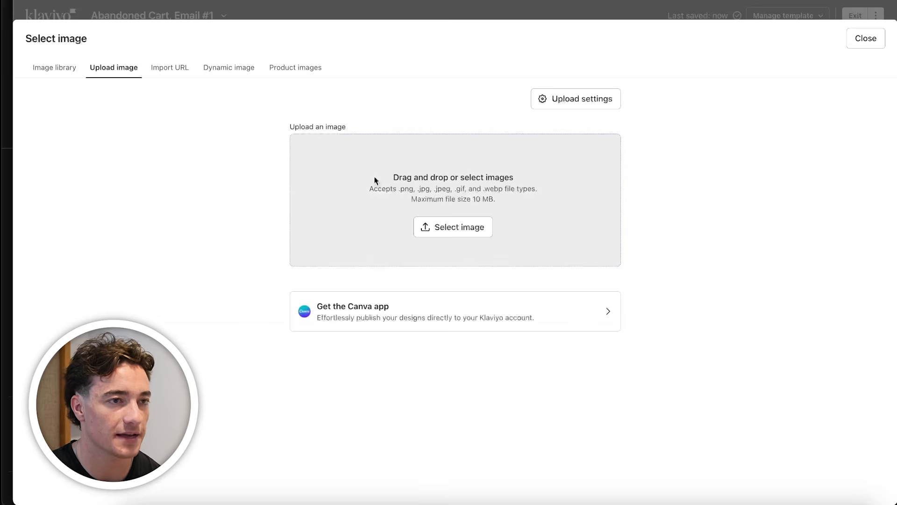
click(374, 180)
double_click(663, 160)
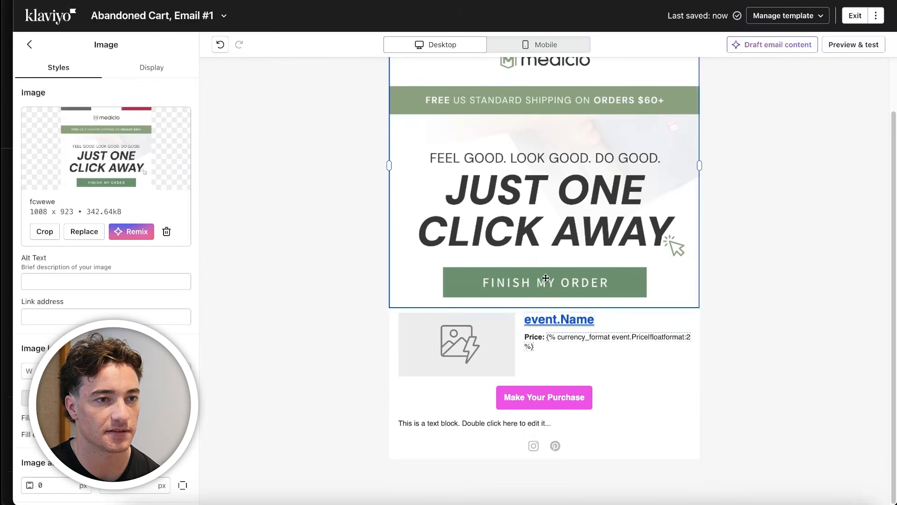
Copy the "Make Your Purchase" button's link and set it as the header image's link address, {{ event.URL }}
click(537, 391)
triple_click(76, 163)
key(ctrl+c)
click(435, 262)
click(90, 315)
key(ctrl+v)
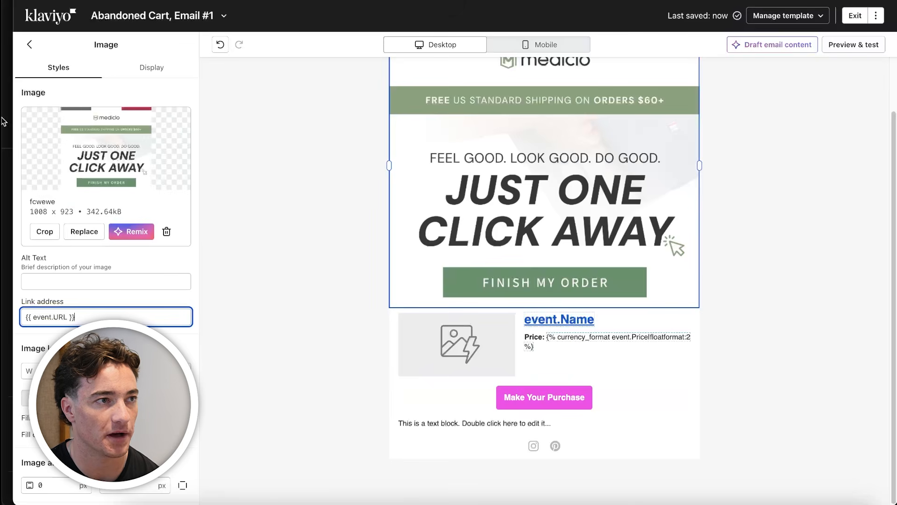
click(31, 45)
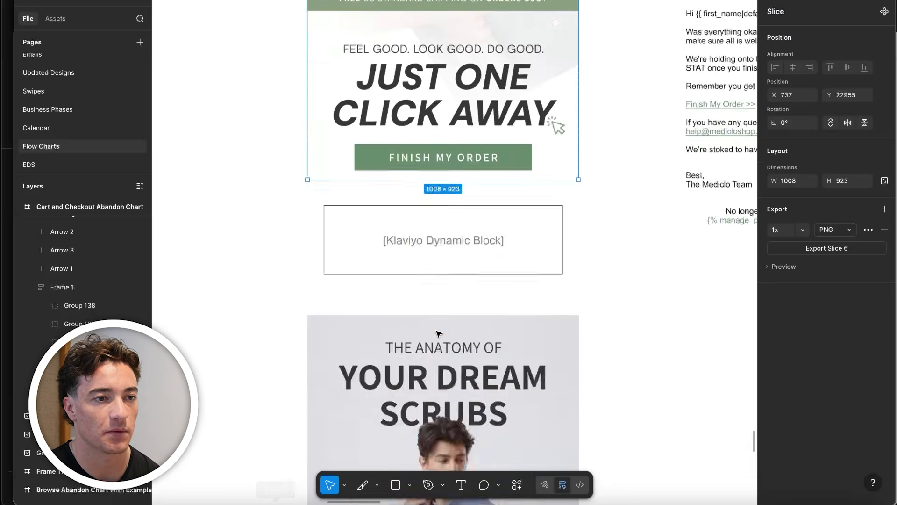
In Figma, draw a slice of about 1002 × 1711 around the "Your Dream Scrubs" section down to its "FINISH MY ORDER" button
scroll(468, 233, down, 10)
scroll(461, 224, down, 3)
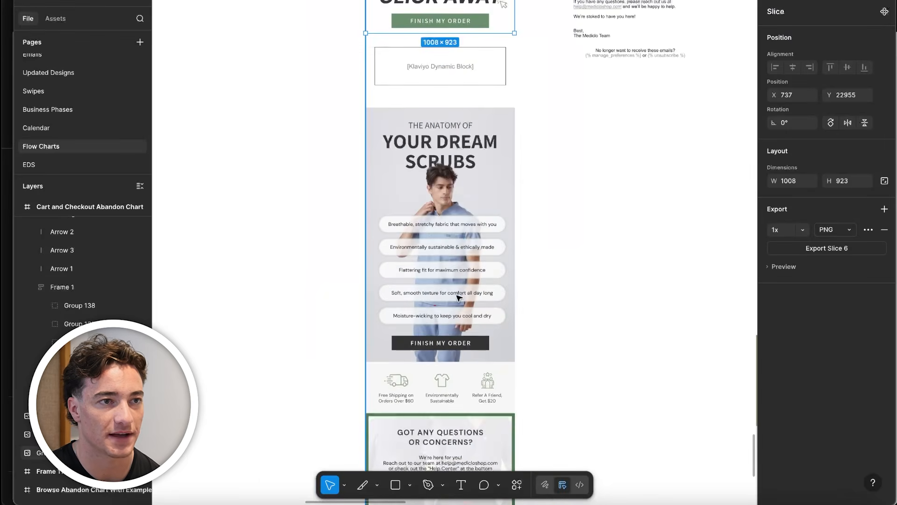
scroll(460, 224, up, 5)
scroll(409, 406, up, 2)
key(s)
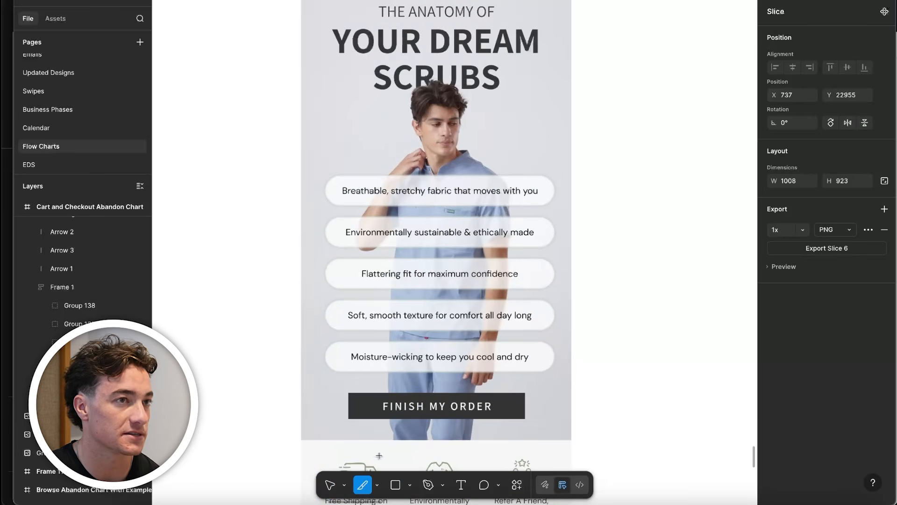
drag(301, 0, 569, 439)
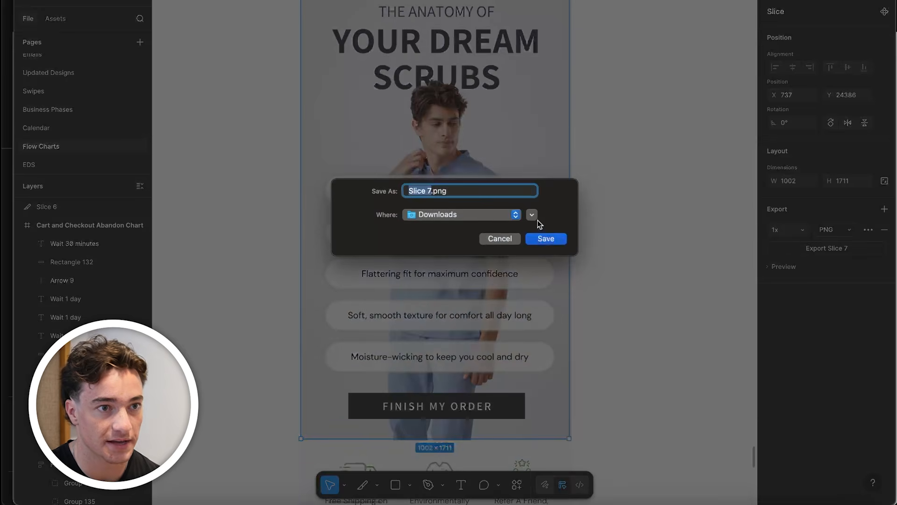
Export the scrubs section slice as a 1x PNG named ccvew.png to Downloads
click(545, 238)
click(408, 275)
text(ccvew.png)
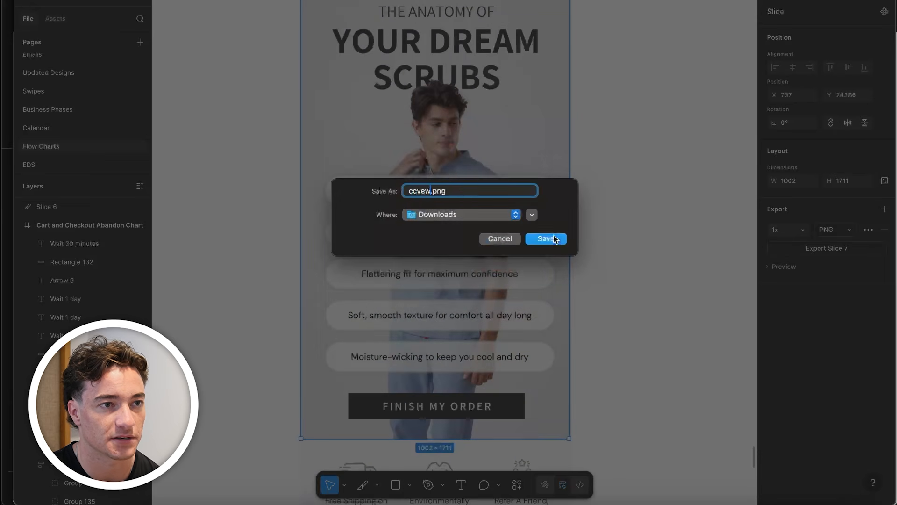
click(555, 240)
Draw a slice of about 1002 × 1022 from below the scrubs section through the green-bordered "Help Center" panel
scroll(521, 371, down, 10)
scroll(522, 369, up, 4)
drag(454, 98, 448, 222)
scroll(453, 423, down, 2)
scroll(446, 422, down, 2)
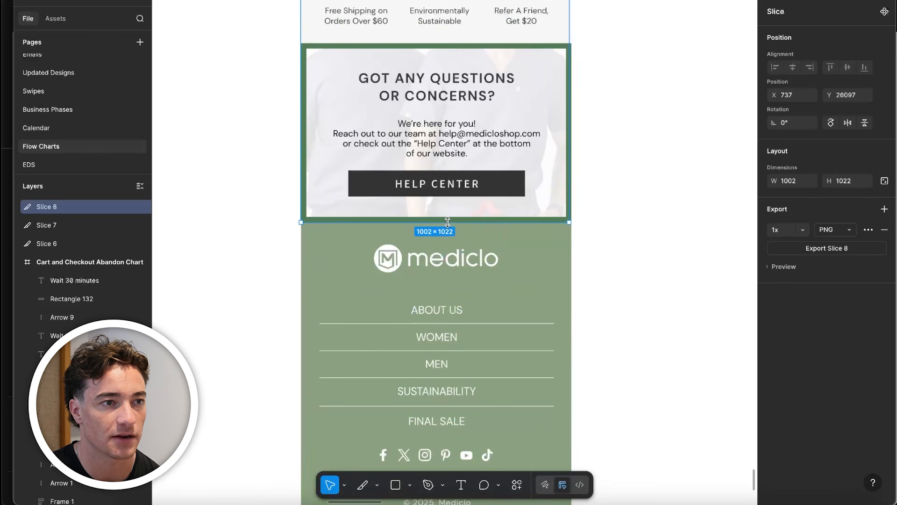
Export the benefits and Help Center slice as a 1x PNG named bvdfb.png
click(805, 253)
text(bvdfb.png)
click(531, 239)
Return to Klaviyo and put a copy of the header image below the product block, removing the text block and "Make Your Purchase" button
click(242, 503)
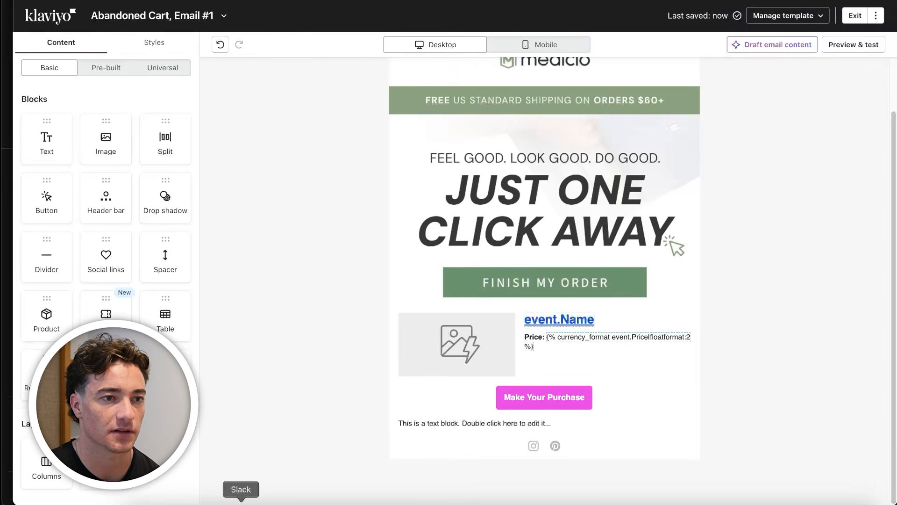
drag(524, 306, 535, 425)
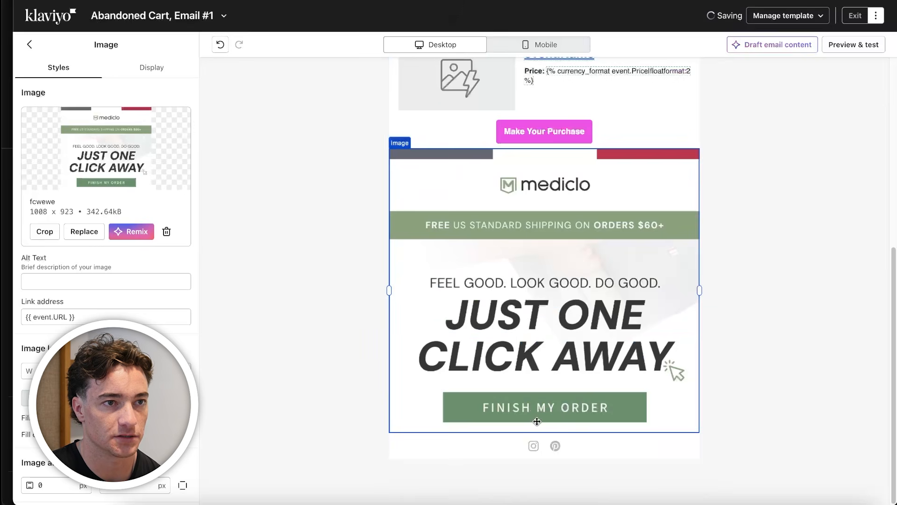
click(524, 130)
click(377, 162)
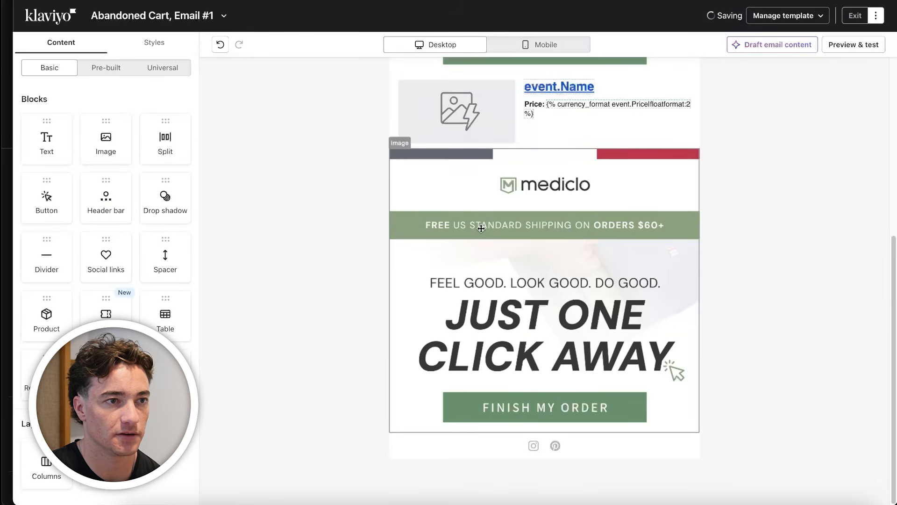
Replace the copied header image below the product block with the compressed version of ccvew.png
click(84, 232)
click(115, 69)
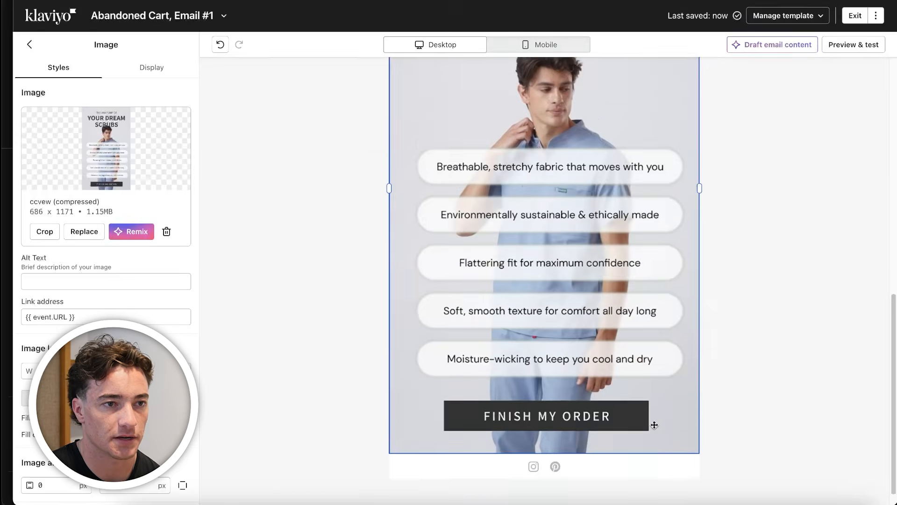
scroll(678, 172, up, 8)
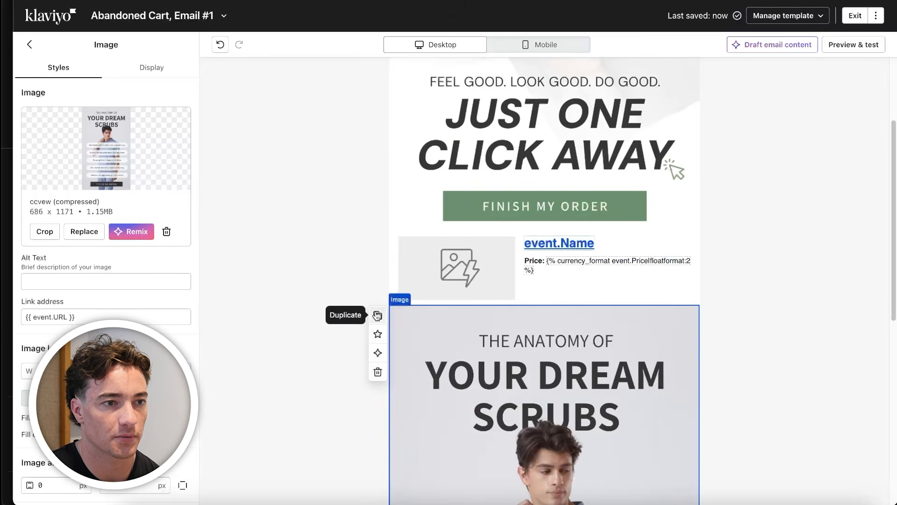
Duplicate the scrubs image block and replace the lower copy's image with the original version of bvdfb.png
scroll(495, 369, down, 5)
scroll(528, 312, down, 4)
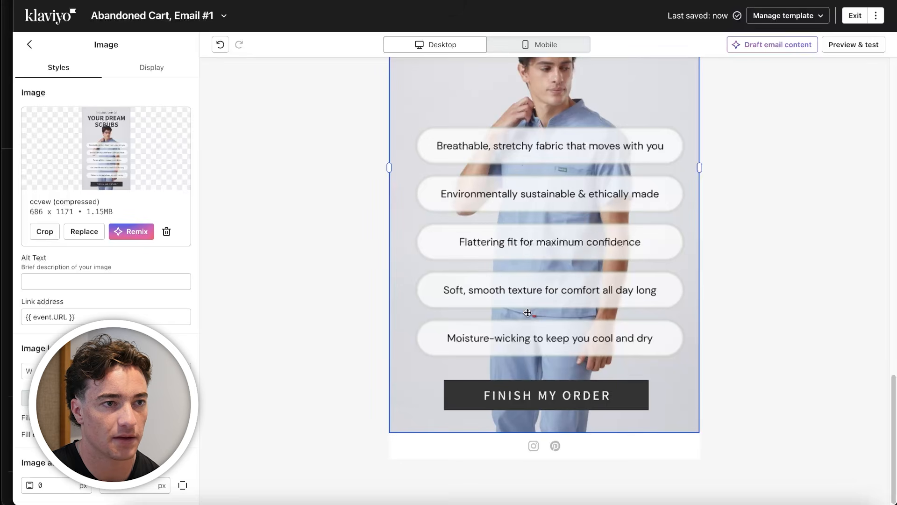
click(77, 234)
click(136, 70)
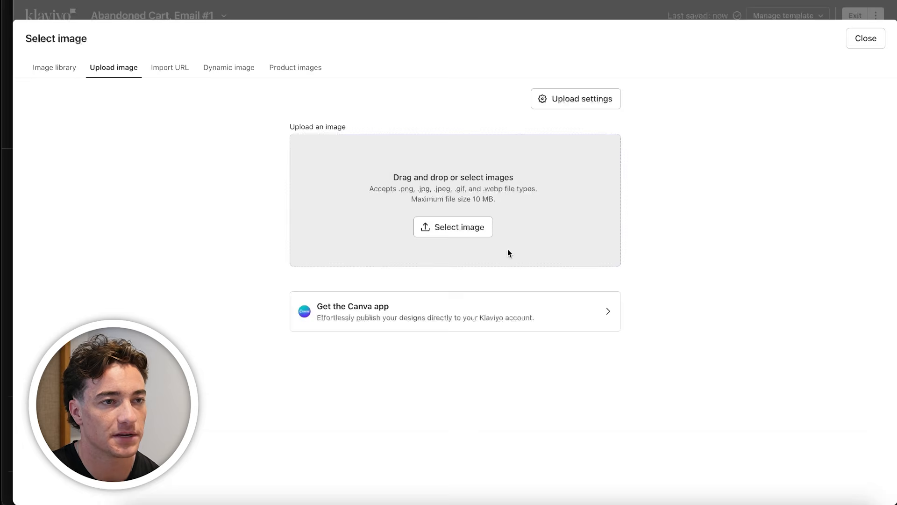
click(453, 227)
scroll(365, 271, down, 2)
scroll(365, 271, up, 2)
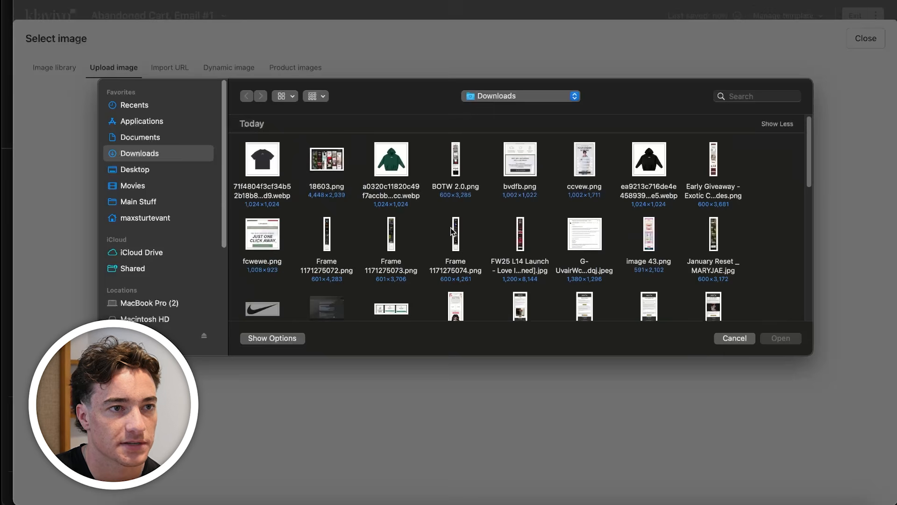
double_click(522, 161)
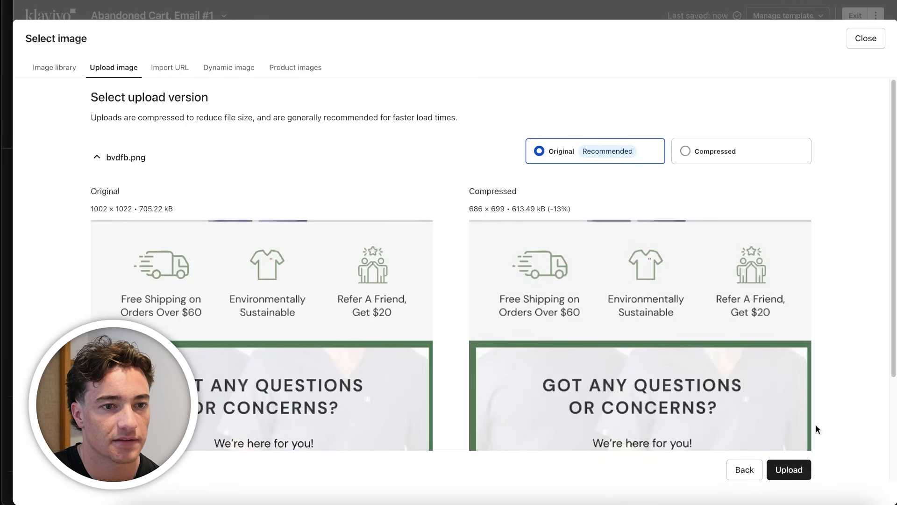
click(779, 470)
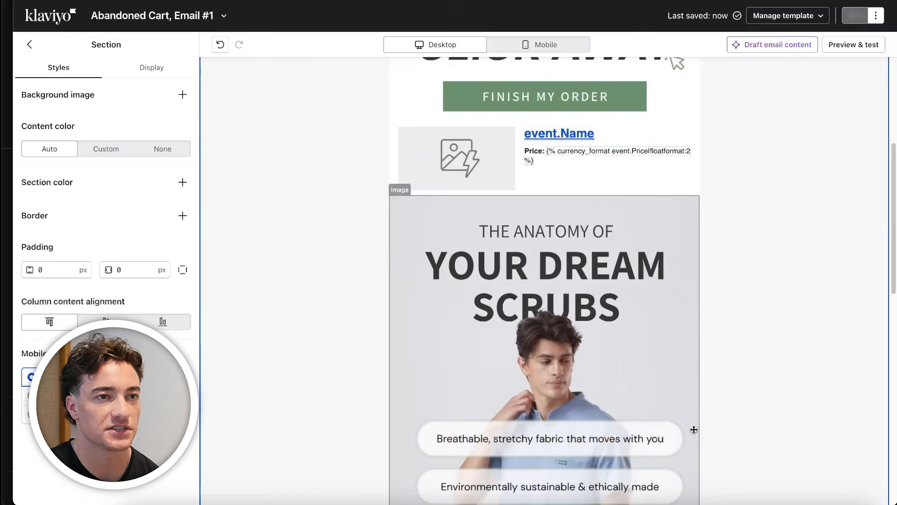
Preview the email on desktop and examine the header, product block, scrubs and Help Center sections
scroll(687, 428, up, 5)
scroll(677, 420, down, 5)
scroll(699, 240, up, 5)
click(856, 46)
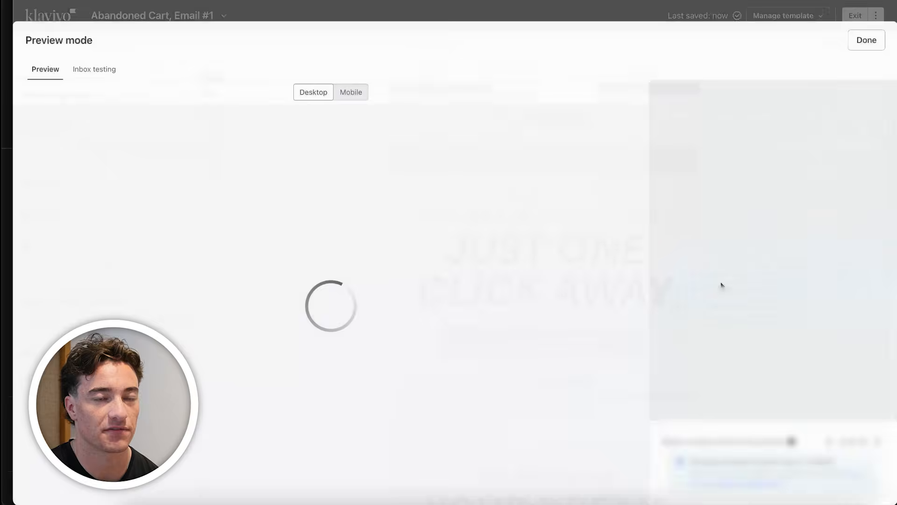
scroll(310, 290, down, 4)
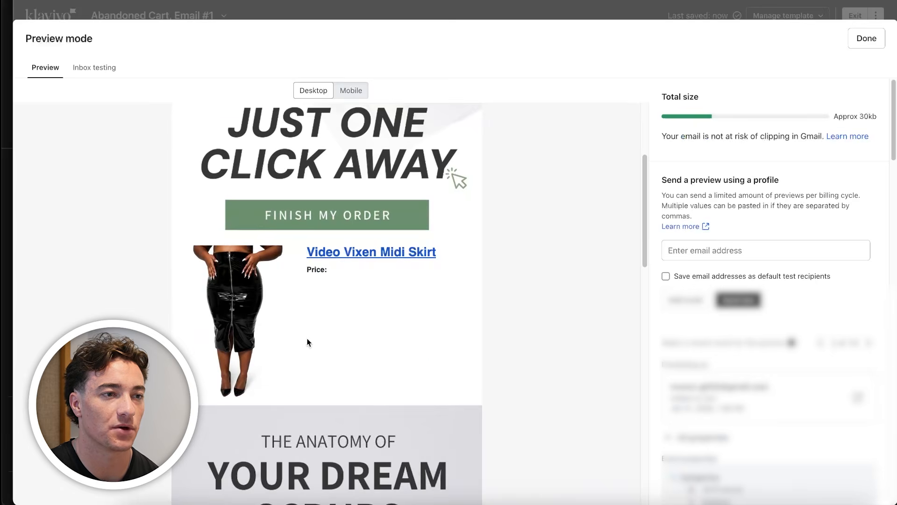
scroll(307, 448, down, 5)
scroll(307, 454, up, 5)
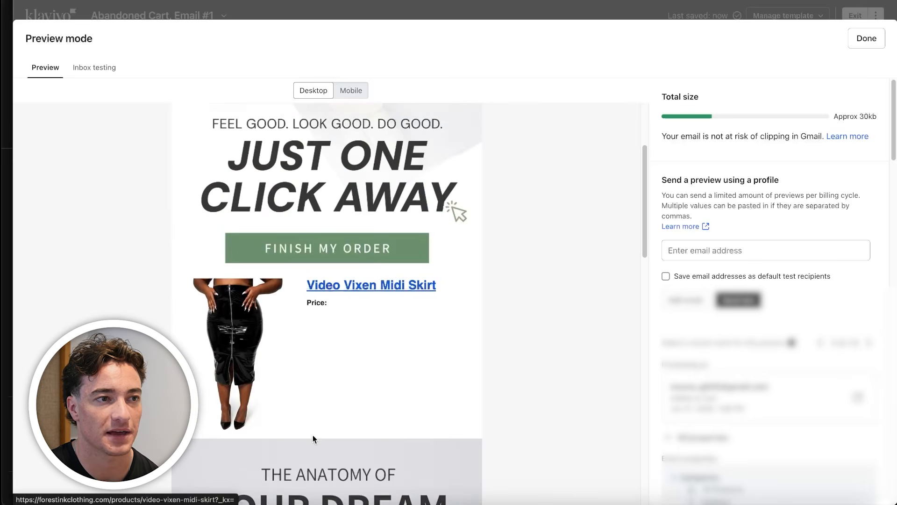
scroll(313, 435, up, 3)
scroll(391, 431, down, 12)
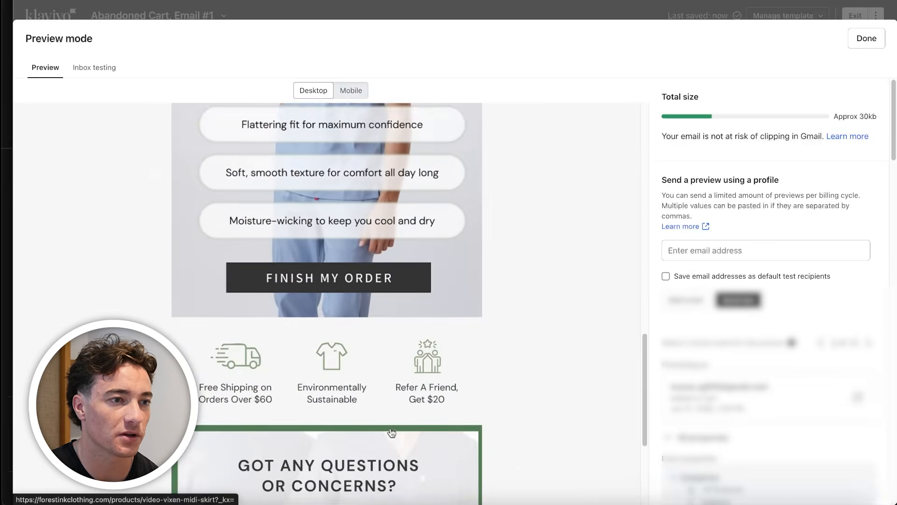
scroll(391, 431, down, 3)
scroll(391, 430, up, 10)
click(865, 39)
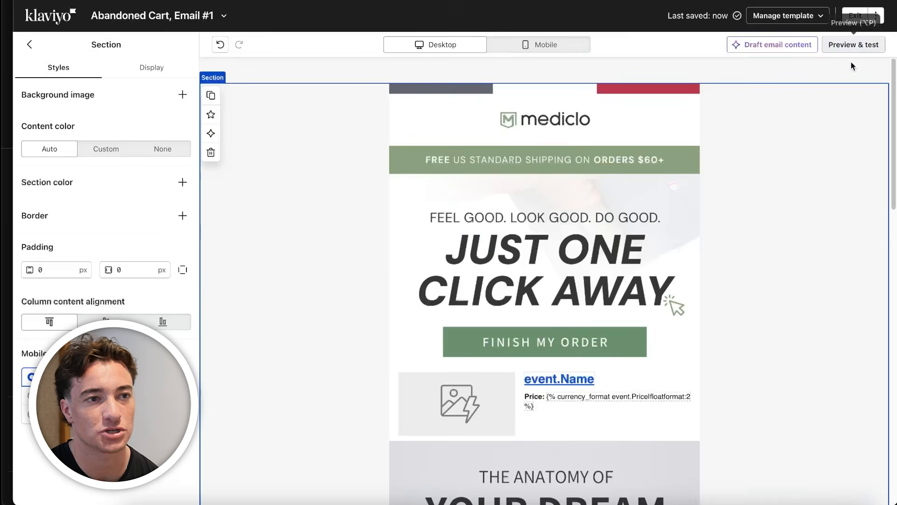
Copy the header image's link address and apply {{ event.URL }} as the scrubs image's link address
click(515, 261)
scroll(581, 370, down, 7)
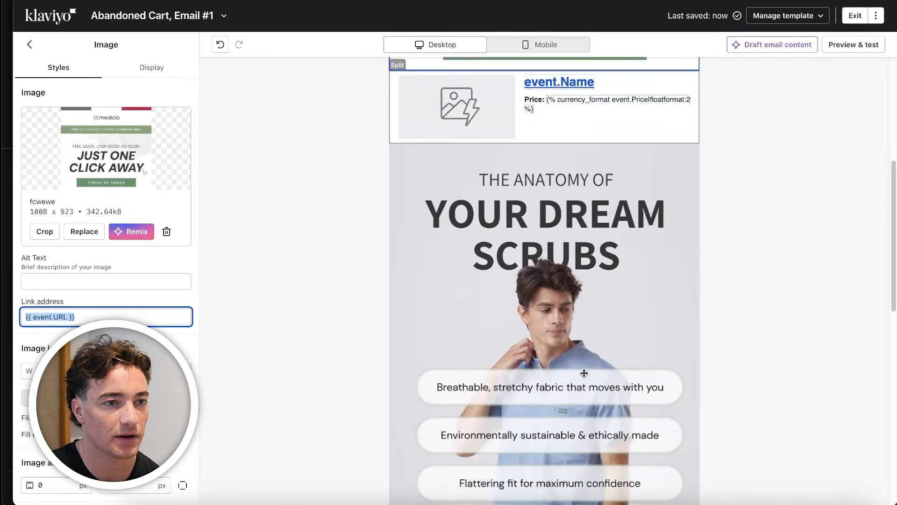
click(581, 371)
scroll(549, 420, down, 10)
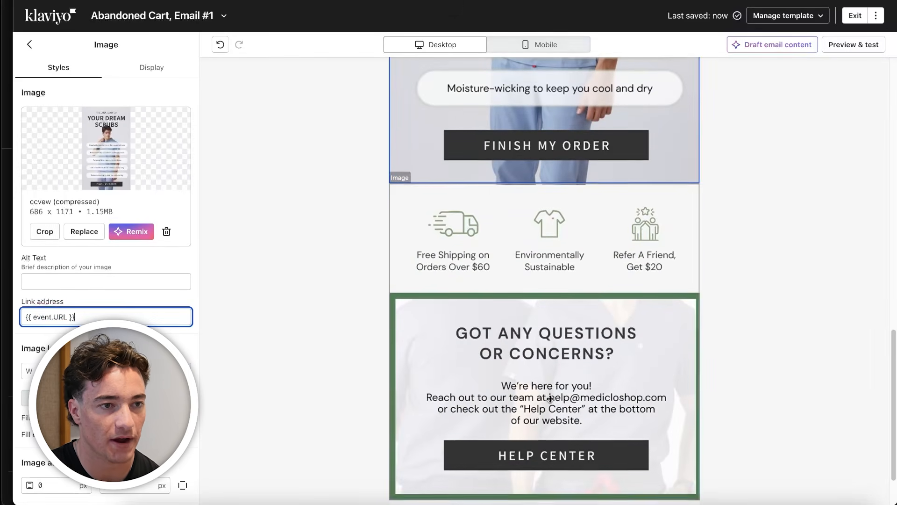
Set the Help Center image's link address to the placeholder "Support Link"
click(523, 395)
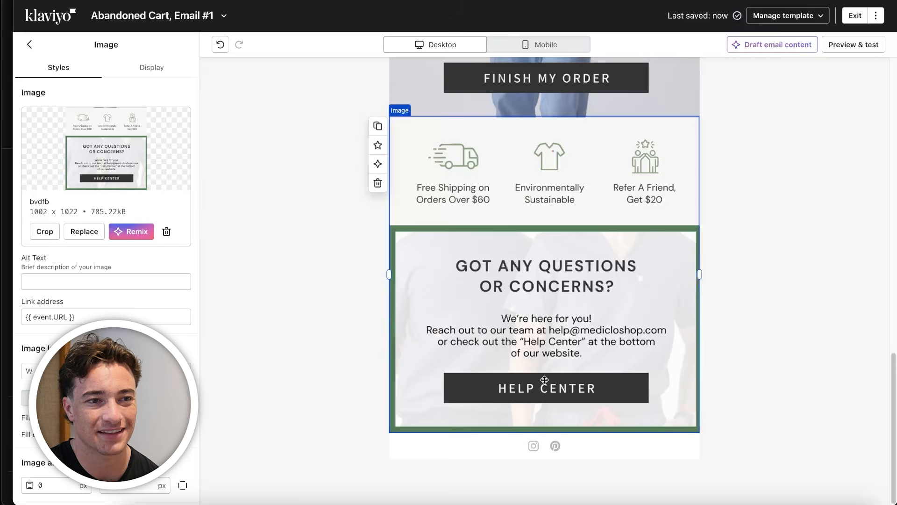
click(25, 312)
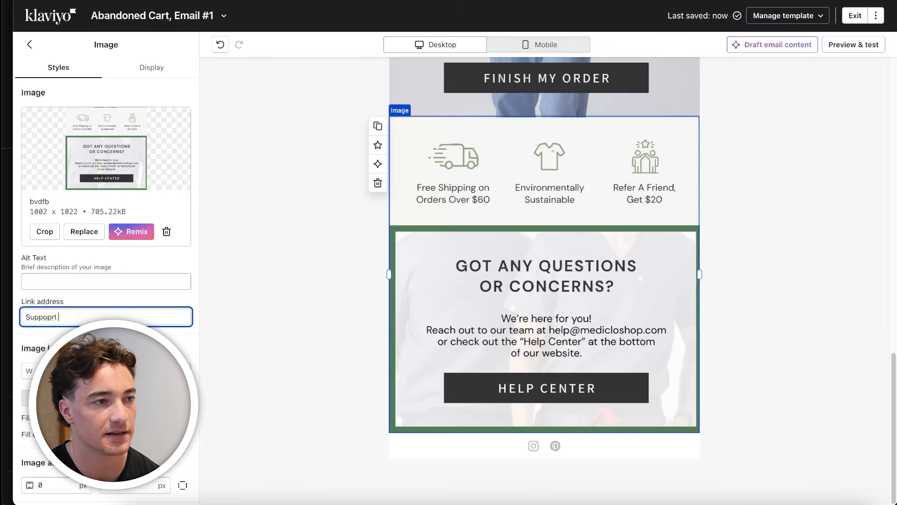
scroll(259, 353, up, 18)
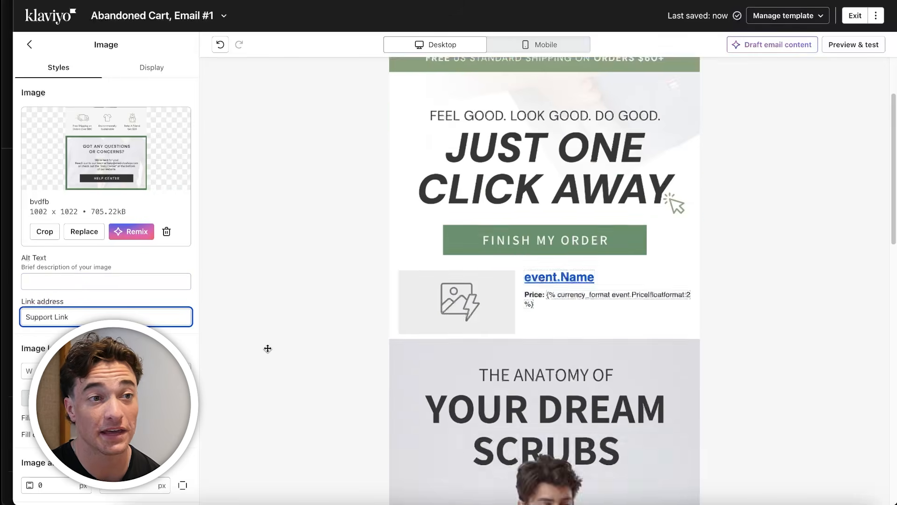
scroll(536, 390, down, 4)
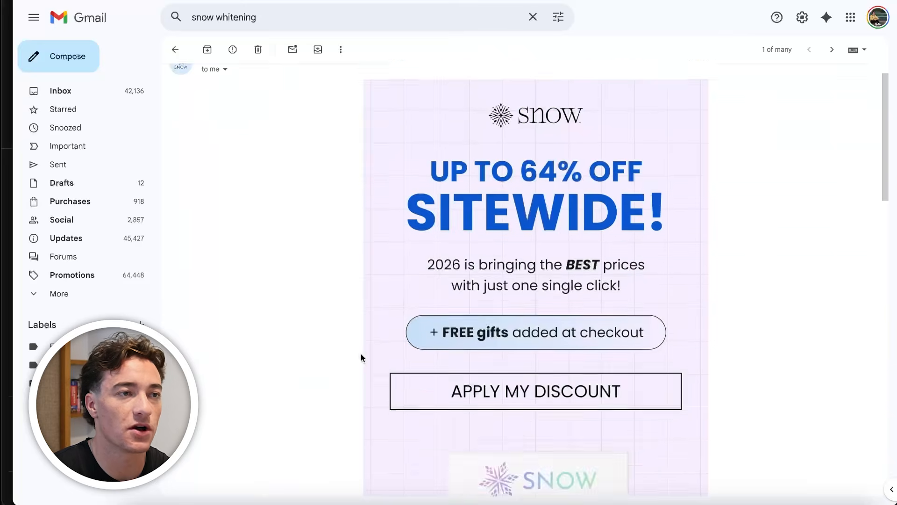
Switch to Gmail and examine the SNOW Oral Care sale email from its hero section down to its footer buttons
scroll(370, 350, down, 5)
scroll(377, 346, up, 6)
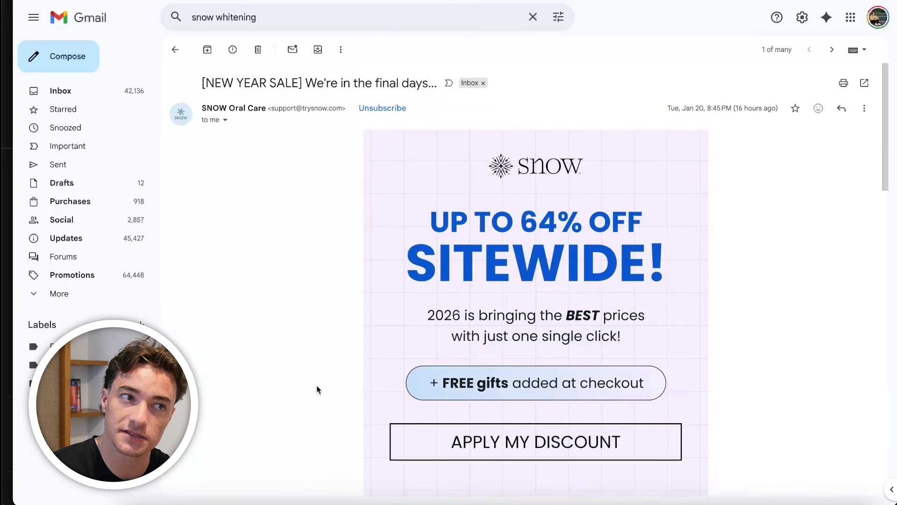
scroll(591, 189, down, 2)
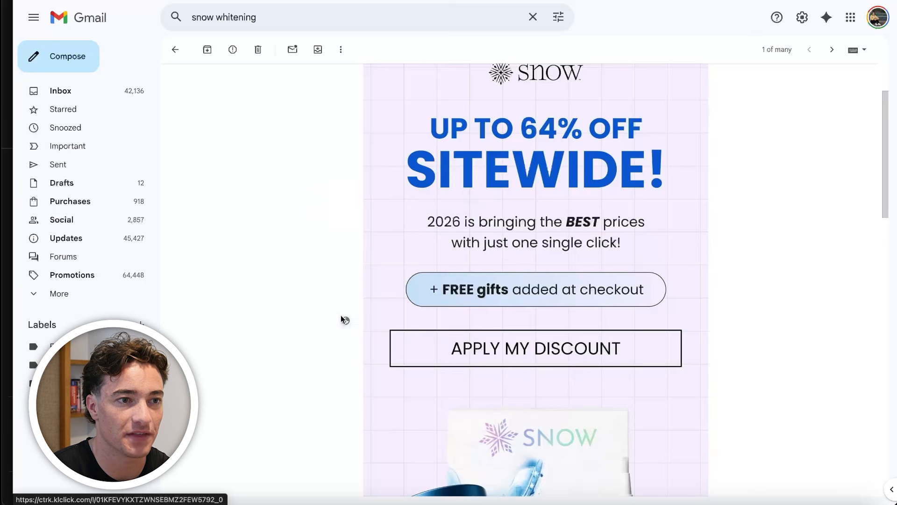
scroll(381, 368, down, 2)
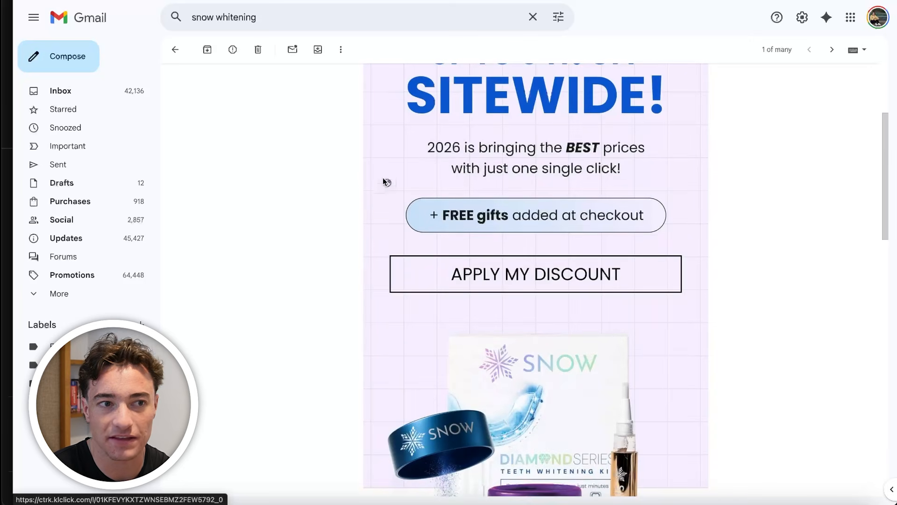
scroll(525, 368, down, 10)
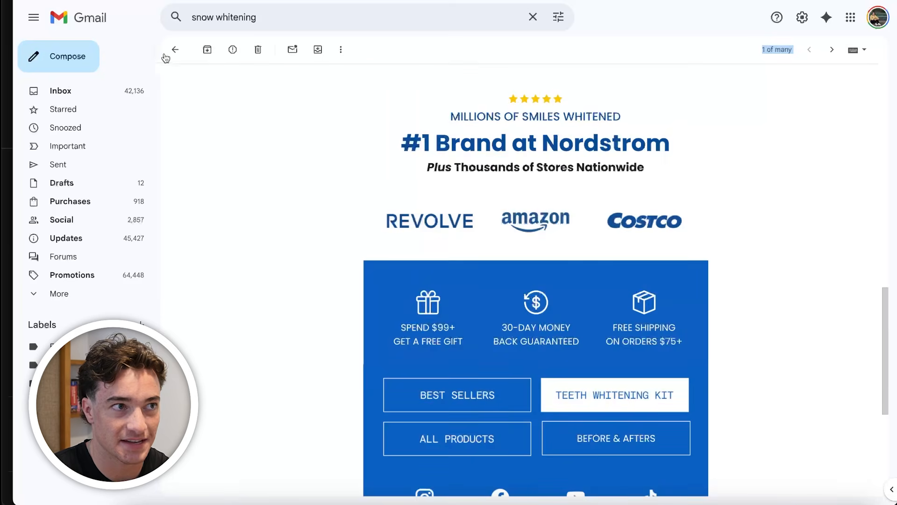
Return to the Gmail search results and examine the SNOW Oral Care email "Your Smile Might Still Need Help"
click(175, 49)
click(455, 271)
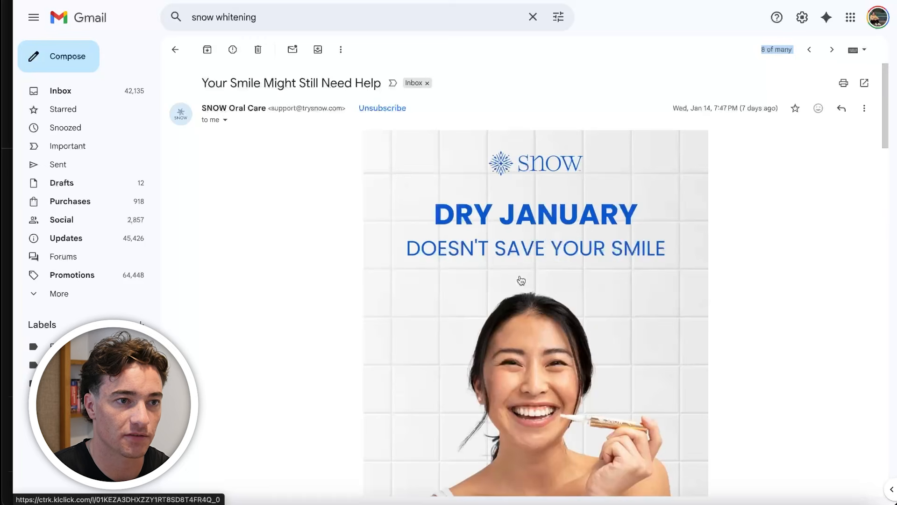
scroll(489, 342, down, 7)
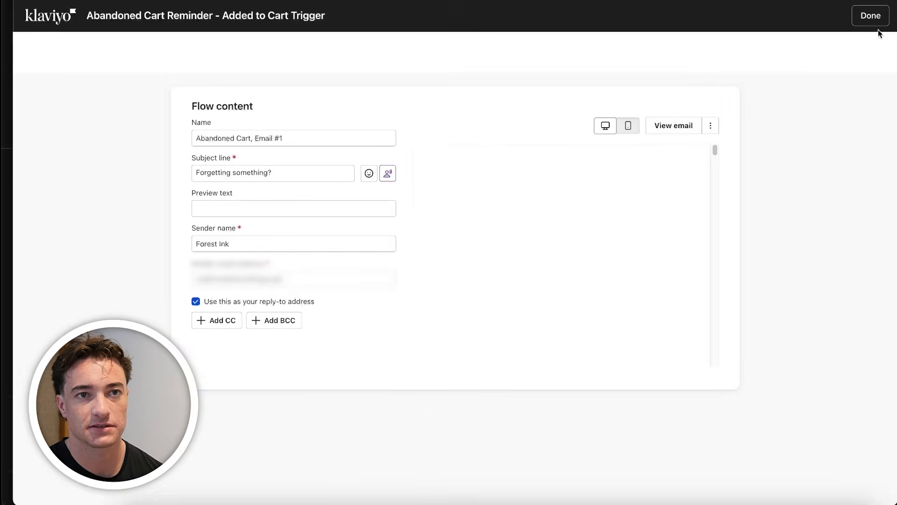
Switch back to Klaviyo, return to the flow and open the details of Abandoned Cart, Email #2
click(881, 19)
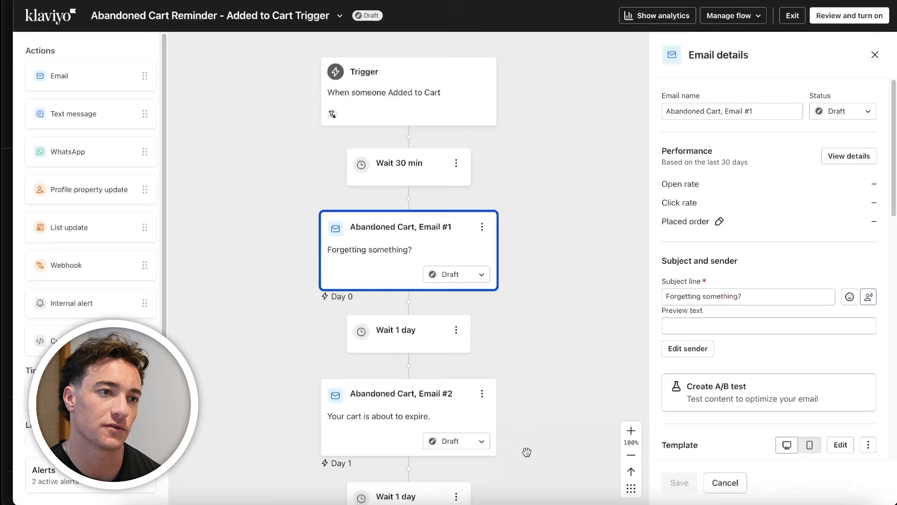
drag(526, 453, 437, 351)
click(401, 324)
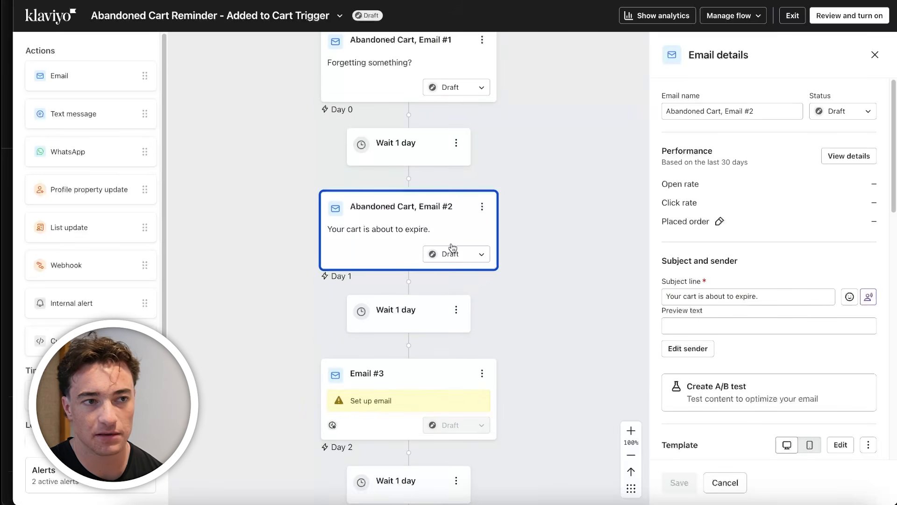
scroll(786, 453, down, 8)
scroll(795, 415, up, 5)
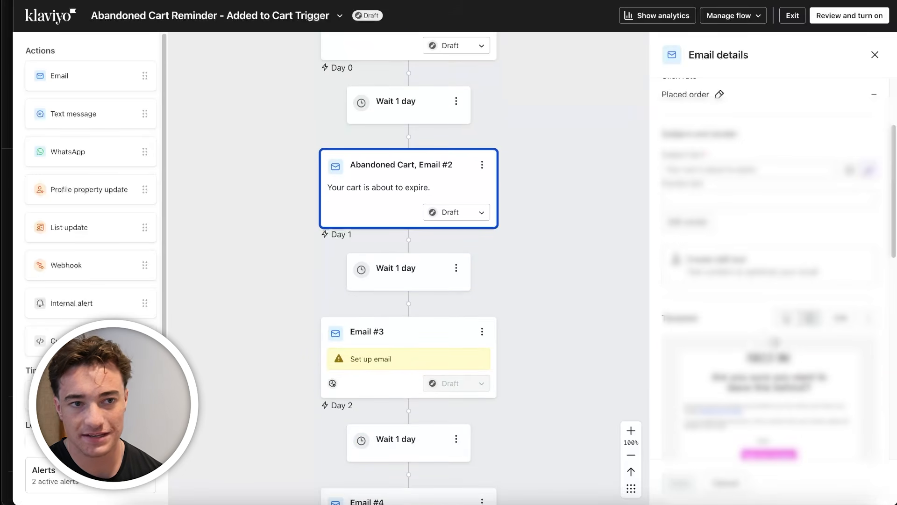
Change Email #2's template to a plain text-based email and open its message content for editing
scroll(815, 351, down, 2)
click(869, 235)
scroll(869, 262, up, 1)
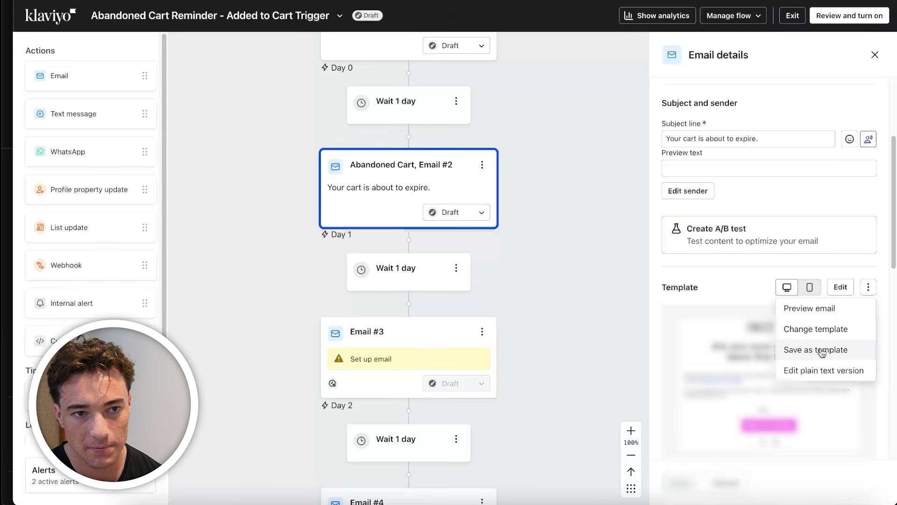
click(835, 332)
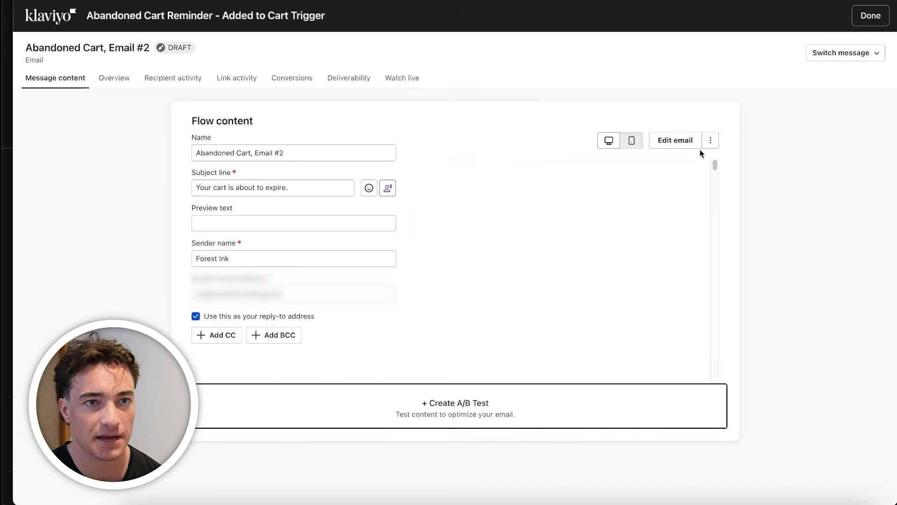
click(710, 141)
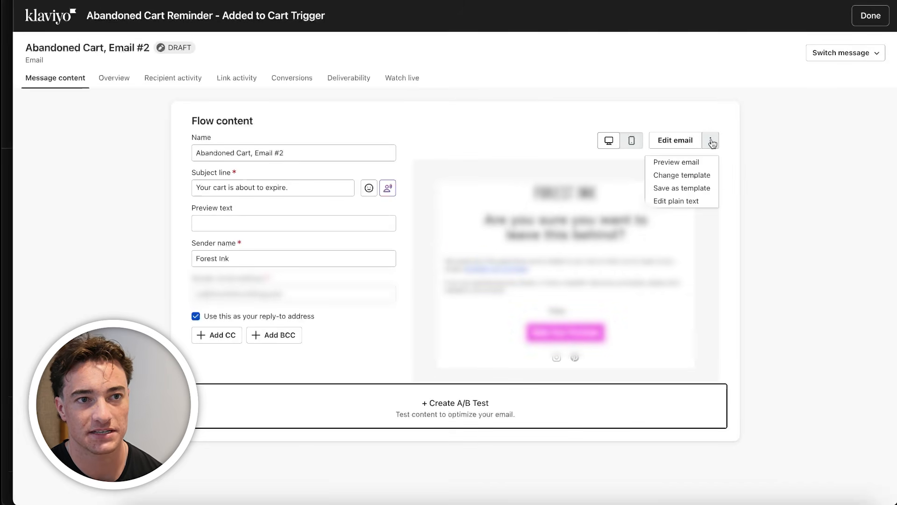
click(703, 176)
click(490, 241)
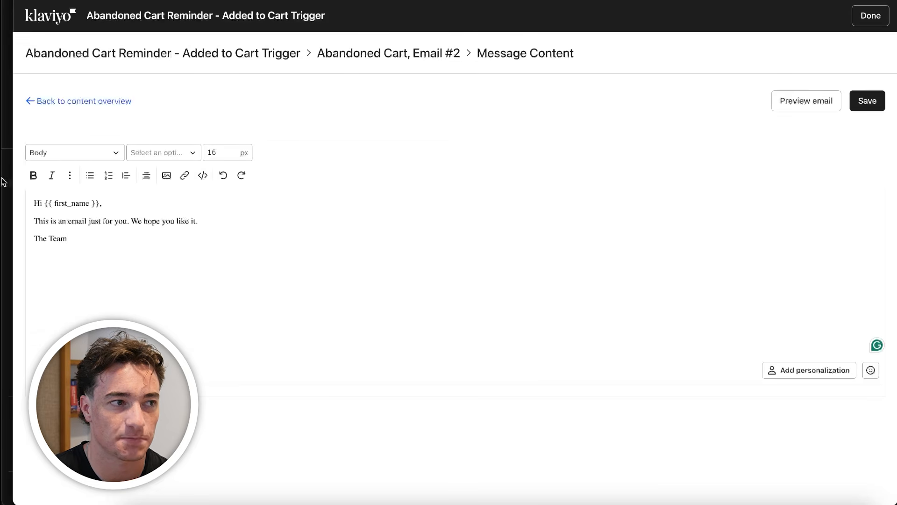
Switch to Figma and examine the text-only Mediclo checkout email beside the Email #1 design
click(277, 503)
scroll(403, 354, up, 3)
scroll(482, 243, down, 5)
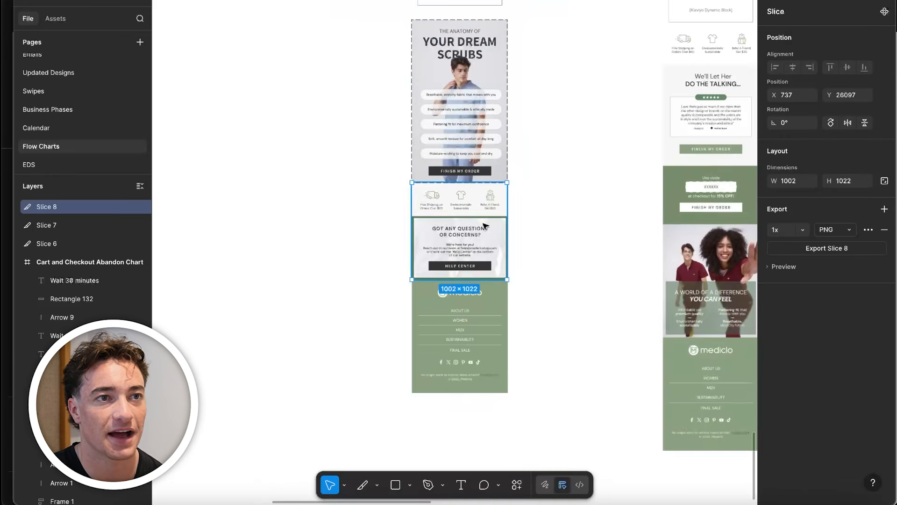
scroll(486, 226, up, 5)
scroll(307, 234, up, 10)
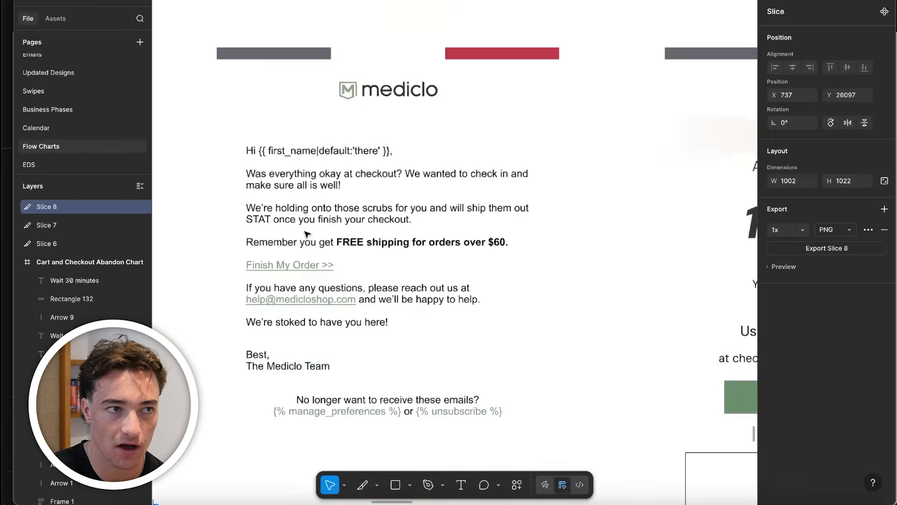
scroll(306, 234, up, 5)
Back in Klaviyo, replace Email #2's greeting with "Hey there!" and add the line "You left your item behind." below it
click(200, 501)
drag(197, 220, 84, 221)
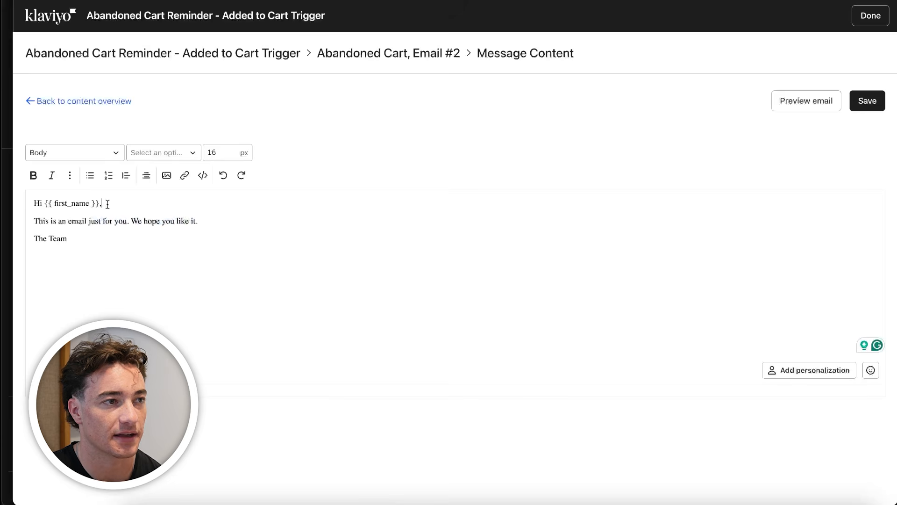
triple_click(108, 204)
text(Hey there!)
key(Return)
text(You left you)
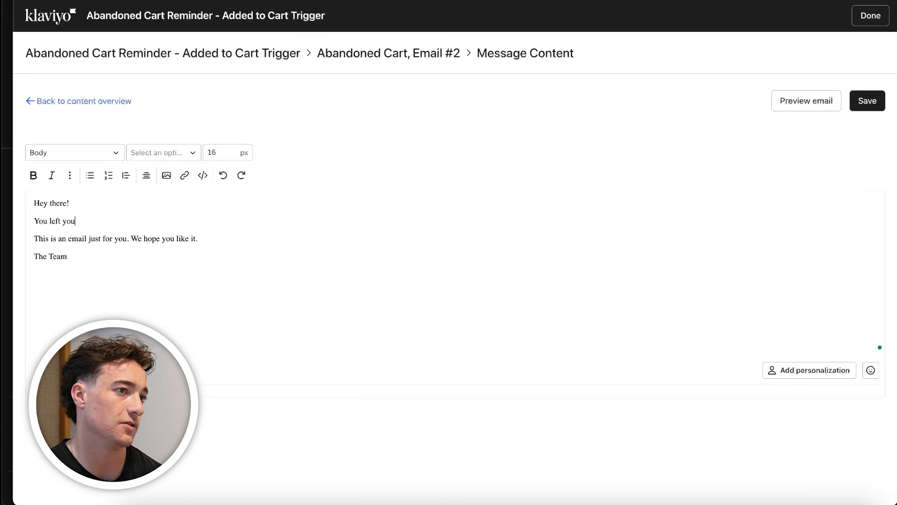
text(r item behind.)
Add the line "Click Here To Finish Your Order" and delete the placeholder sentence "This is an email just for you. We hope you like it."
key(Return)
text(Click Here To )
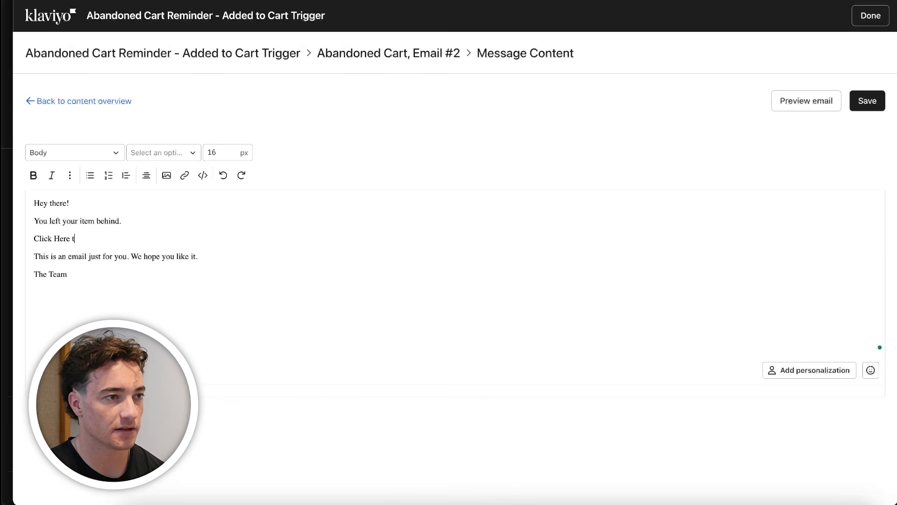
text(Finish Your Order)
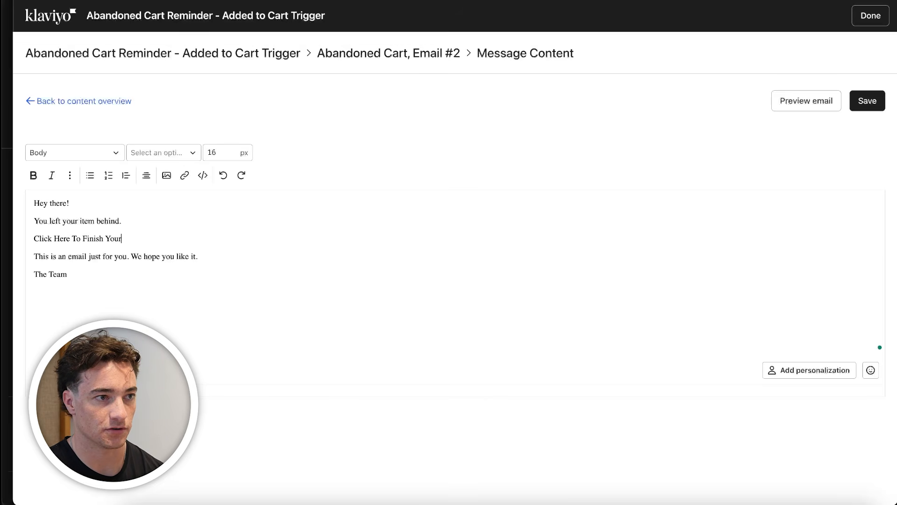
drag(198, 256, 14, 258)
key(BackSpace)
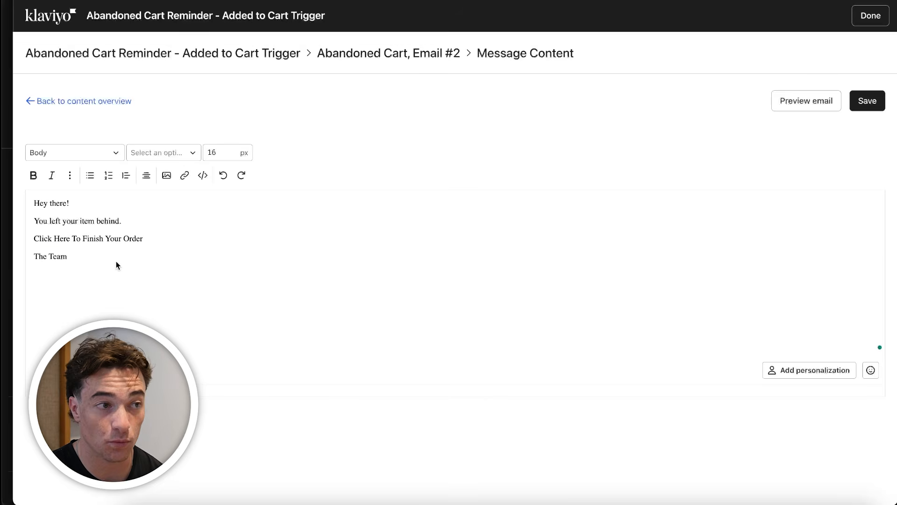
Open Email #1 in the template editor and copy the header image's {{ event.URL }} link address
triple_click(103, 237)
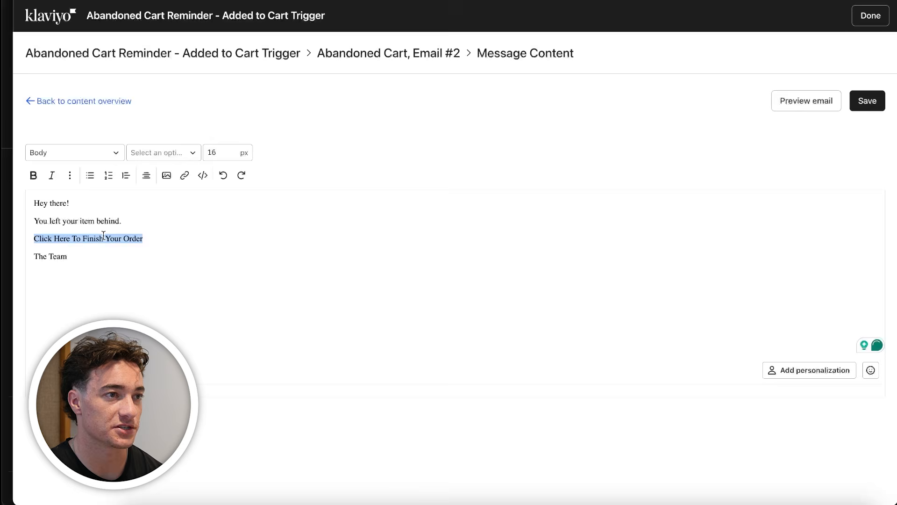
click(185, 175)
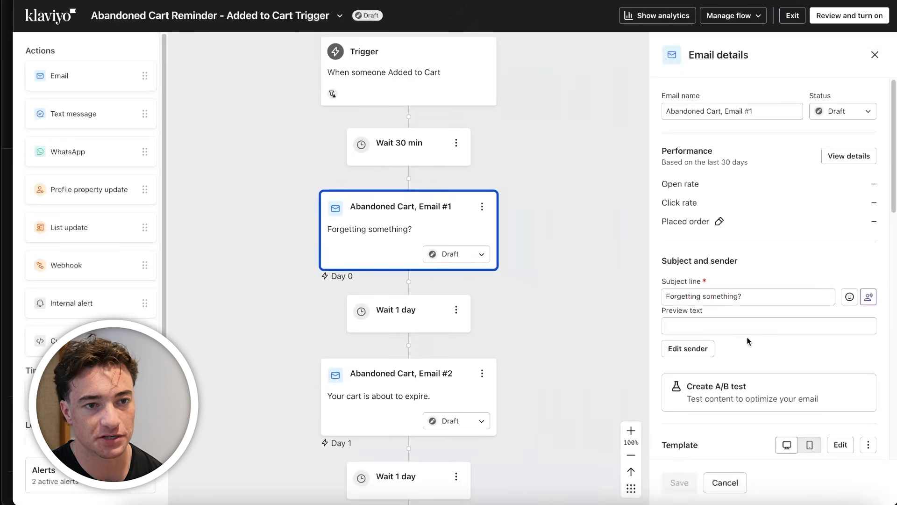
scroll(748, 341, down, 2)
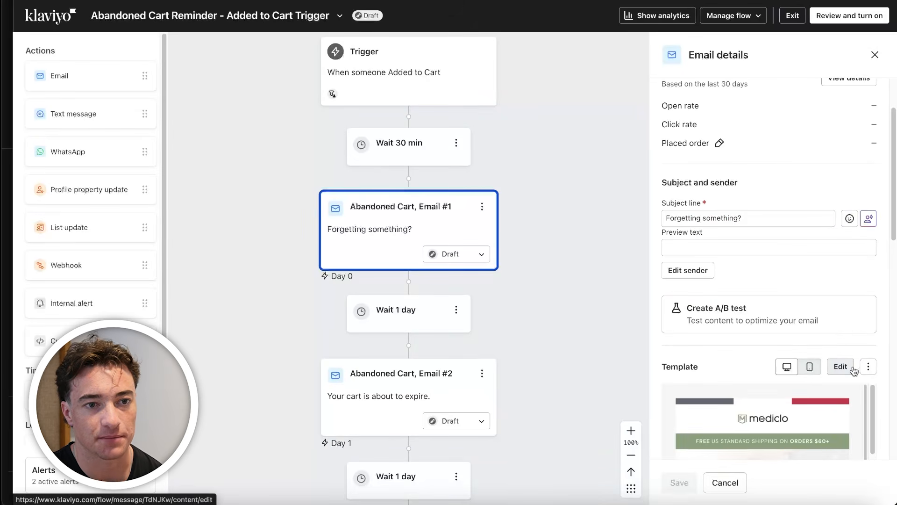
click(853, 367)
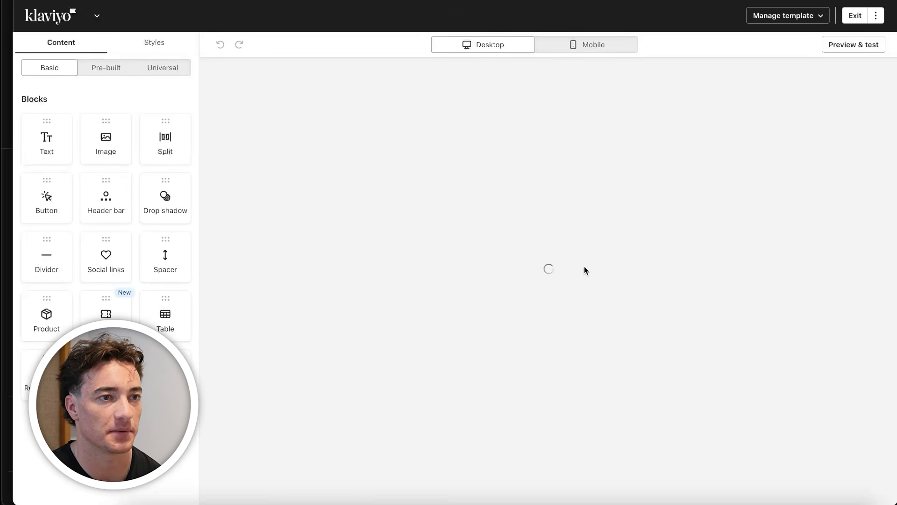
click(493, 284)
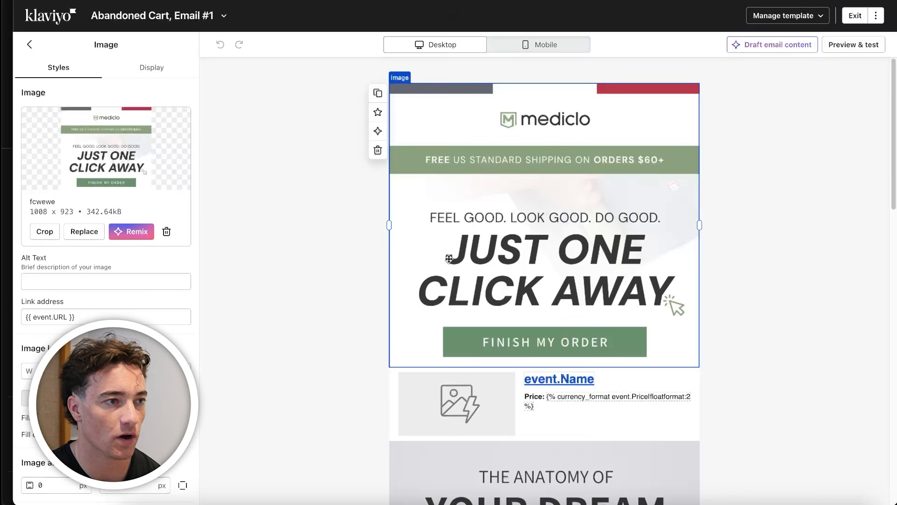
triple_click(97, 317)
key(ctrl+c)
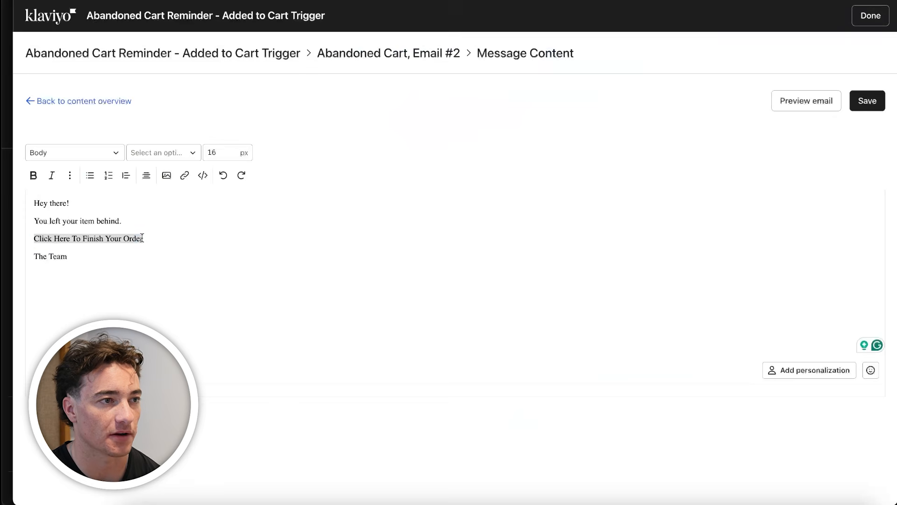
double_click(133, 238)
triple_click(116, 238)
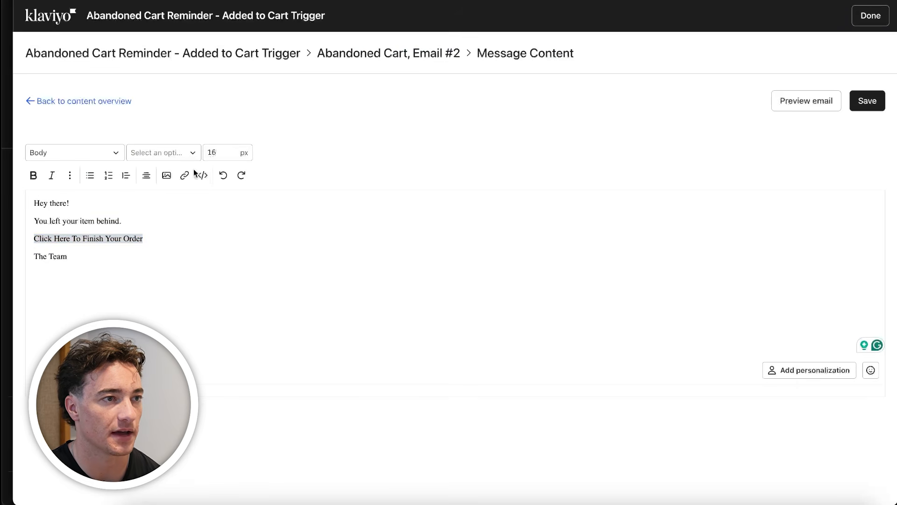
click(185, 175)
key(ctrl+v)
Link the "Click Here To Finish Your Order" line to {{ event.URL }} and save Email #2's content
key(ctrl+v)
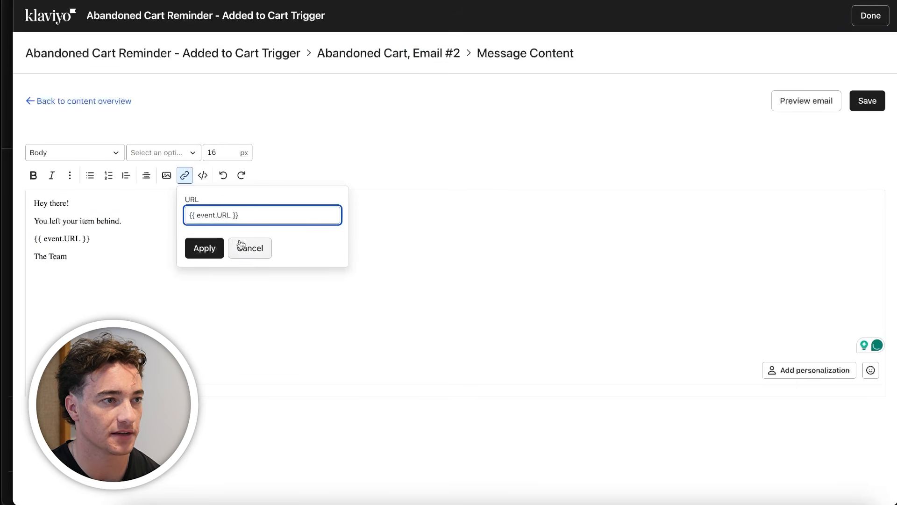
click(242, 246)
key(ctrl+z)
click(185, 176)
click(237, 220)
key(ctrl+v)
click(200, 246)
click(160, 240)
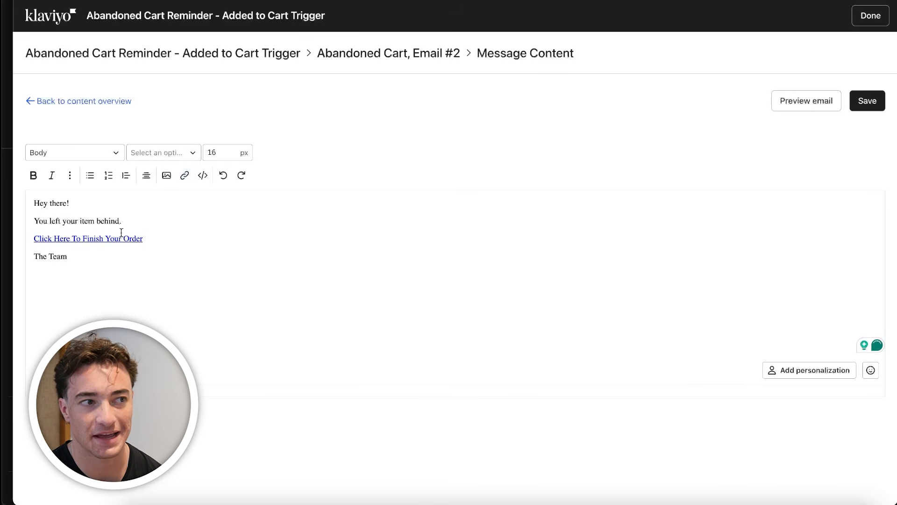
click(858, 100)
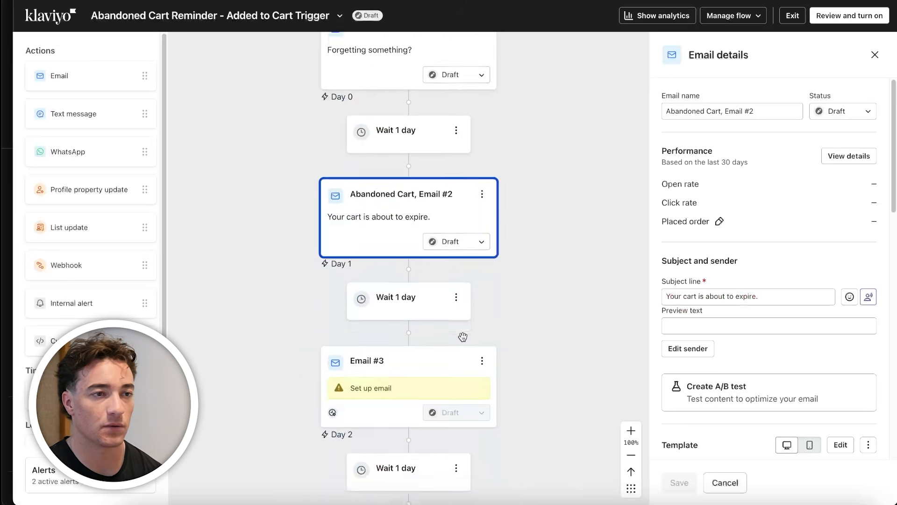
Open Email #3's details in the flow, then switch to Figma and examine the Mediclo email designs and the neighbouring email set
click(391, 331)
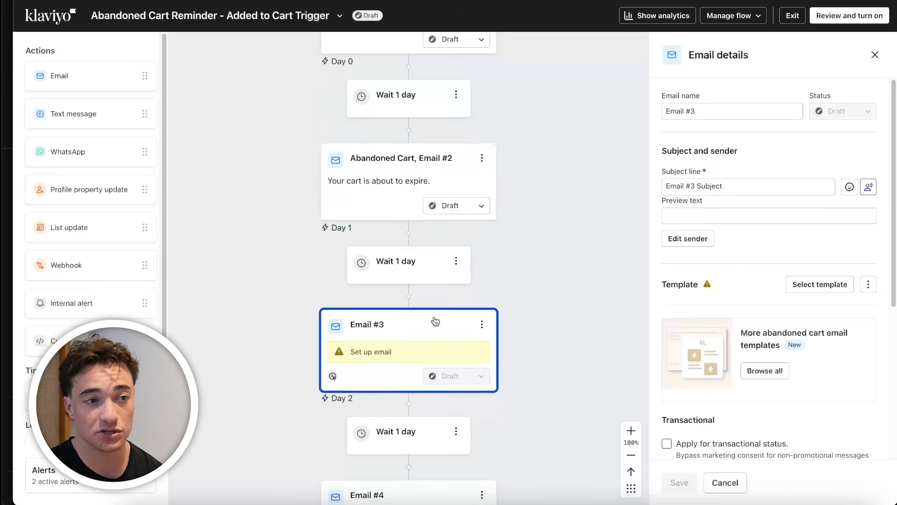
scroll(421, 234, down, 3)
click(298, 490)
scroll(408, 247, down, 5)
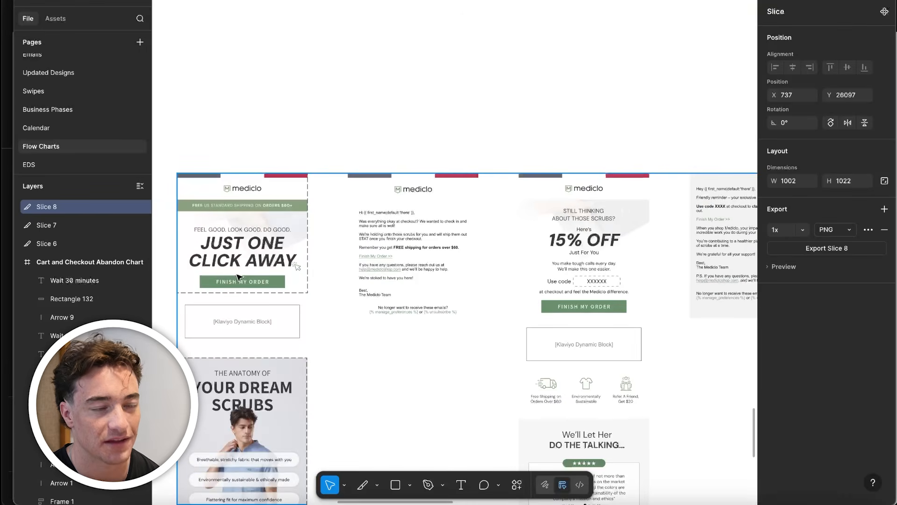
scroll(366, 310, down, 5)
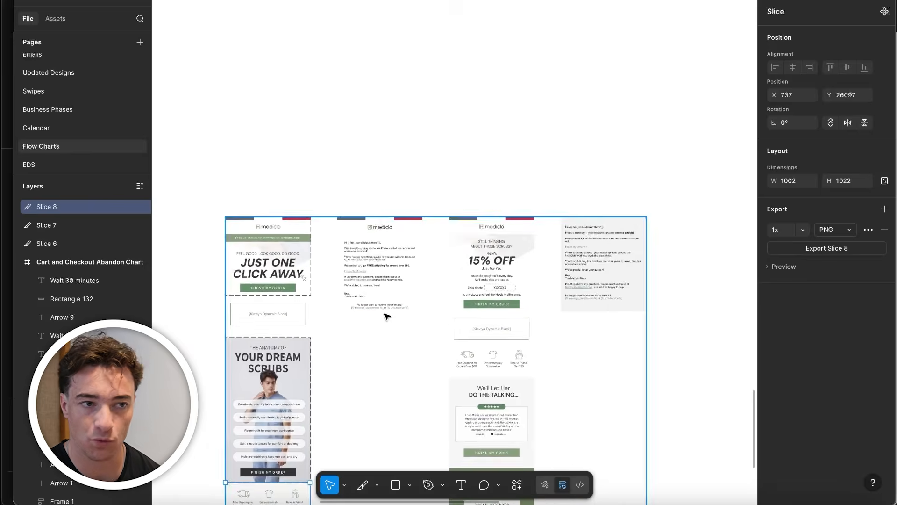
scroll(453, 310, down, 3)
scroll(464, 286, down, 3)
scroll(464, 286, down, 2)
scroll(637, 272, left, 6)
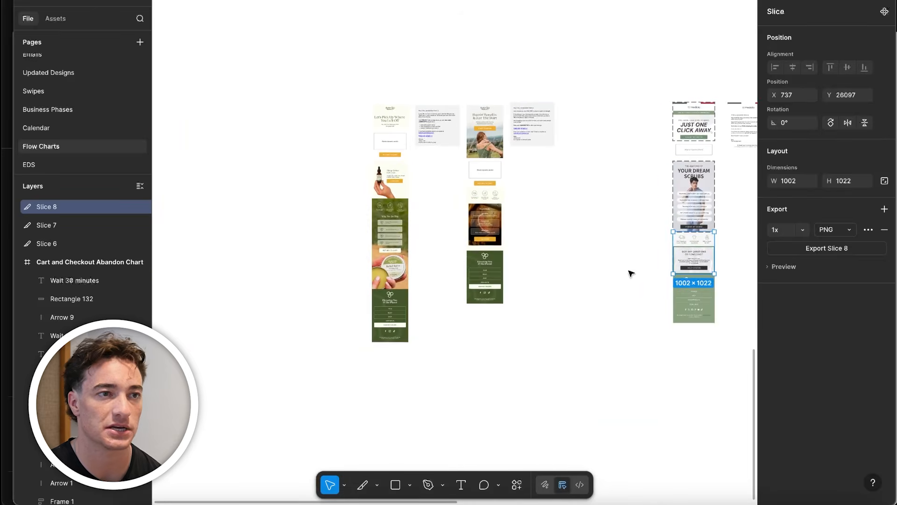
scroll(443, 301, right, 5)
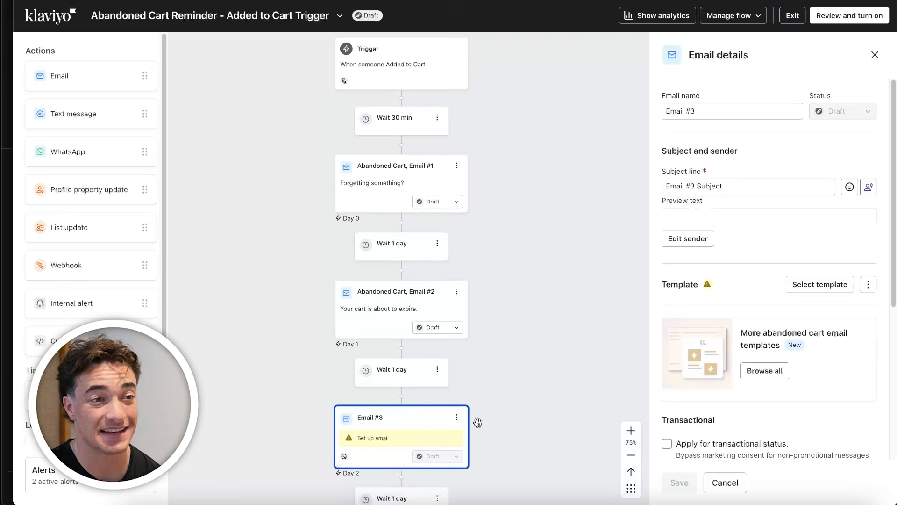
Close Email #3's details in Klaviyo, review the flow from its trigger to Email #4, and exit to the flows list
click(622, 294)
scroll(490, 424, down, 2)
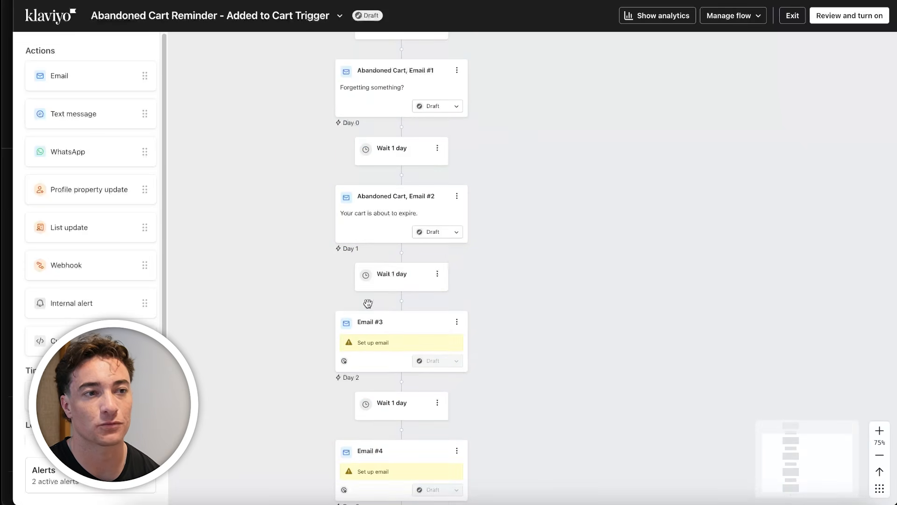
scroll(389, 423, up, 2)
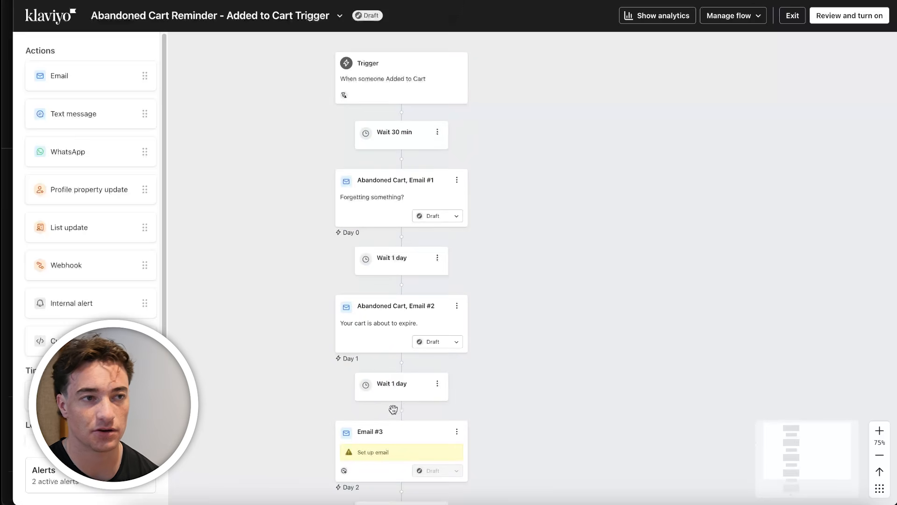
scroll(392, 413, up, 1)
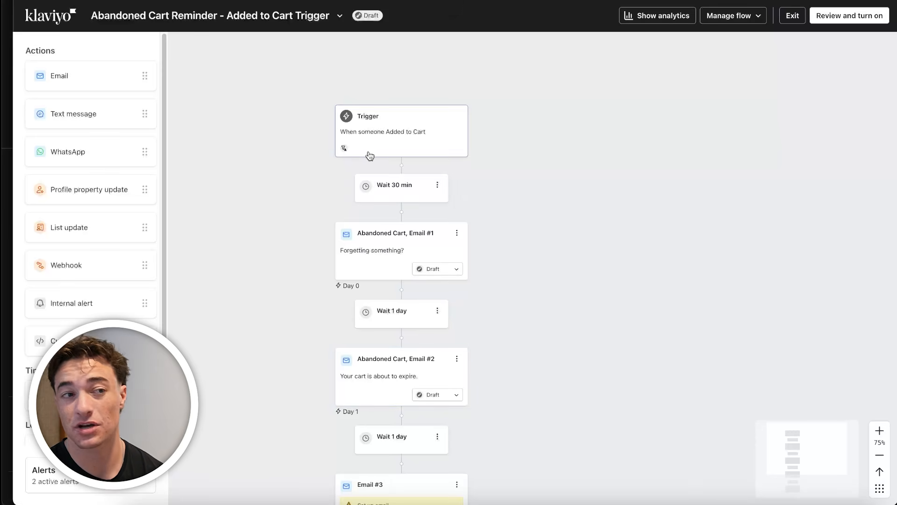
click(793, 15)
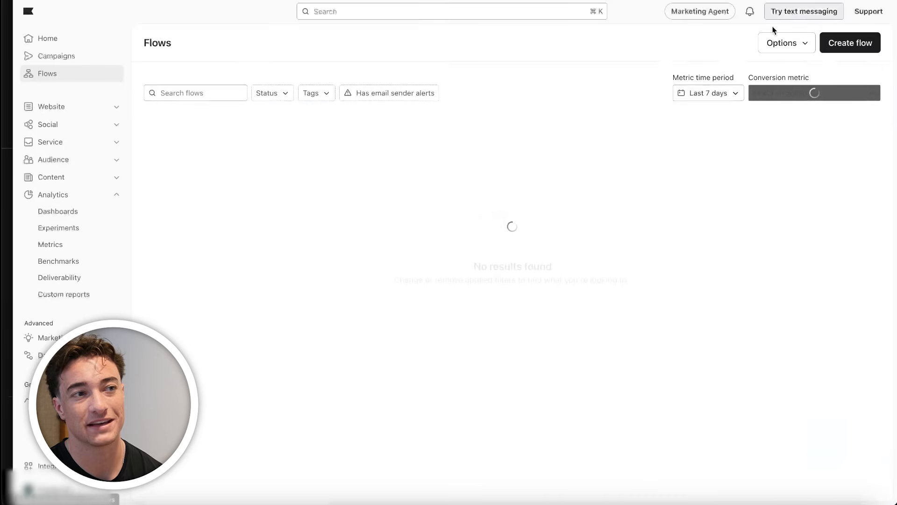
Create a flow from the Abandoned Checkout Reminder Standard (Email & SMS) template, searching the flow templates for "check"
click(836, 46)
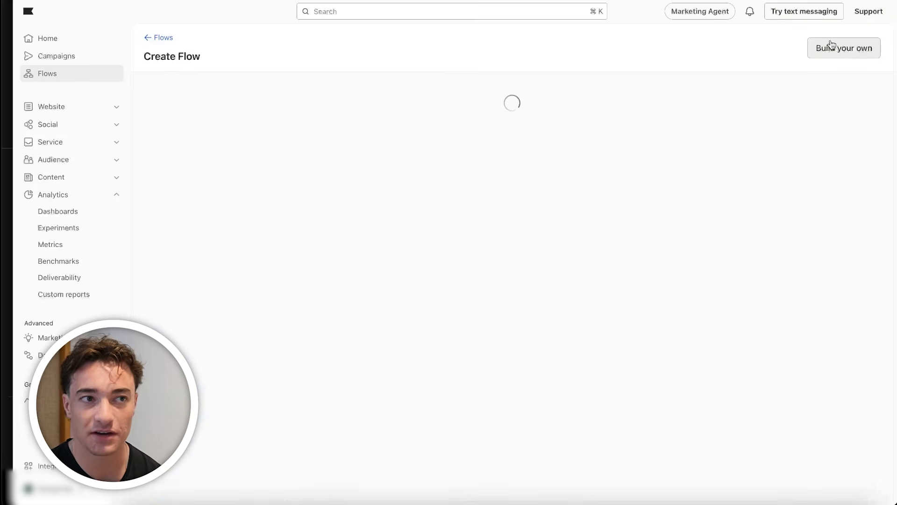
click(385, 99)
text(check)
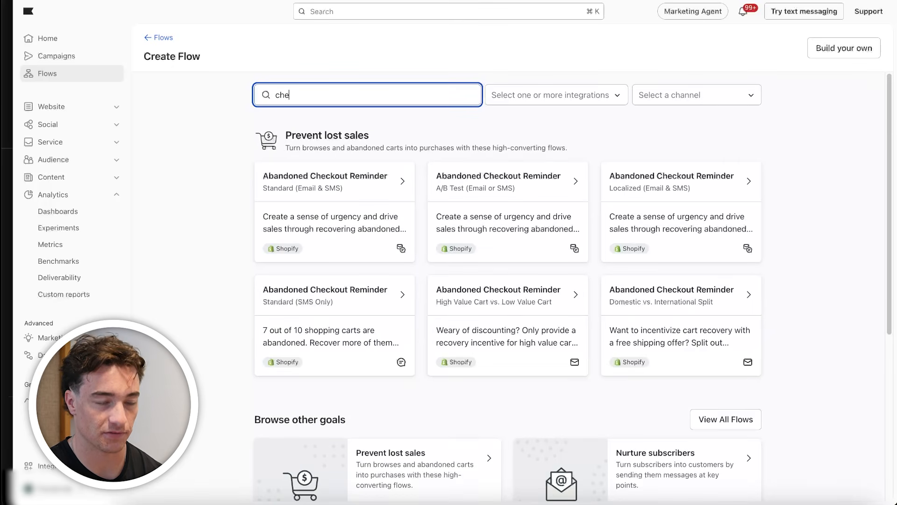
click(193, 155)
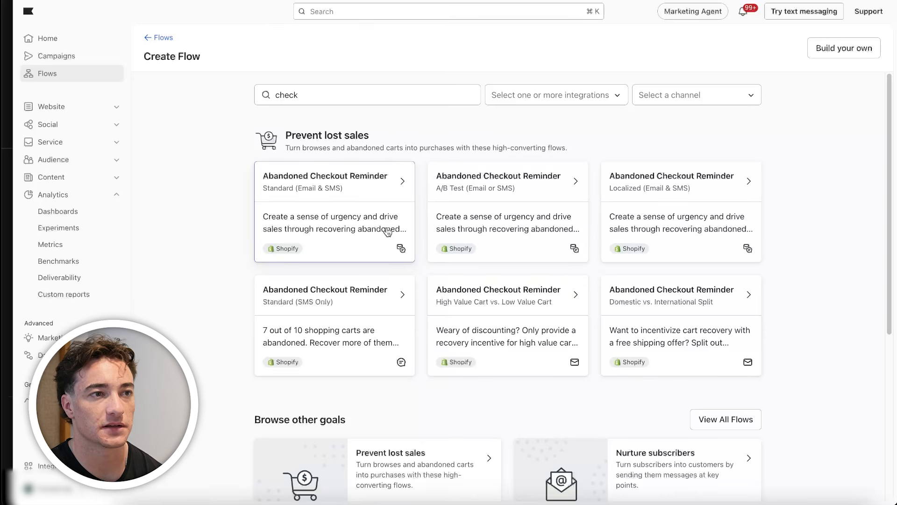
click(354, 234)
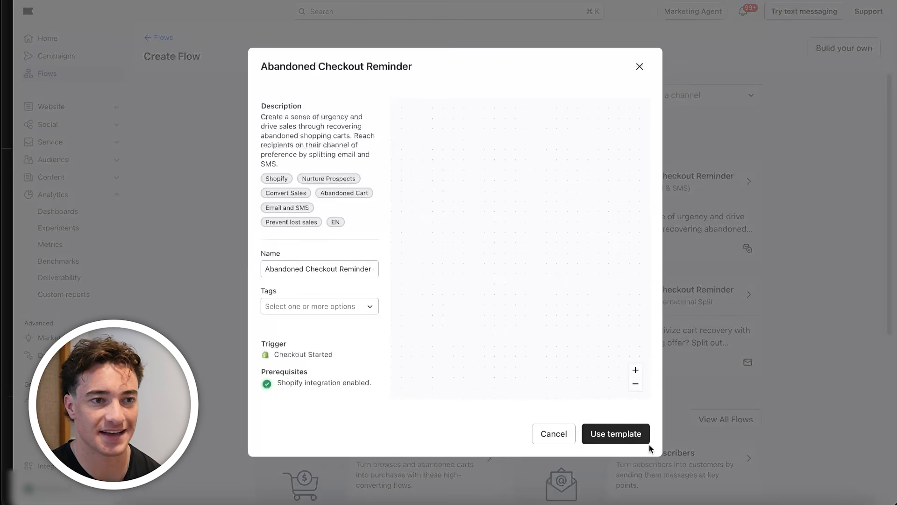
click(635, 439)
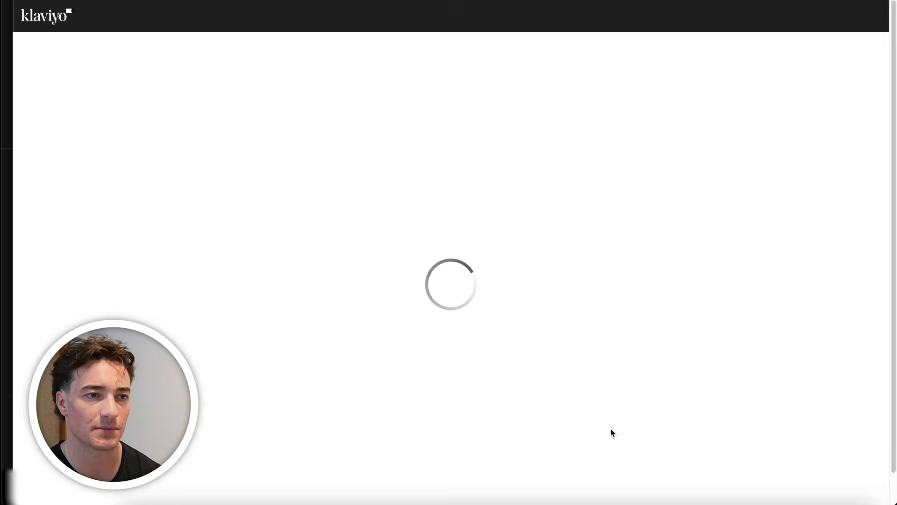
Delete the Yes path of the "Can receive sms" conditional split, removing SMS #1 from the flow
scroll(540, 298, down, 1)
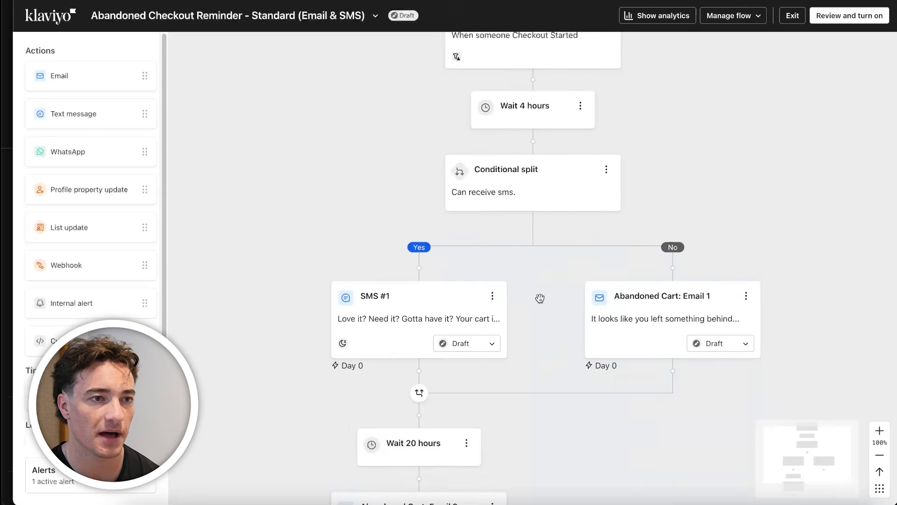
click(608, 170)
click(631, 210)
click(389, 251)
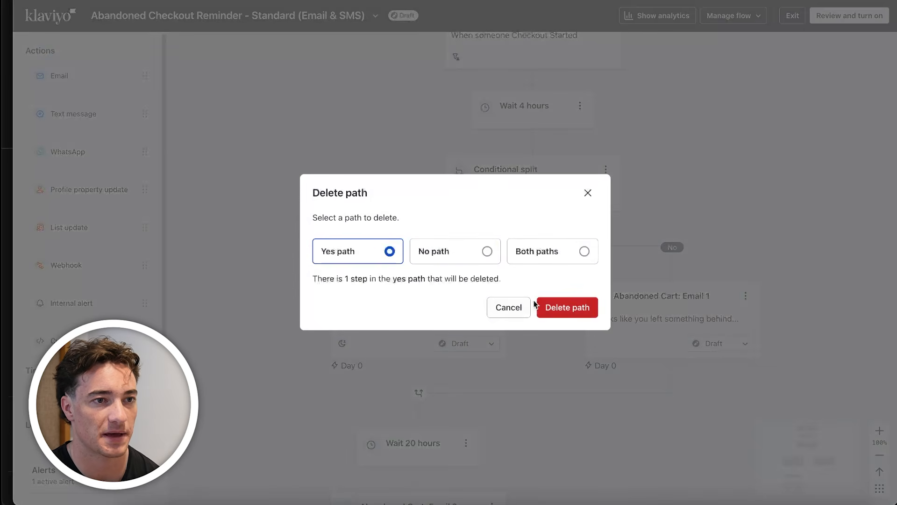
click(543, 310)
Review the simplified flow, glance at Abandoned Cart: Email 1's details, and examine the Checkout Started trigger's re-entry criteria and profile filters
scroll(553, 400, up, 2)
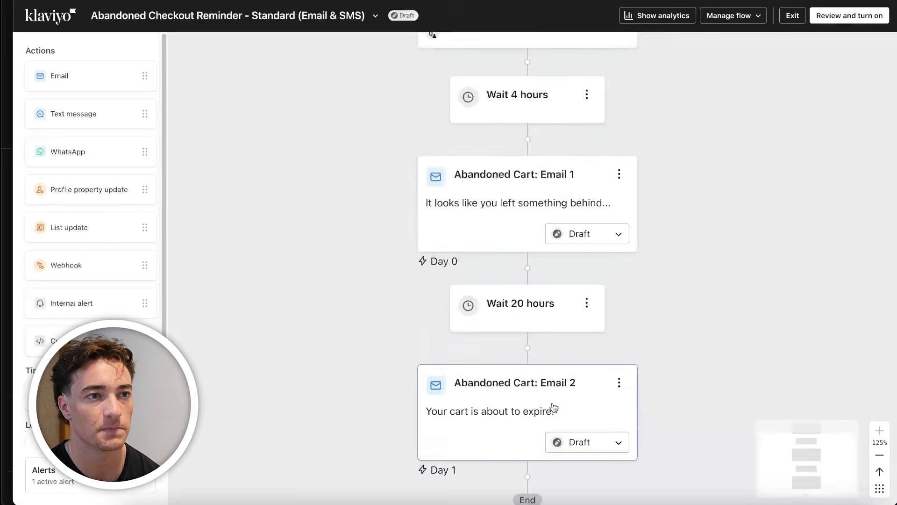
drag(698, 227, 497, 338)
scroll(559, 330, down, 5)
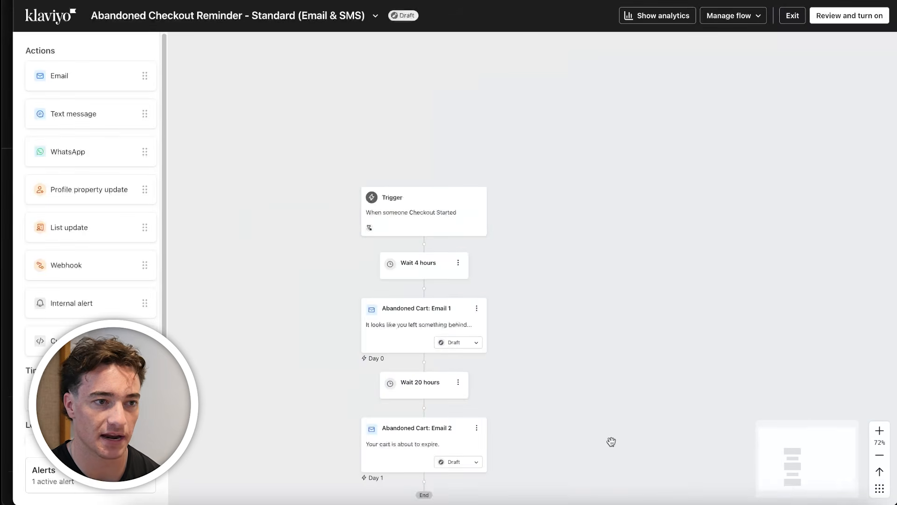
drag(626, 446, 624, 311)
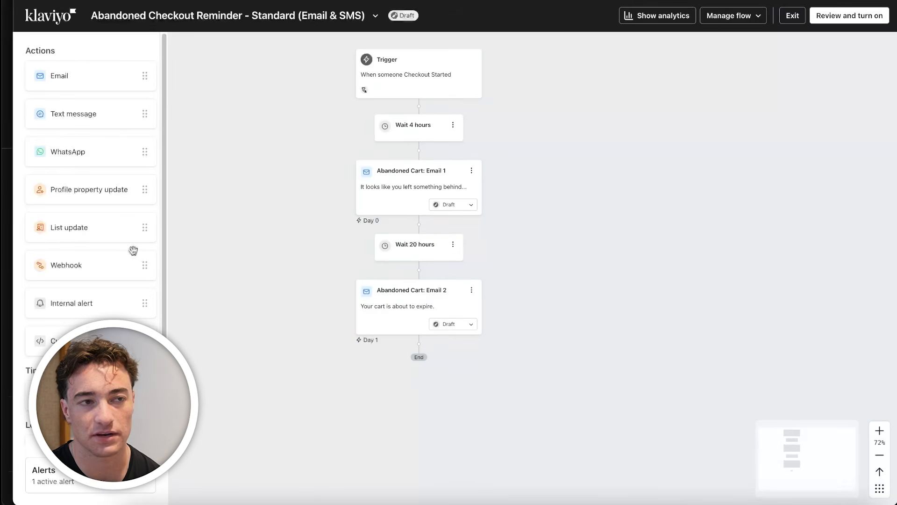
click(424, 194)
scroll(777, 356, down, 6)
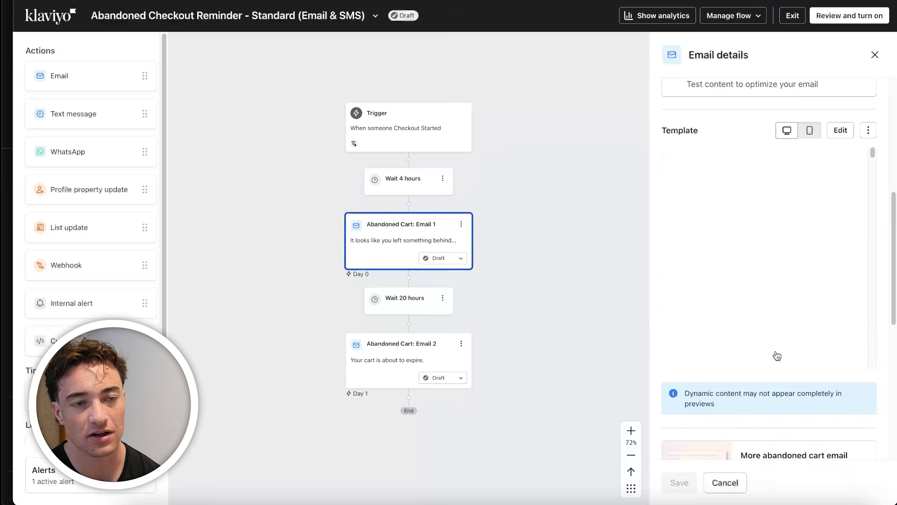
scroll(778, 357, up, 6)
click(401, 139)
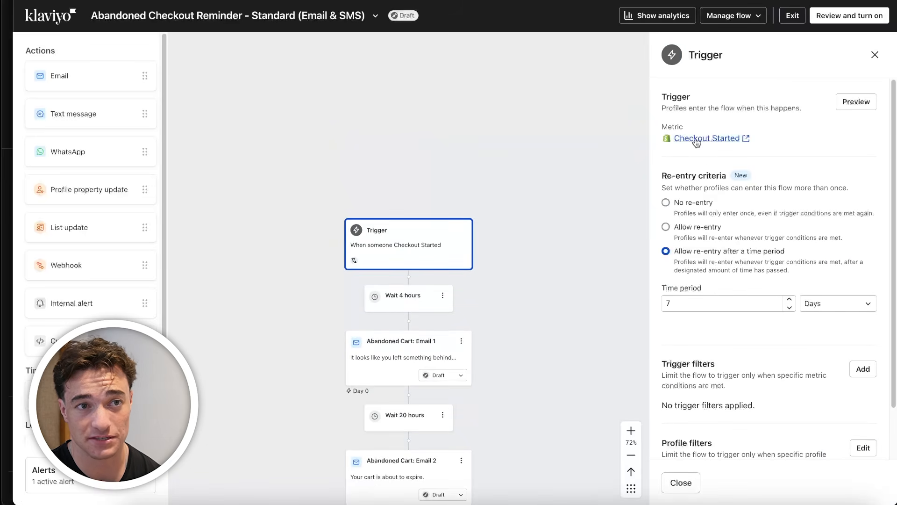
scroll(763, 395, down, 1)
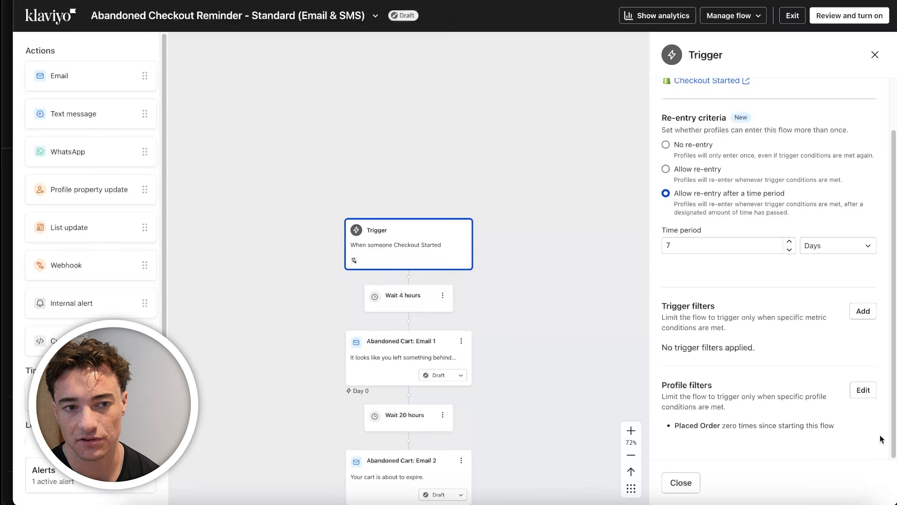
triple_click(676, 431)
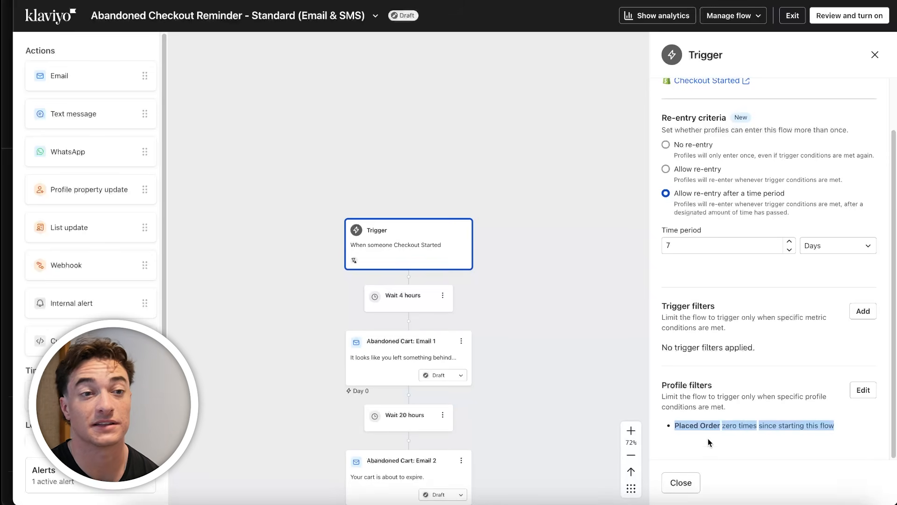
scroll(681, 352, up, 2)
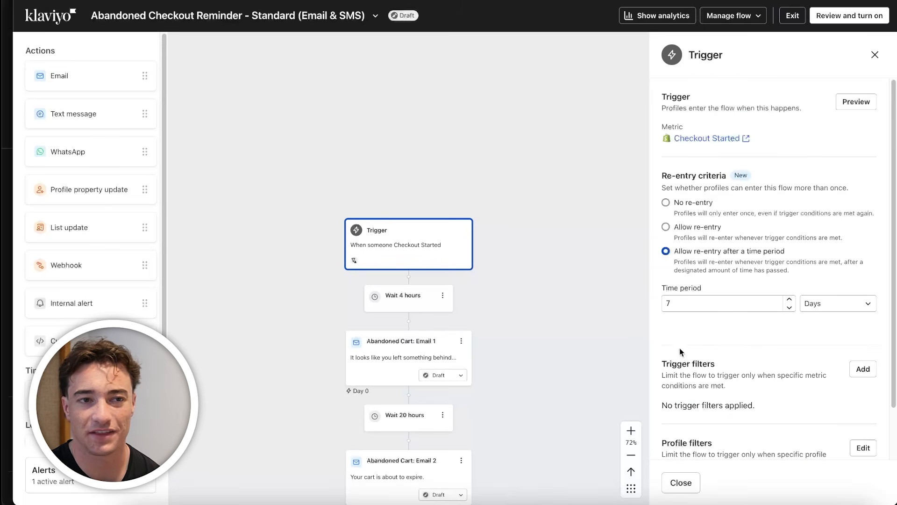
Set the trigger's re-entry criteria to allow re-entry after a time period of 1 day and save
click(698, 227)
click(679, 482)
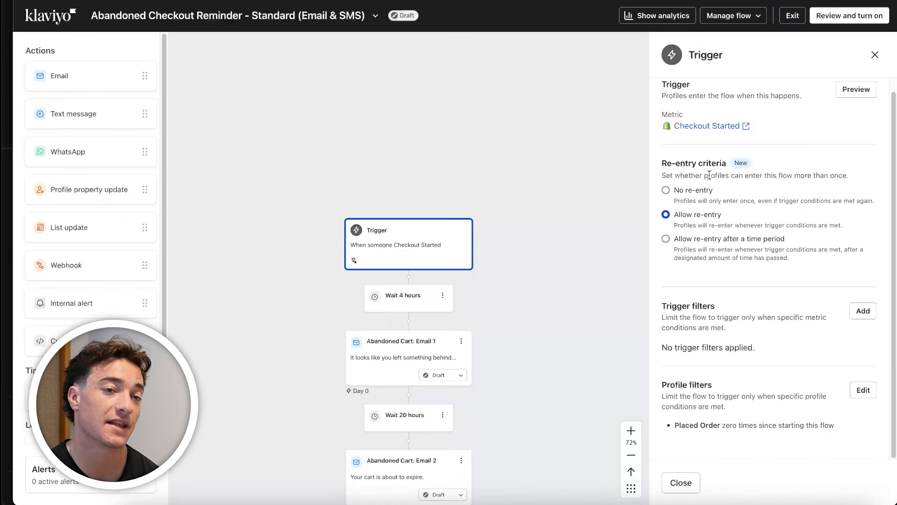
click(665, 239)
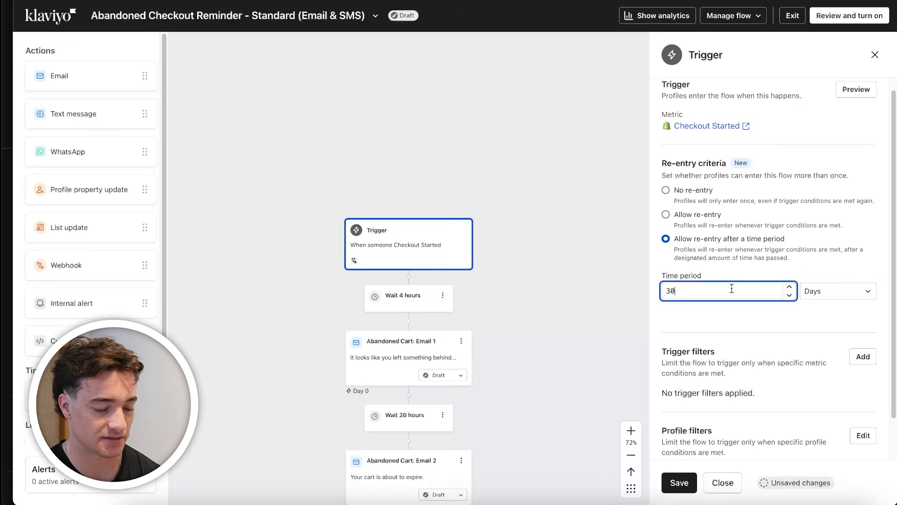
text(1)
click(679, 483)
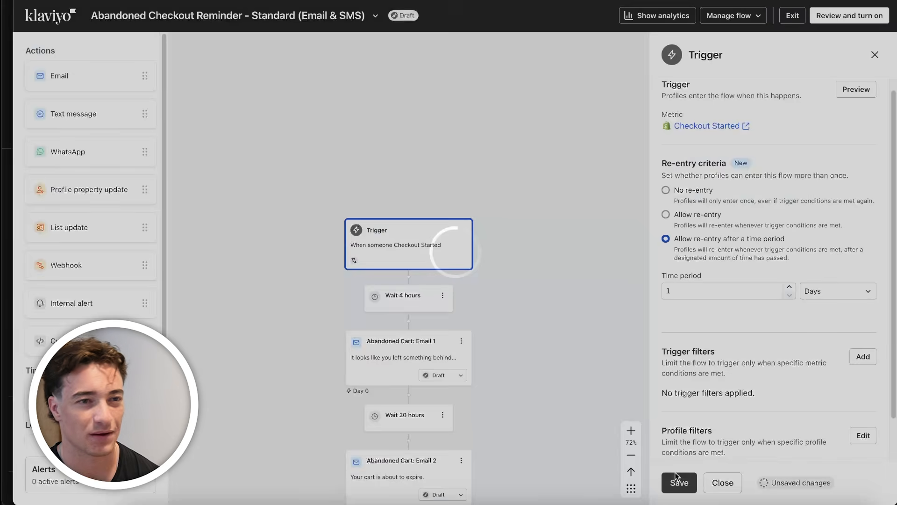
Check the time delay after the trigger, then open Abandoned Cart: Email 1's template for editing
scroll(550, 438, down, 3)
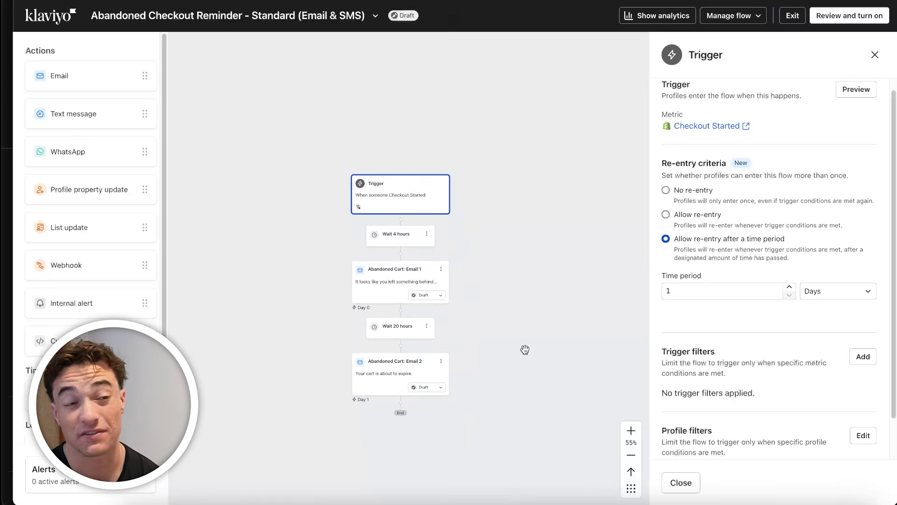
scroll(525, 350, up, 3)
click(369, 201)
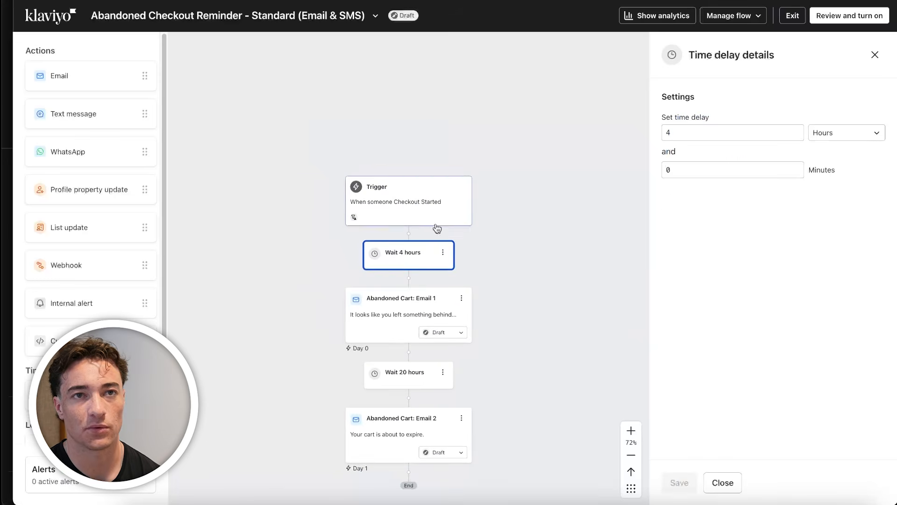
click(403, 327)
scroll(823, 280, down, 5)
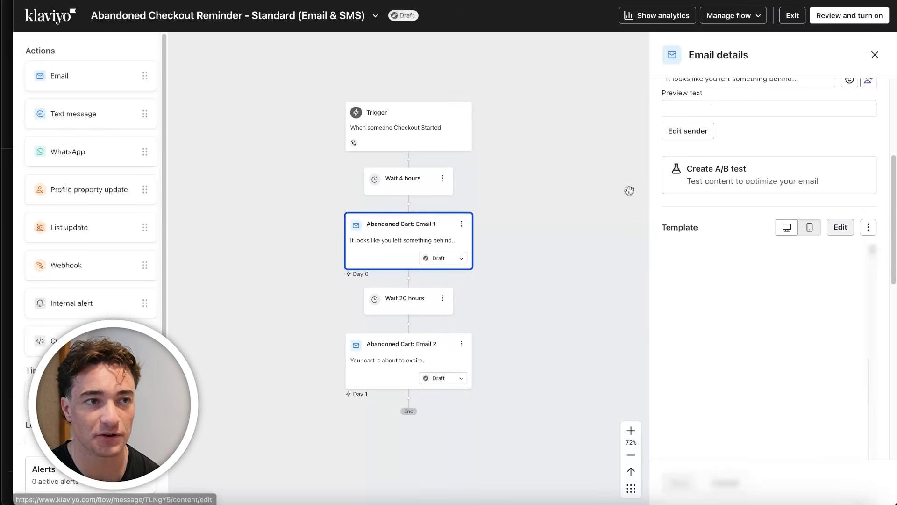
click(840, 231)
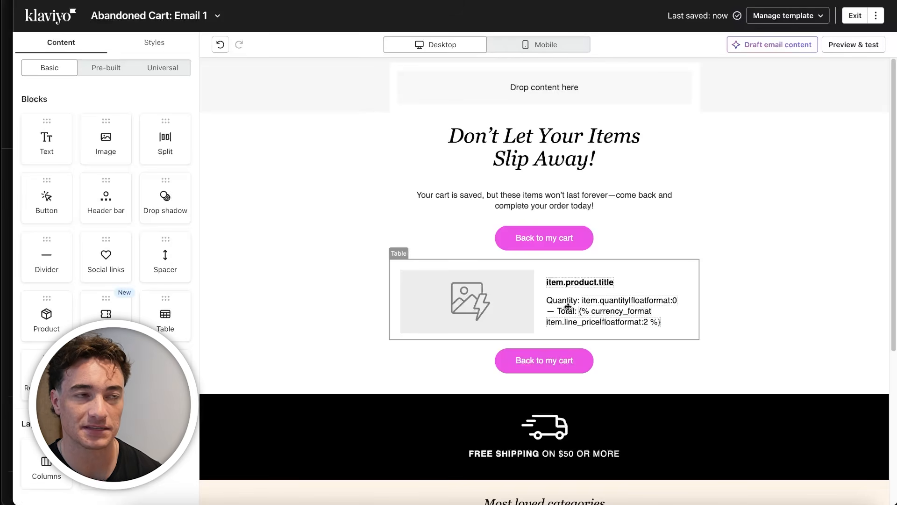
Inspect the product table and the link address of the upper "Back to my cart" button
click(622, 298)
drag(141, 359, 38, 316)
click(501, 245)
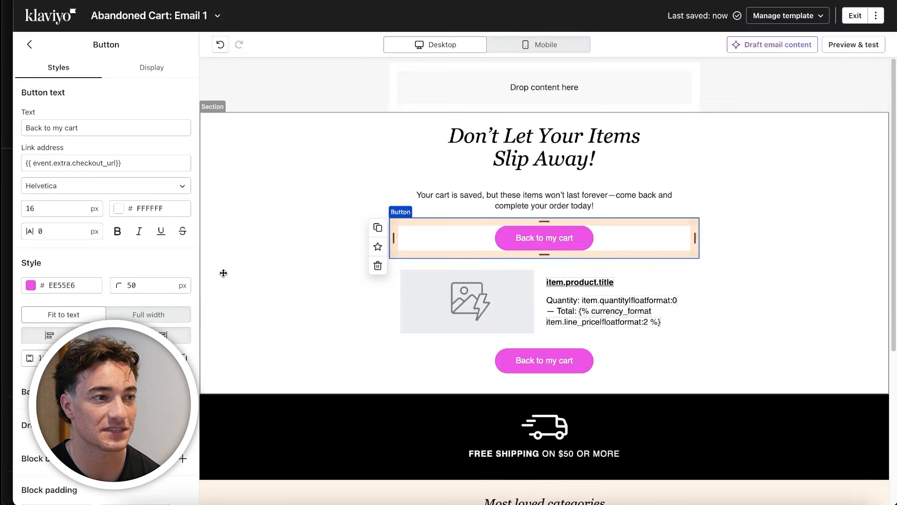
drag(122, 163, 17, 159)
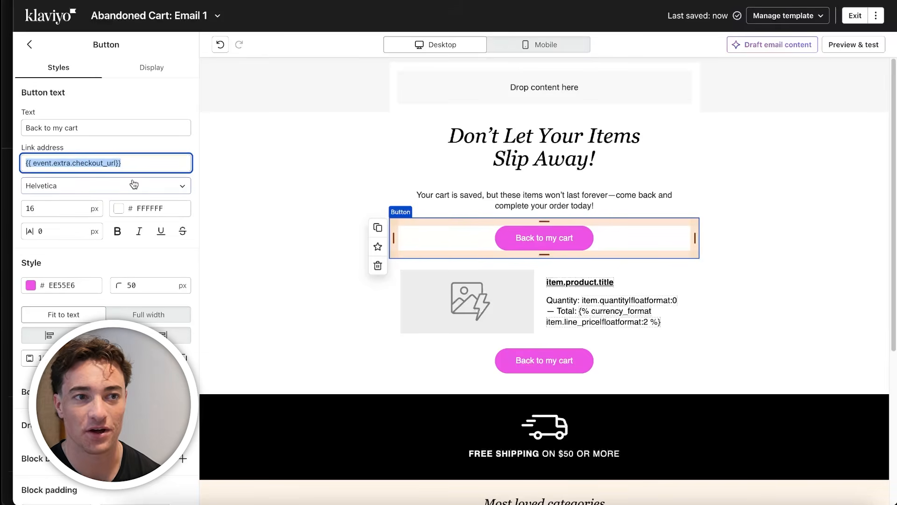
click(32, 46)
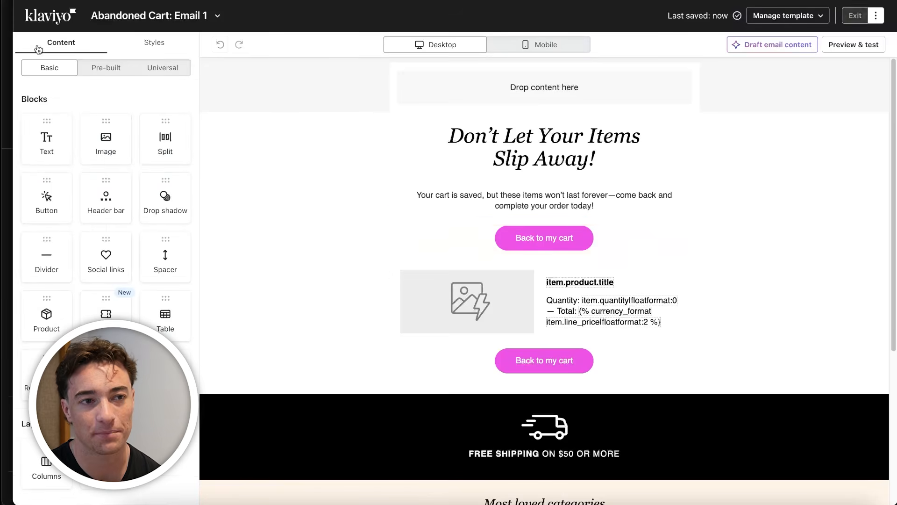
click(550, 247)
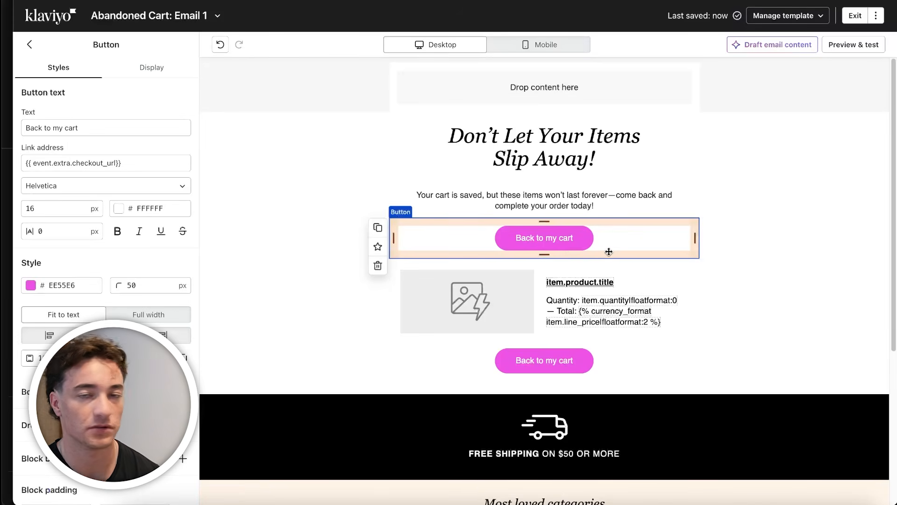
Examine the heading text block and the image and text cells of the dynamic product table
click(542, 140)
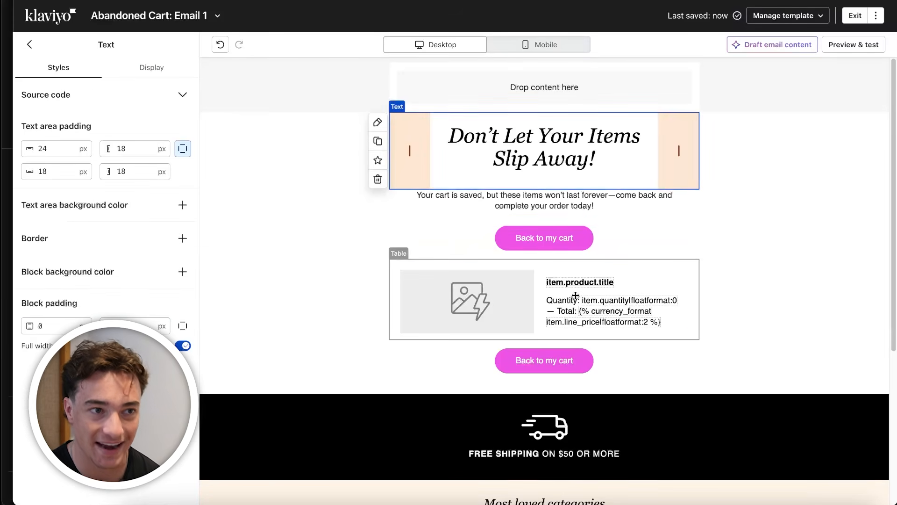
click(492, 311)
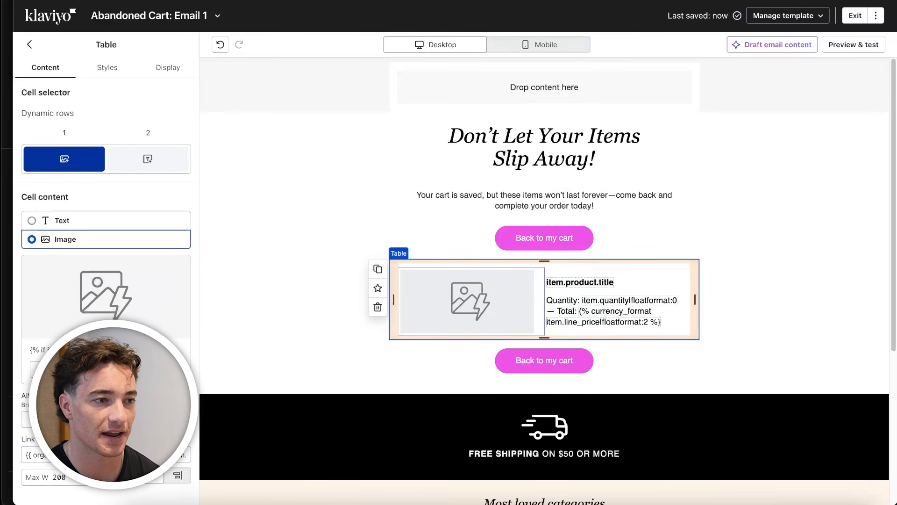
click(561, 299)
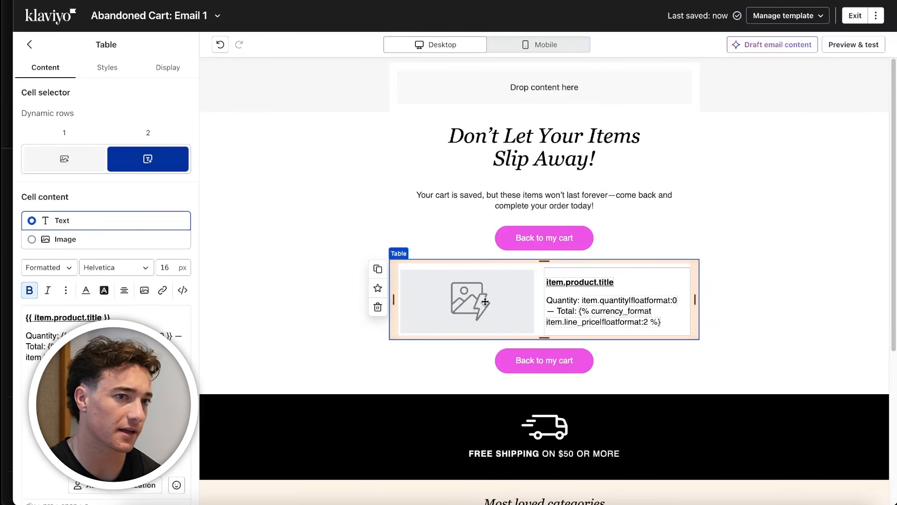
Preview the email with a recent event's cart data, close the preview, and exit the template editor
click(853, 43)
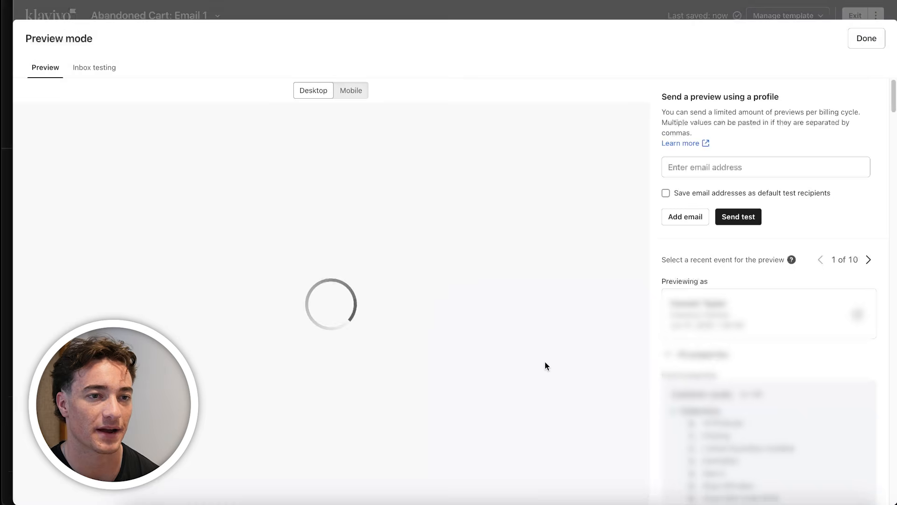
scroll(487, 349, down, 2)
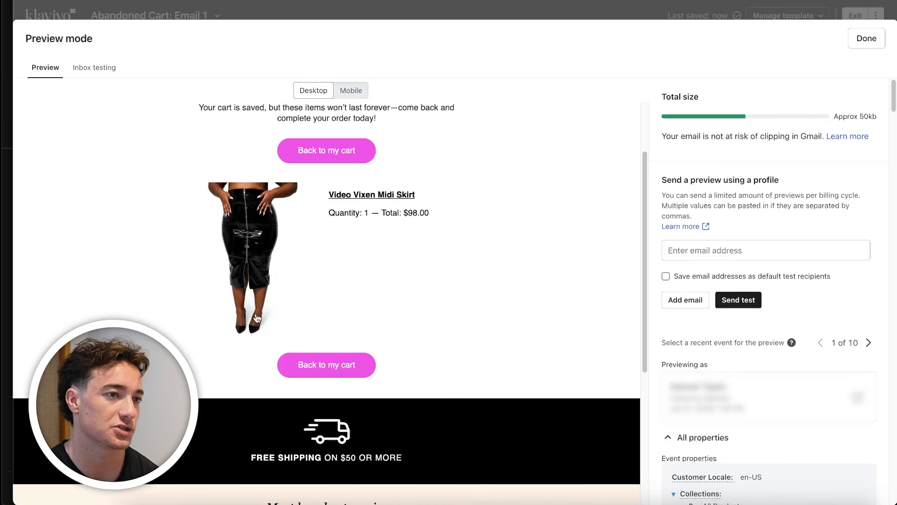
scroll(258, 315, up, 2)
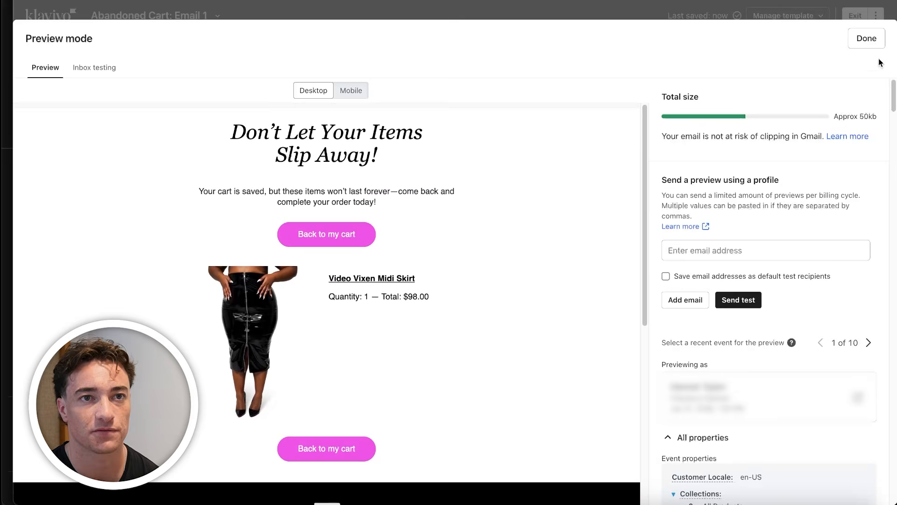
click(865, 40)
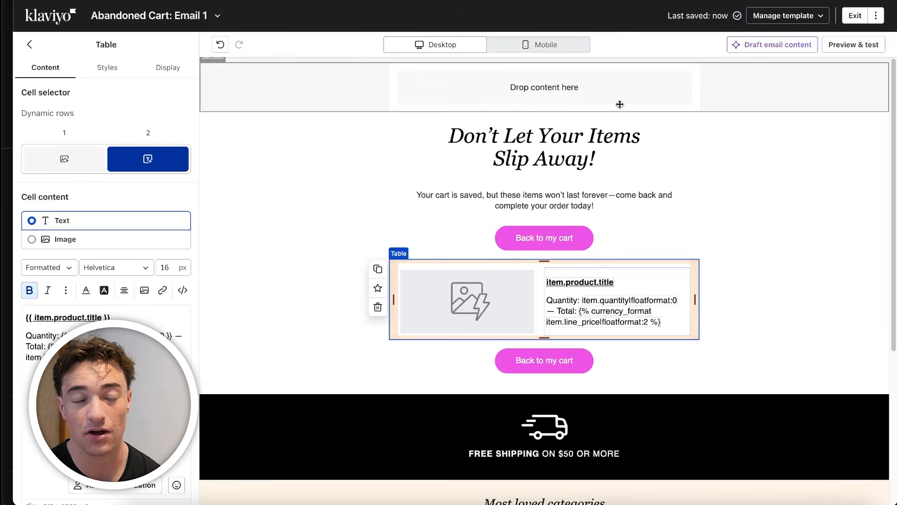
click(857, 16)
click(857, 16)
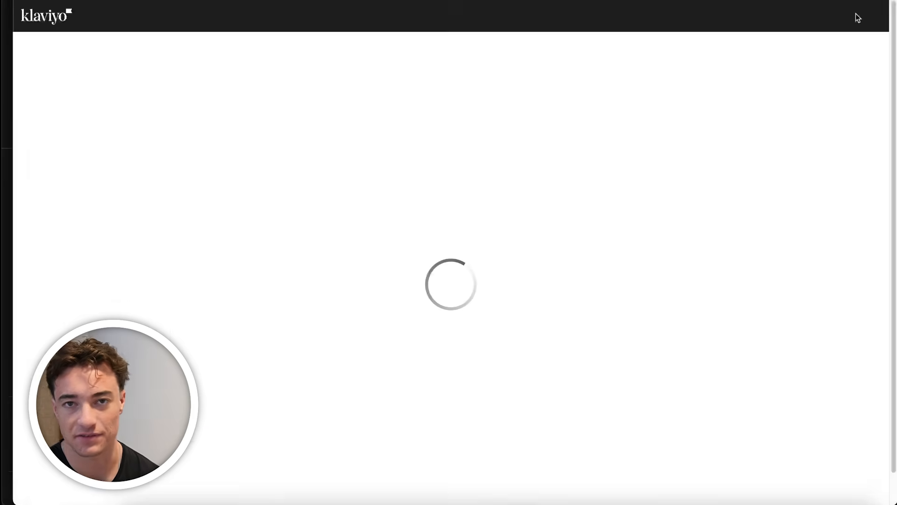